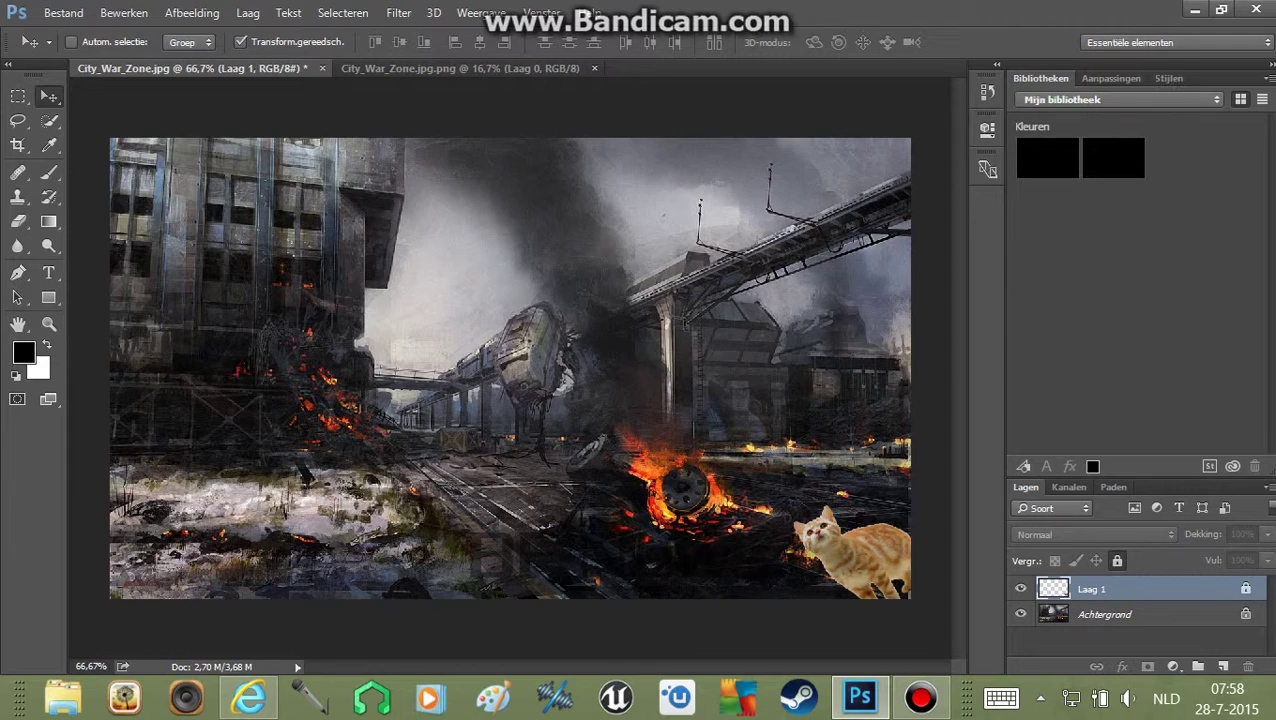
- Open the rainbow paint-splash image Shrek.png, dismissing the Fireworks data warning
{"action": "left_click", "coordinate": [63, 12]}
{"action": "left_click", "coordinate": [140, 57]}
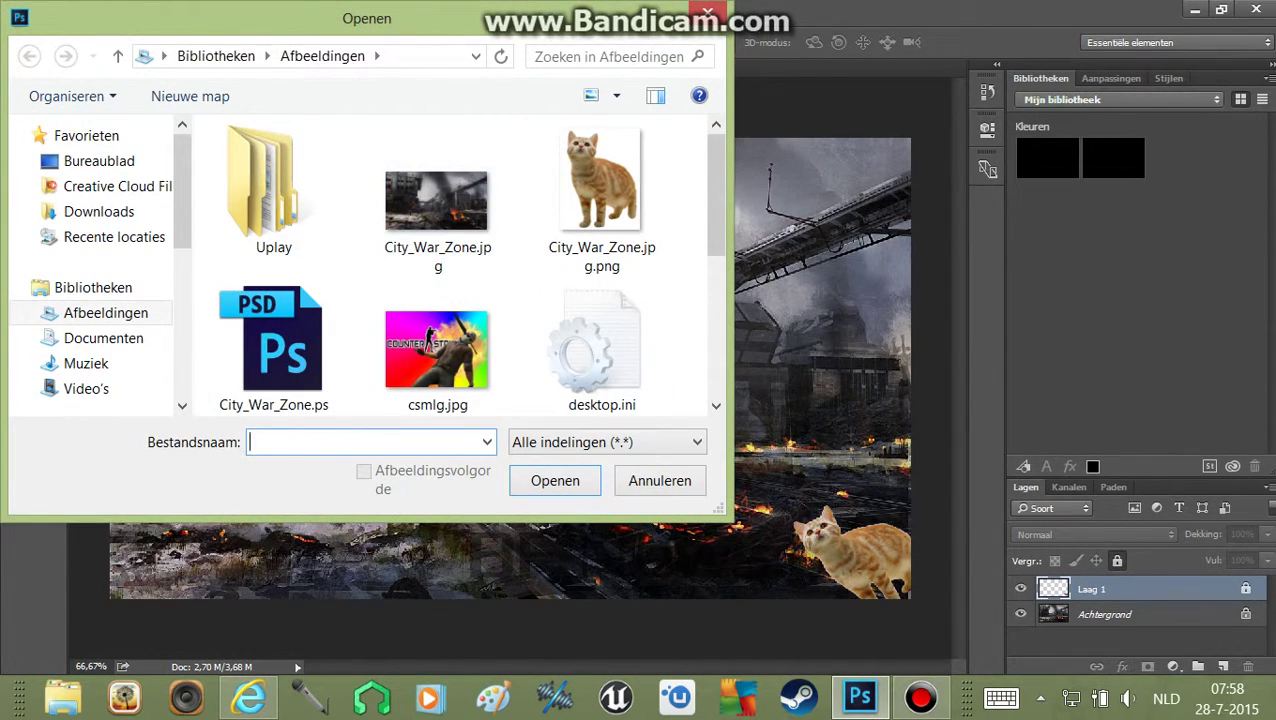
{"action": "scroll", "coordinate": [470, 195], "scroll_direction": "down", "scroll_amount": 3}
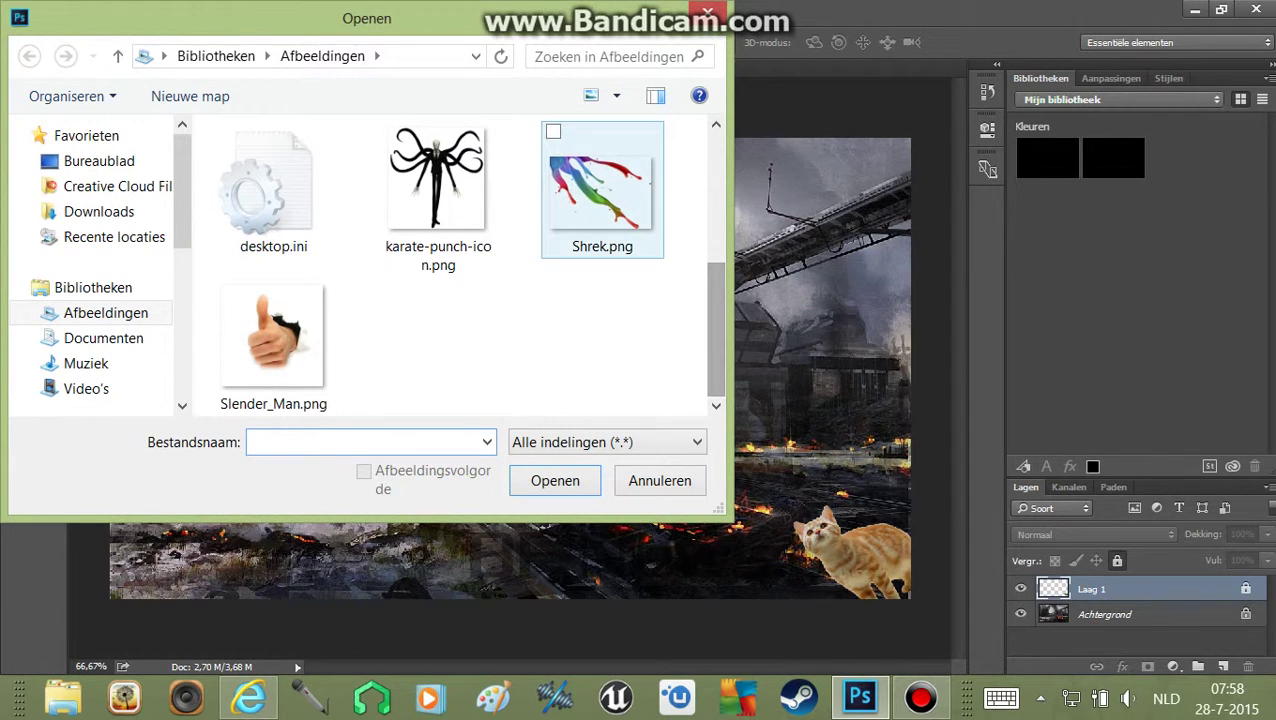
{"action": "double_click", "coordinate": [598, 190]}
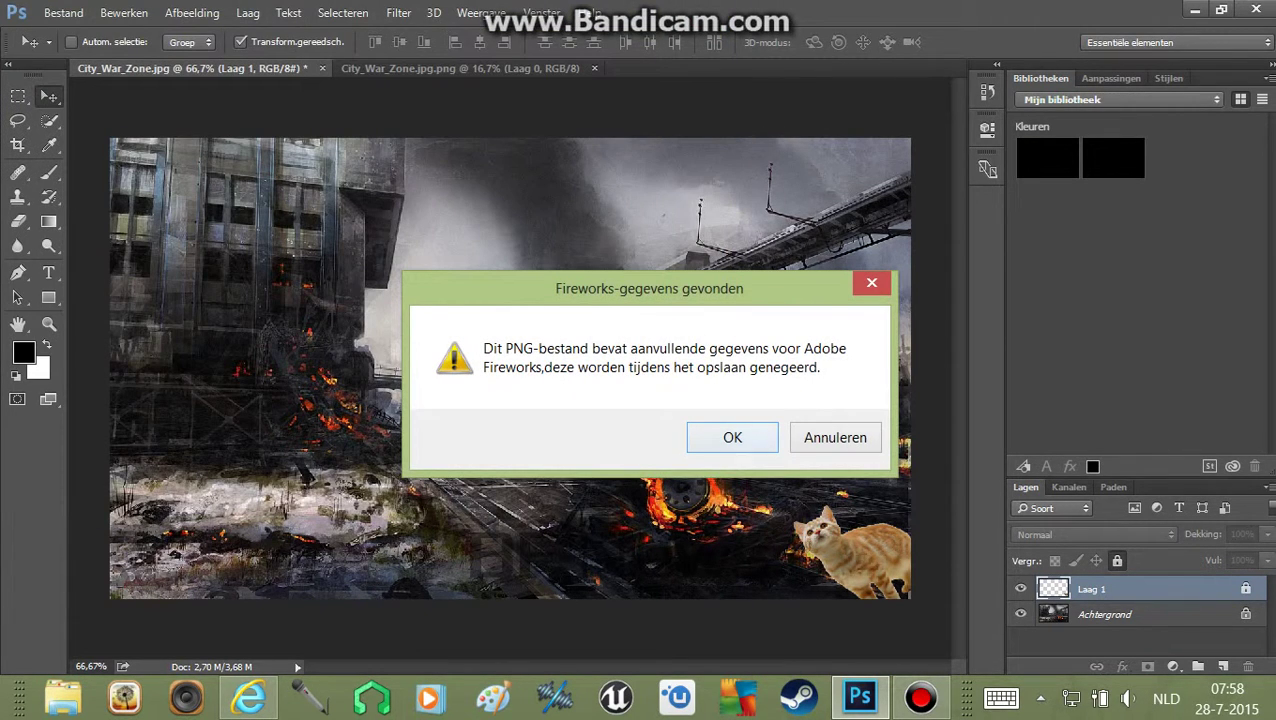
{"action": "key", "text": "Return"}
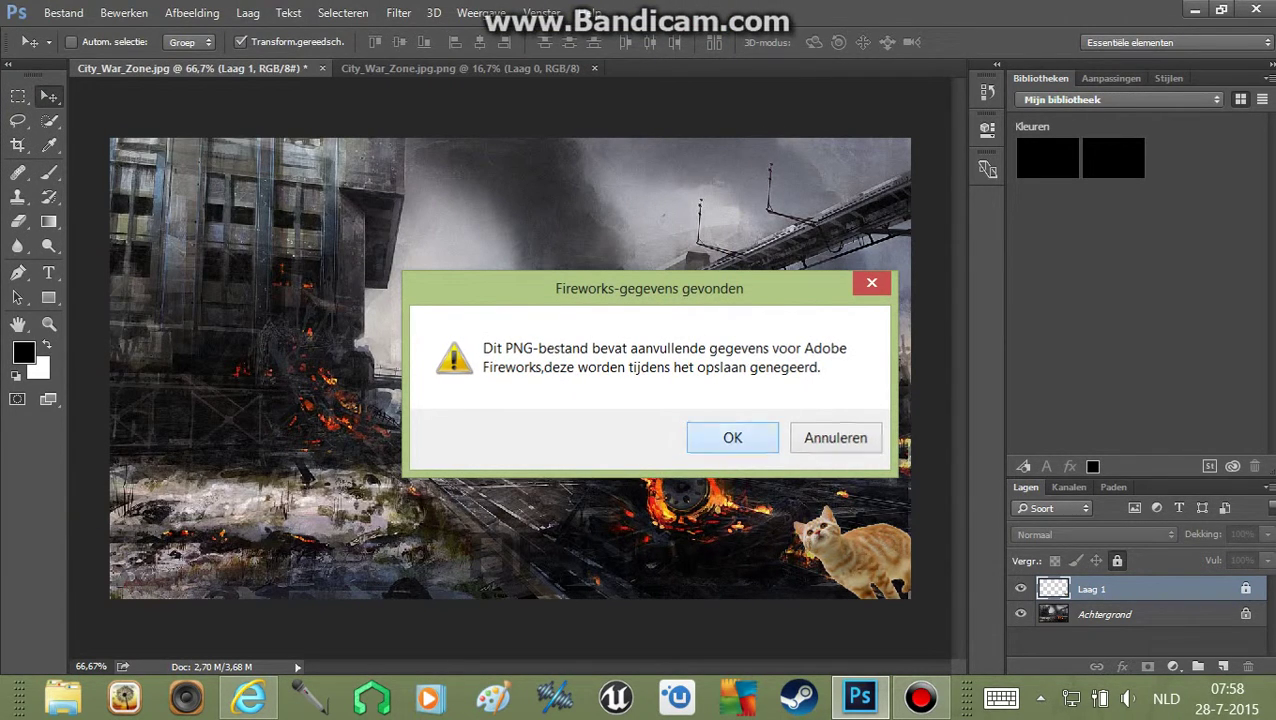
- Drag the paint splash into the City_War_Zone image's top-left corner and commit it
{"action": "left_click_drag", "start_coordinate": [510, 368], "coordinate": [248, 174]}
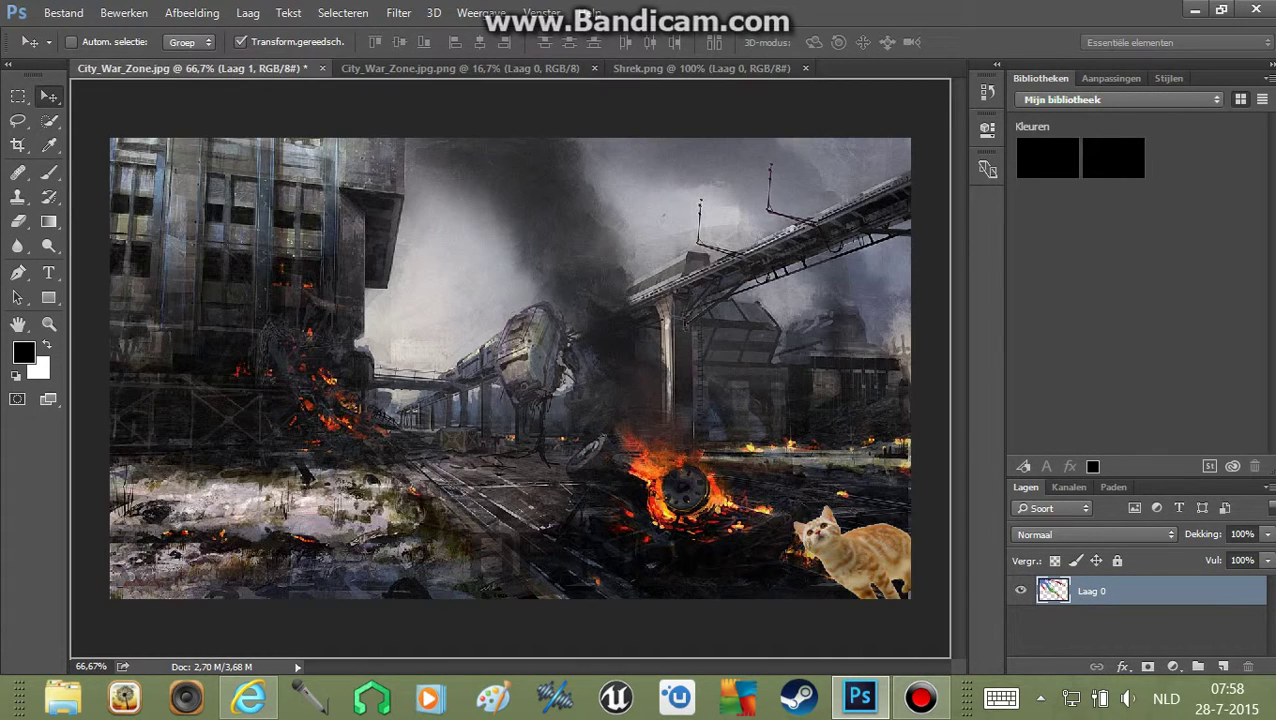
{"action": "mouse_move", "coordinate": [190, 68]}
{"action": "left_mouse_down"}
{"action": "mouse_move", "coordinate": [323, 313]}
{"action": "mouse_move", "coordinate": [273, 261]}
{"action": "left_mouse_up"}
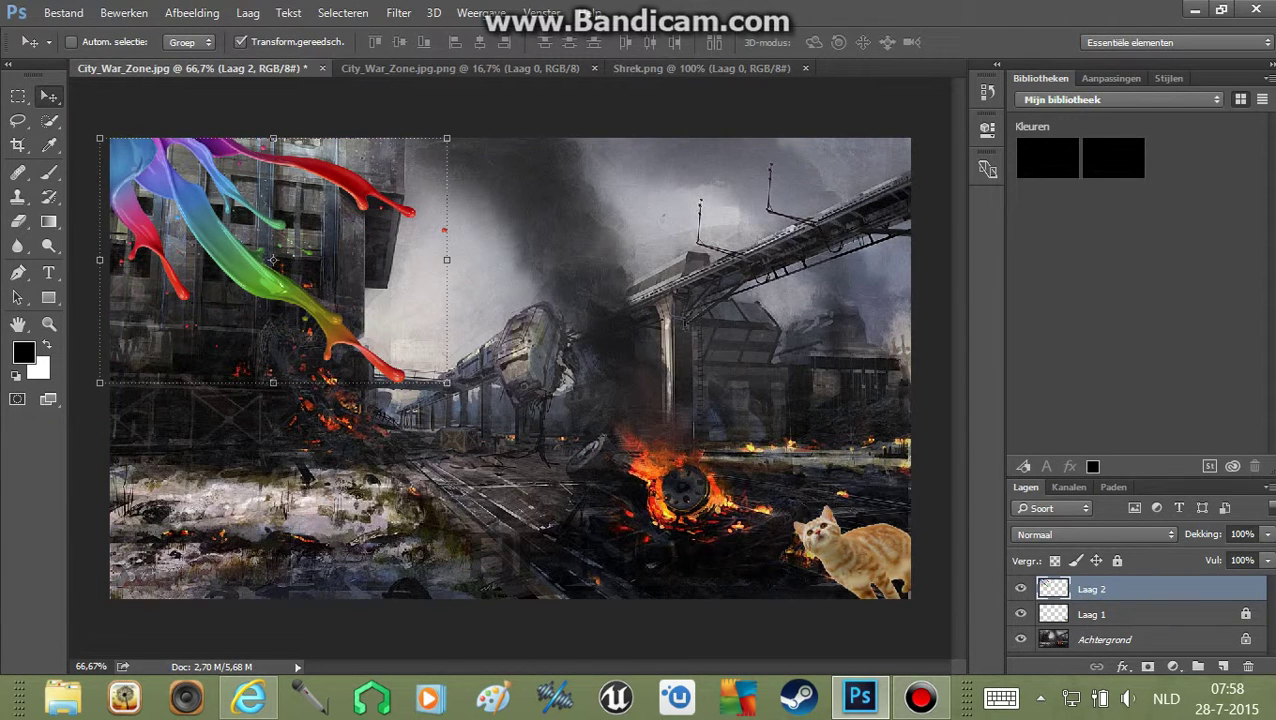
{"action": "key", "text": "ctrl+t"}
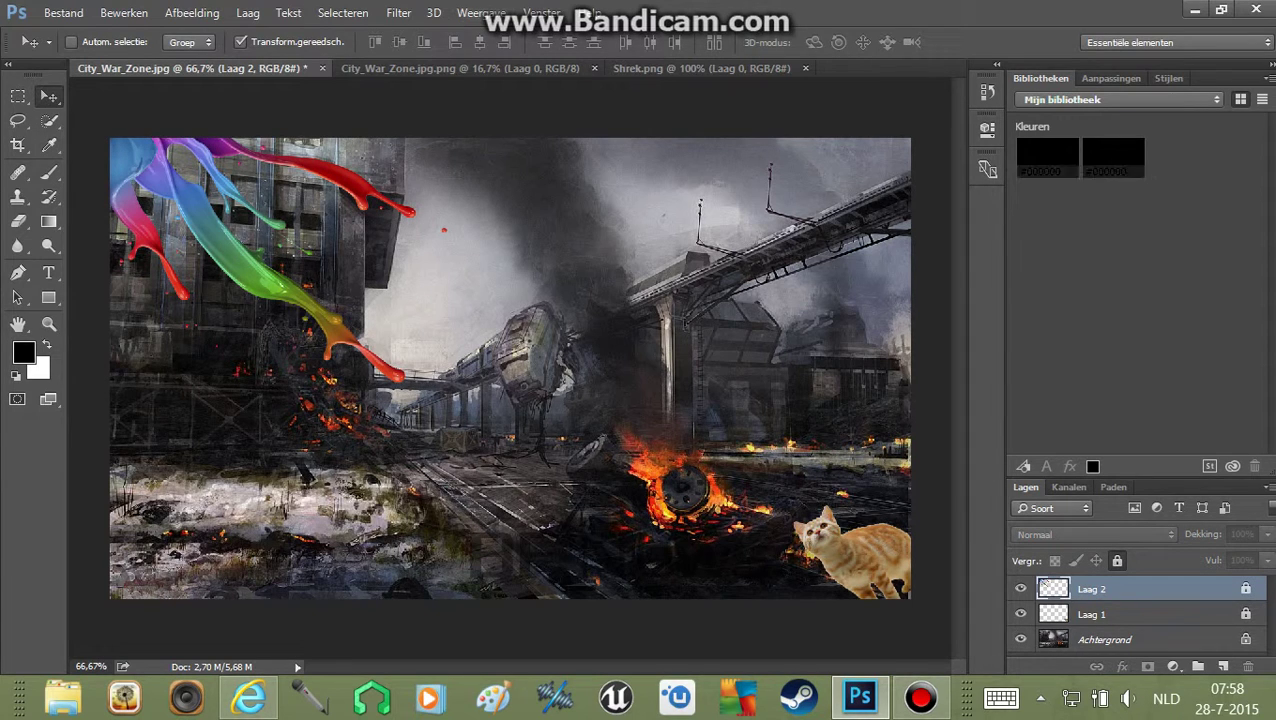
- Close the cat and paint-splash documents and open karate-punch-icon.png, the Slender Man picture
{"action": "left_click", "coordinate": [594, 68]}
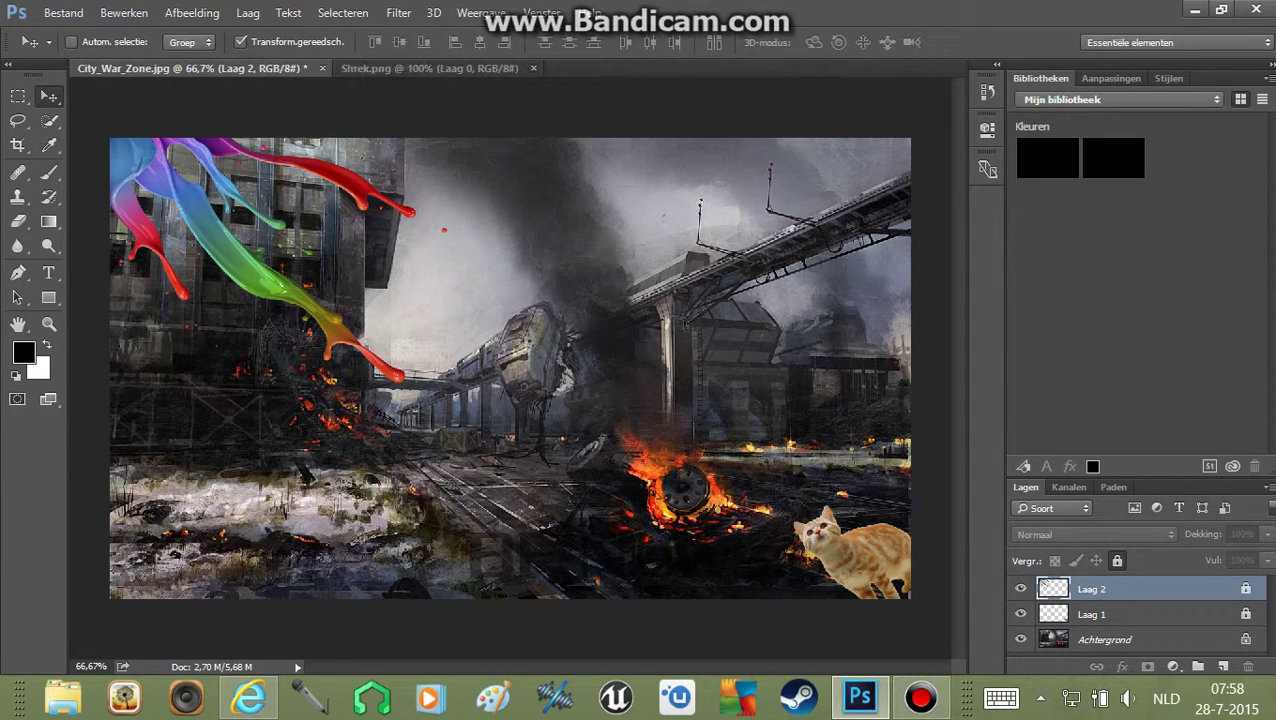
{"action": "left_click", "coordinate": [533, 68]}
{"action": "left_click", "coordinate": [62, 12]}
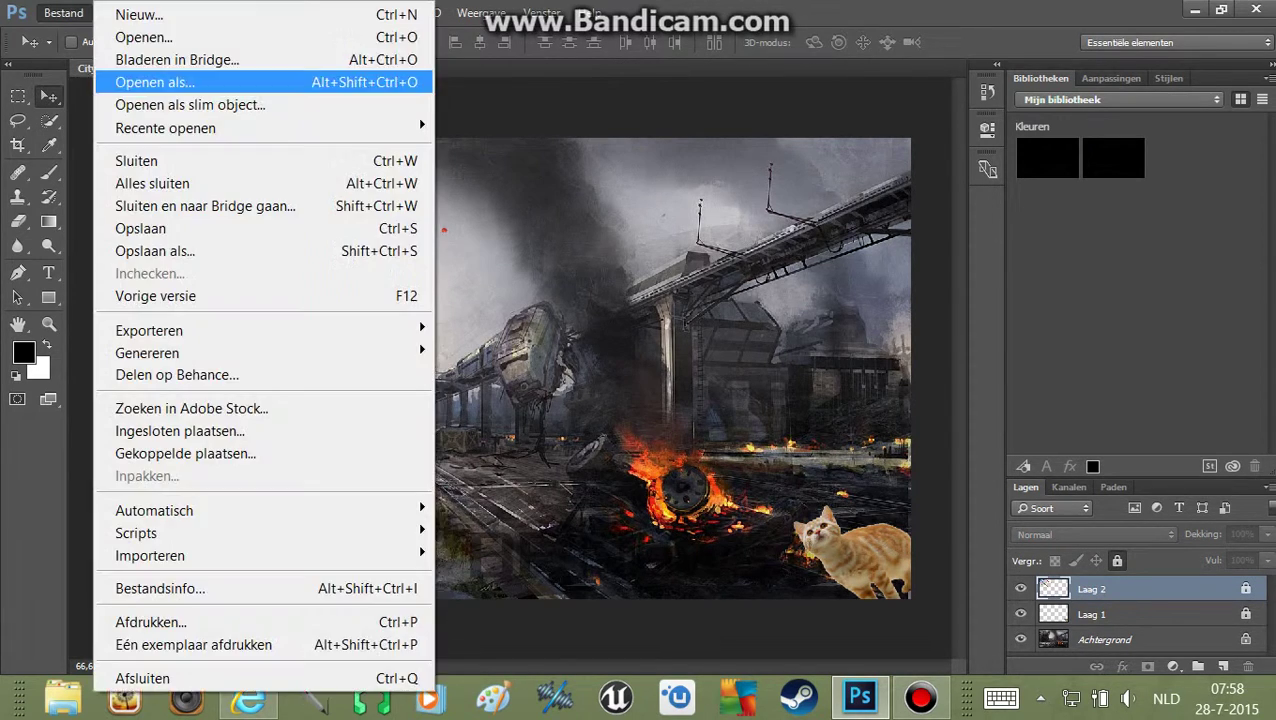
{"action": "left_click", "coordinate": [118, 37]}
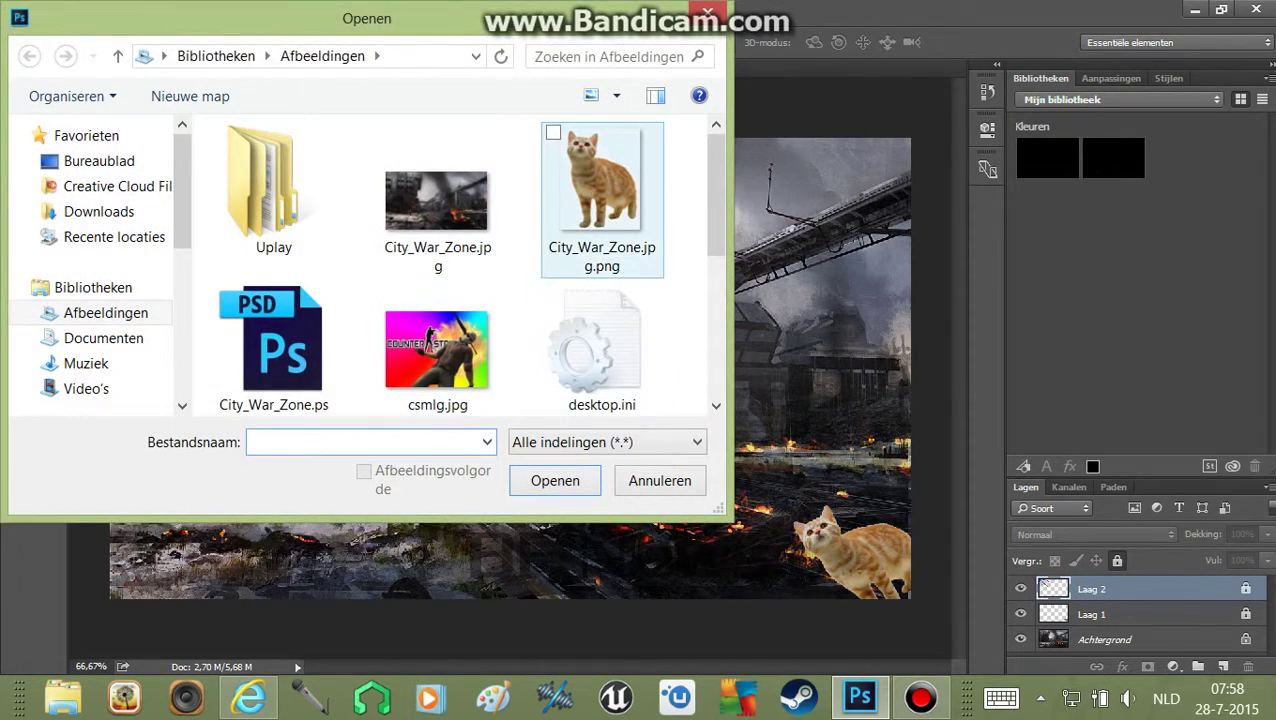
{"action": "scroll", "coordinate": [478, 198], "scroll_direction": "down", "scroll_amount": 2}
{"action": "scroll", "coordinate": [478, 198], "scroll_direction": "down", "scroll_amount": 3}
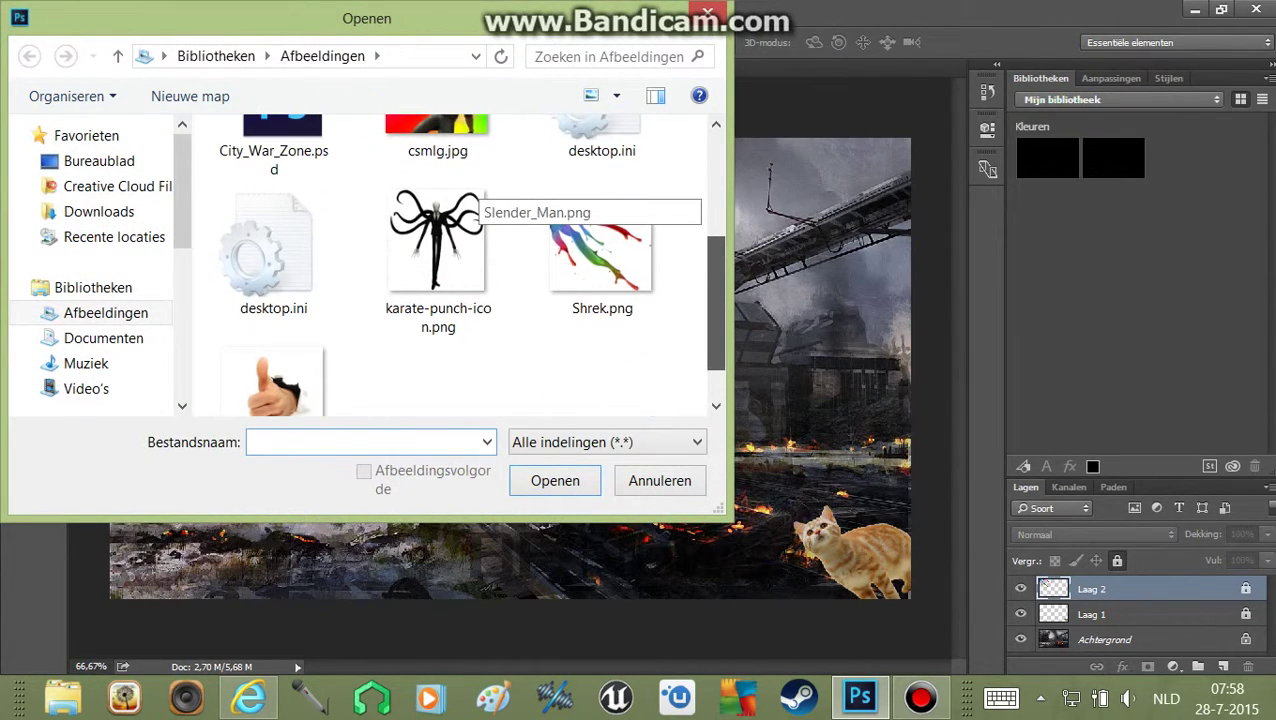
{"action": "double_click", "coordinate": [437, 245]}
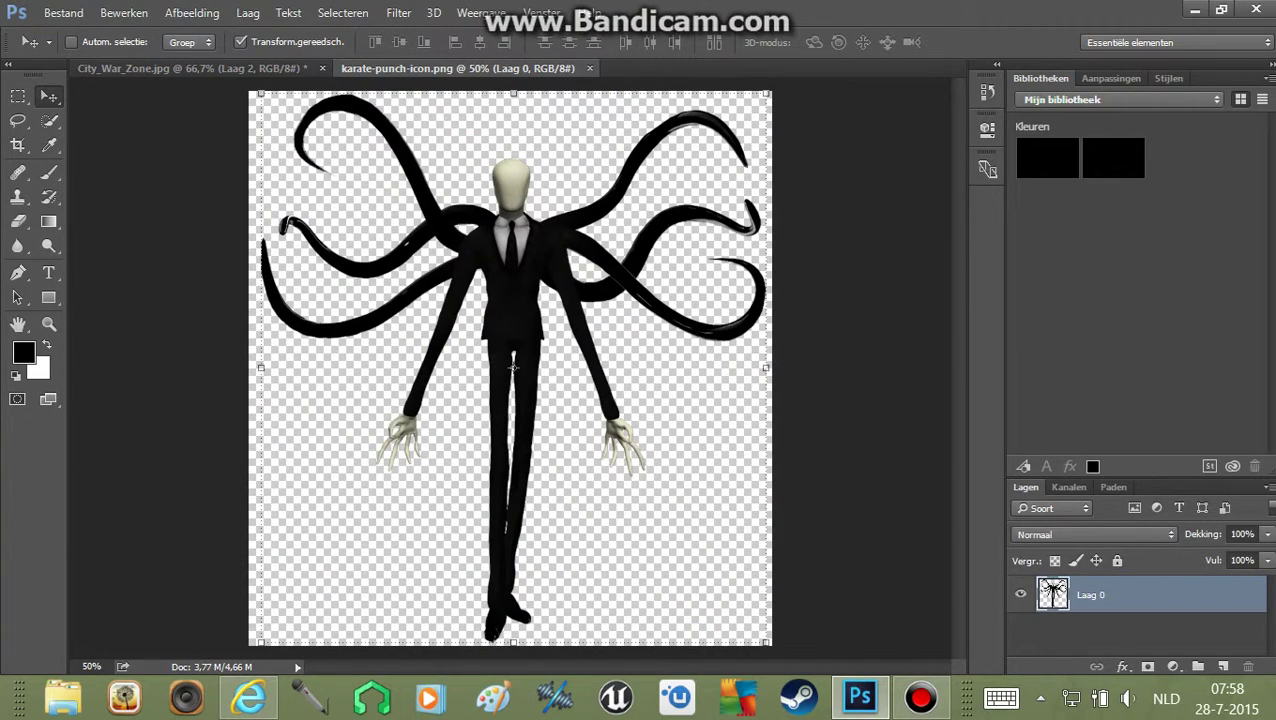
- Drag Slender Man into the city, scale him to about 17% and place him on the burning car
{"action": "left_click_drag", "start_coordinate": [530, 250], "coordinate": [190, 68]}
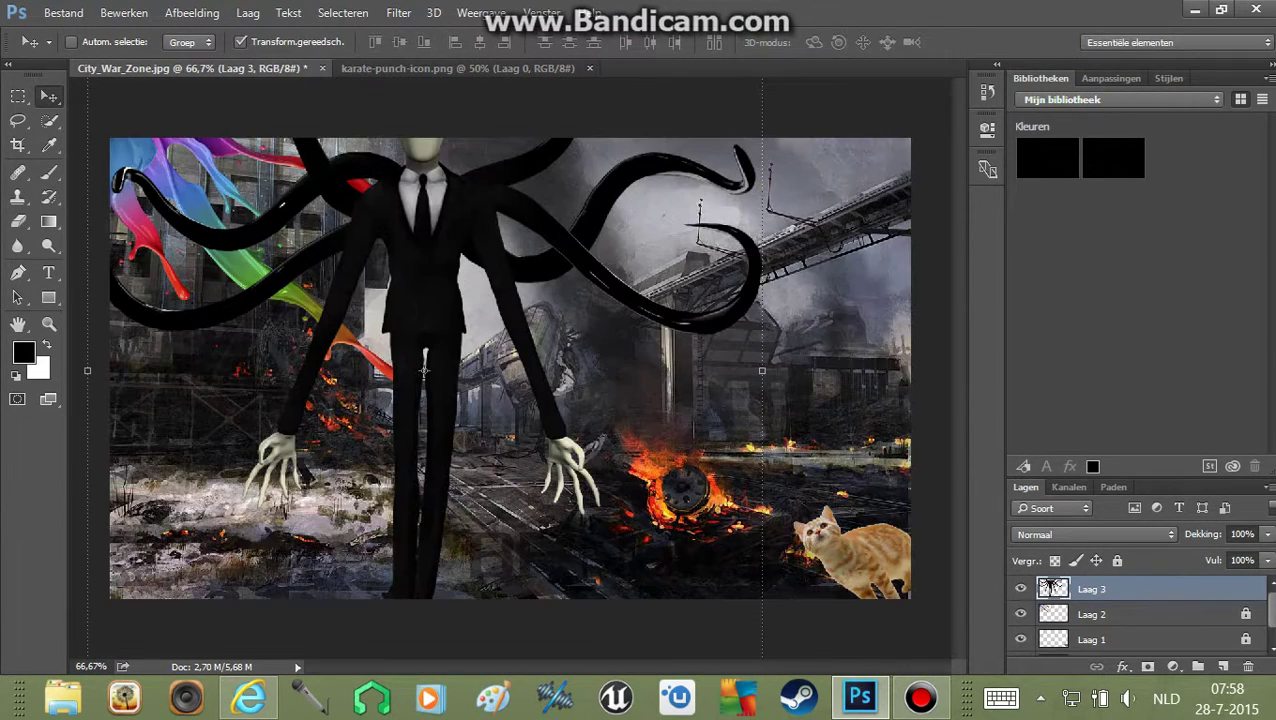
{"action": "left_click_drag", "start_coordinate": [470, 140], "coordinate": [591, 338]}
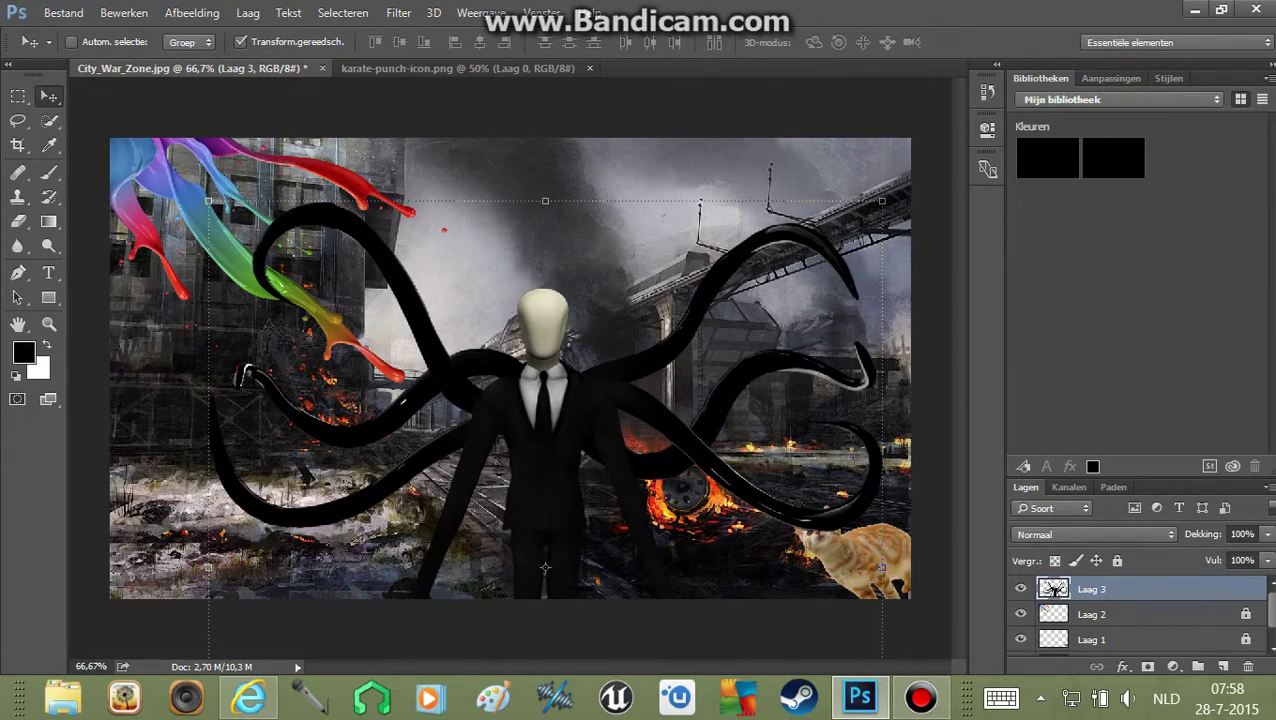
{"action": "left_click_drag", "start_coordinate": [882, 200], "coordinate": [560, 478]}
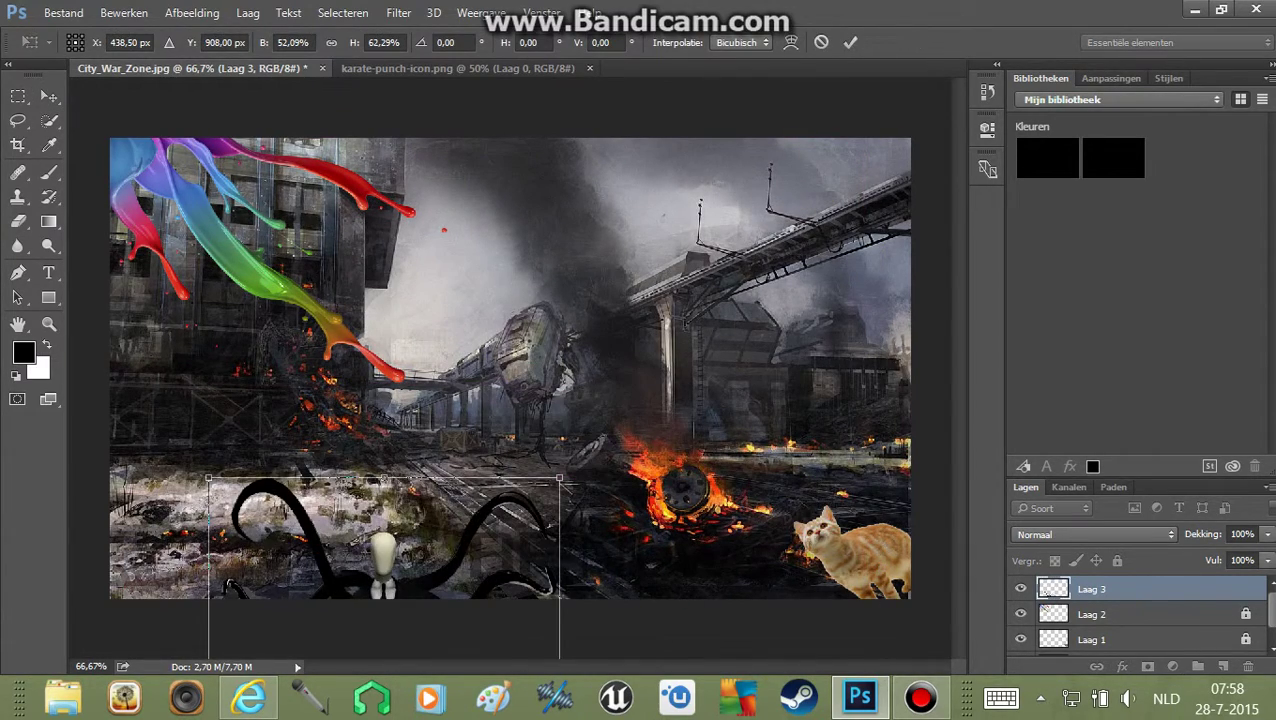
{"action": "mouse_move", "coordinate": [380, 540]}
{"action": "left_mouse_down"}
{"action": "mouse_move", "coordinate": [428, 367]}
{"action": "mouse_move", "coordinate": [487, 277]}
{"action": "left_mouse_up"}
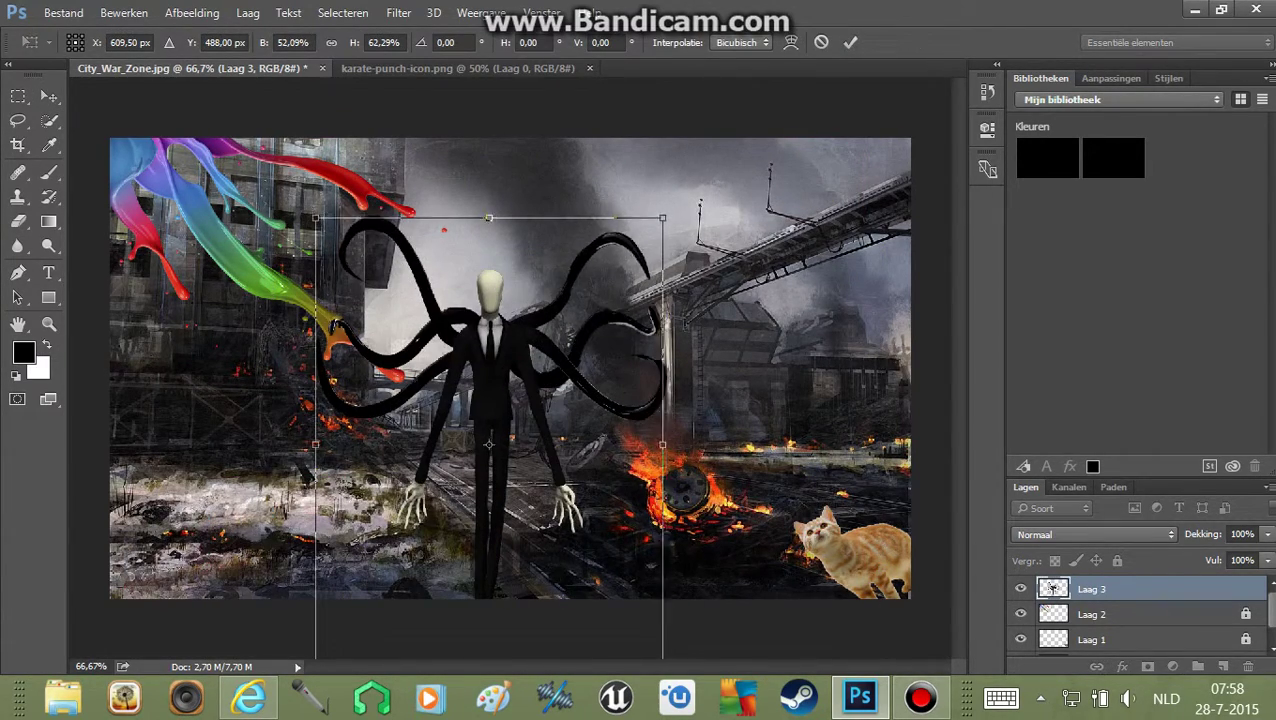
{"action": "left_click_drag", "start_coordinate": [666, 214], "coordinate": [427, 511]}
{"action": "left_click_drag", "start_coordinate": [395, 612], "coordinate": [607, 483]}
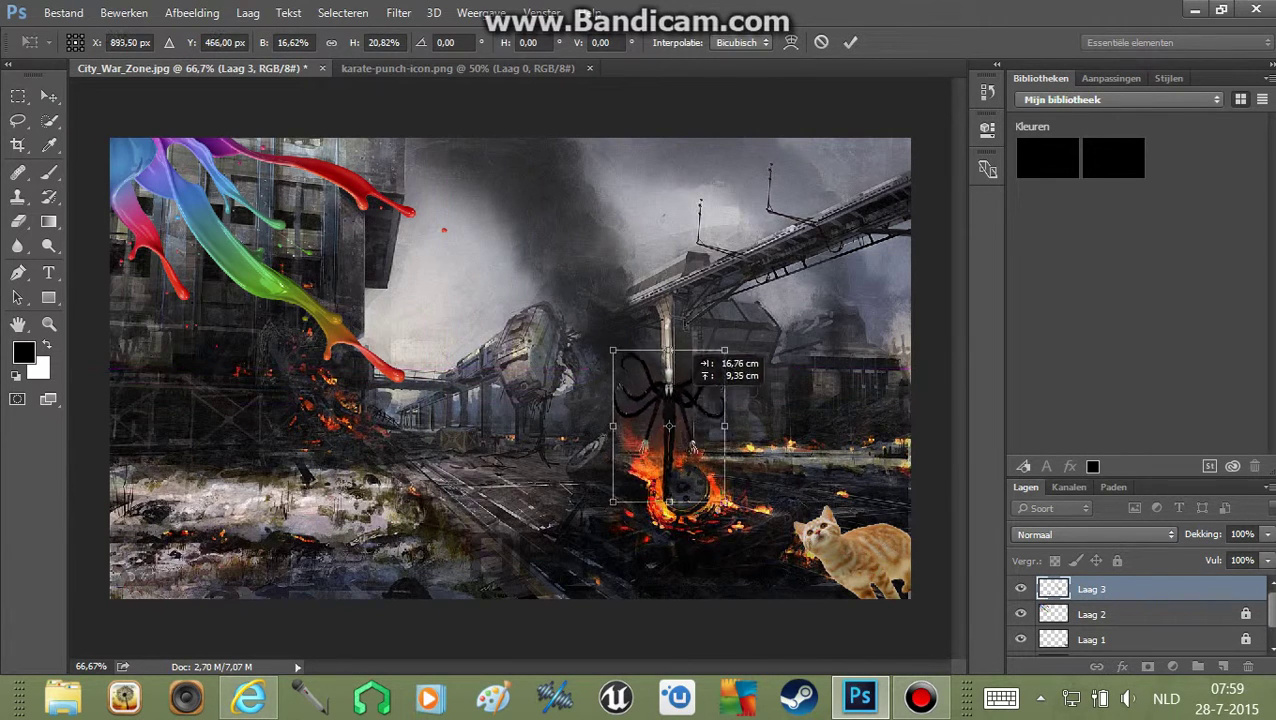
{"action": "mouse_move", "coordinate": [620, 405]}
{"action": "left_mouse_down"}
{"action": "mouse_move", "coordinate": [690, 345]}
{"action": "mouse_move", "coordinate": [659, 443]}
{"action": "mouse_move", "coordinate": [677, 412]}
{"action": "mouse_move", "coordinate": [655, 415]}
{"action": "left_mouse_up"}
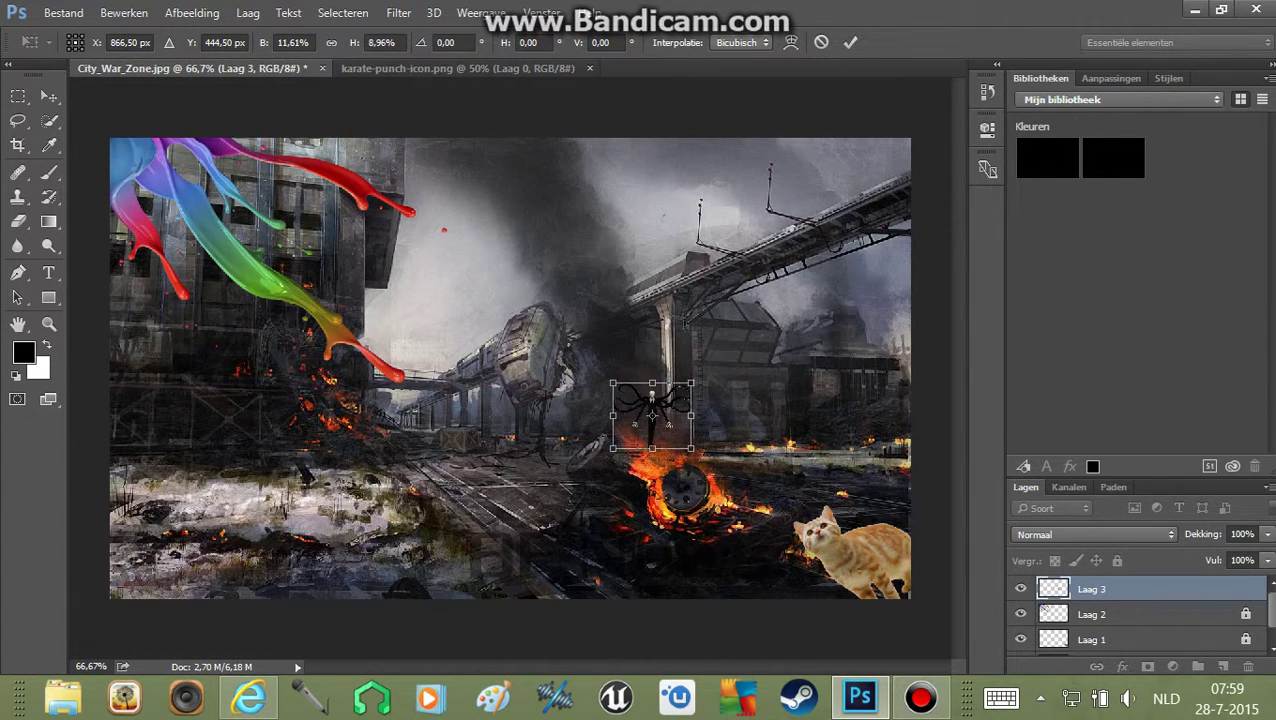
{"action": "left_click", "coordinate": [49, 96]}
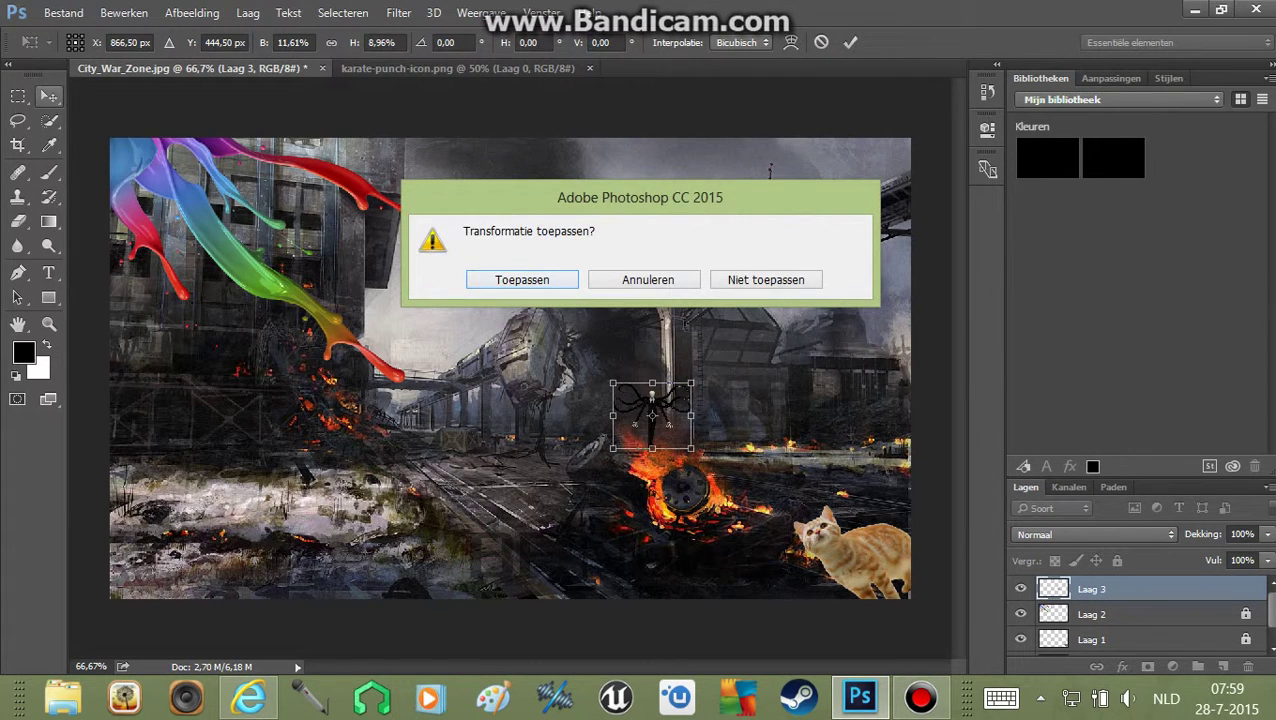
{"action": "key", "text": "Return"}
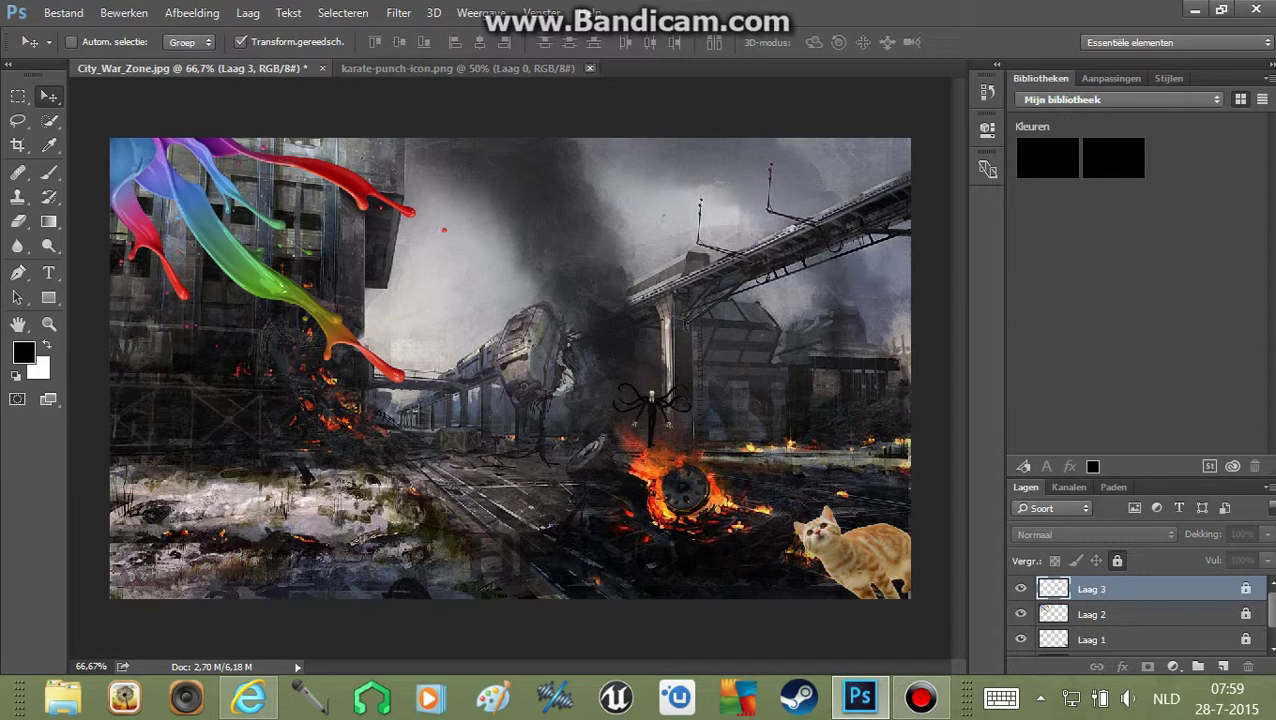
- Close the Slender Man source and open the thumbs-up hand image Slender_Man.png
{"action": "left_click", "coordinate": [589, 68]}
{"action": "left_click", "coordinate": [63, 13]}
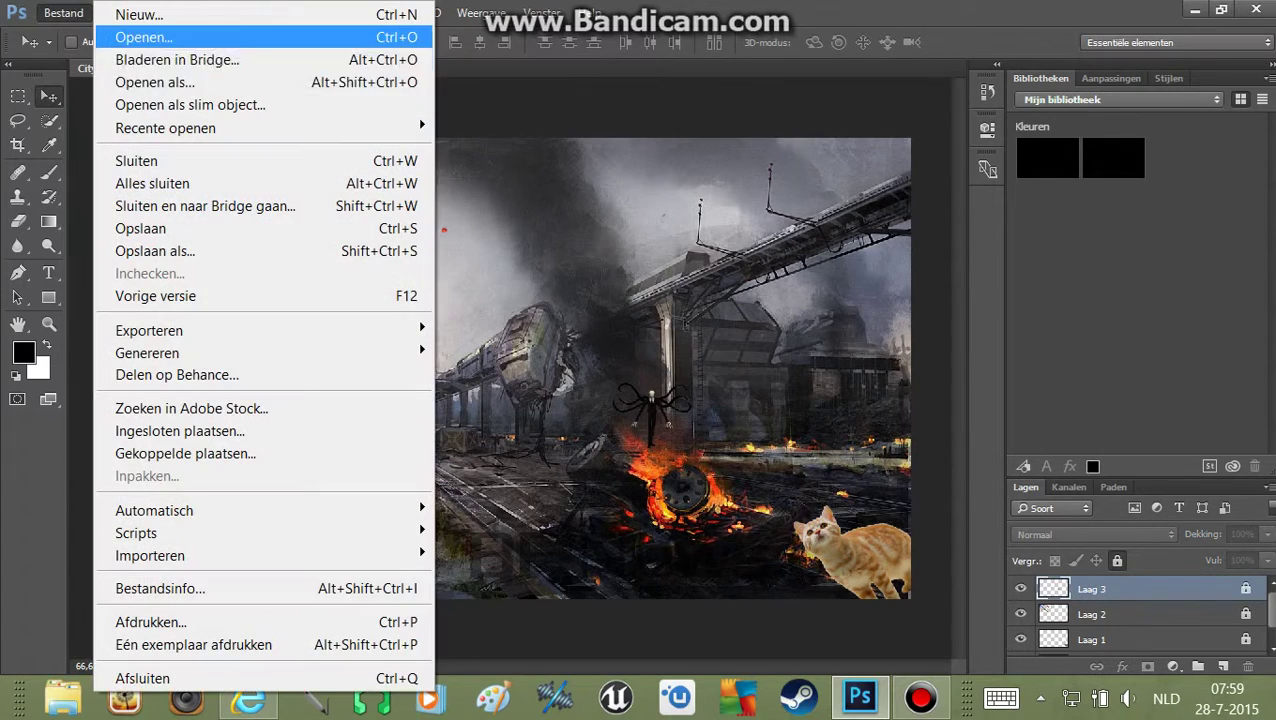
{"action": "left_click", "coordinate": [150, 37]}
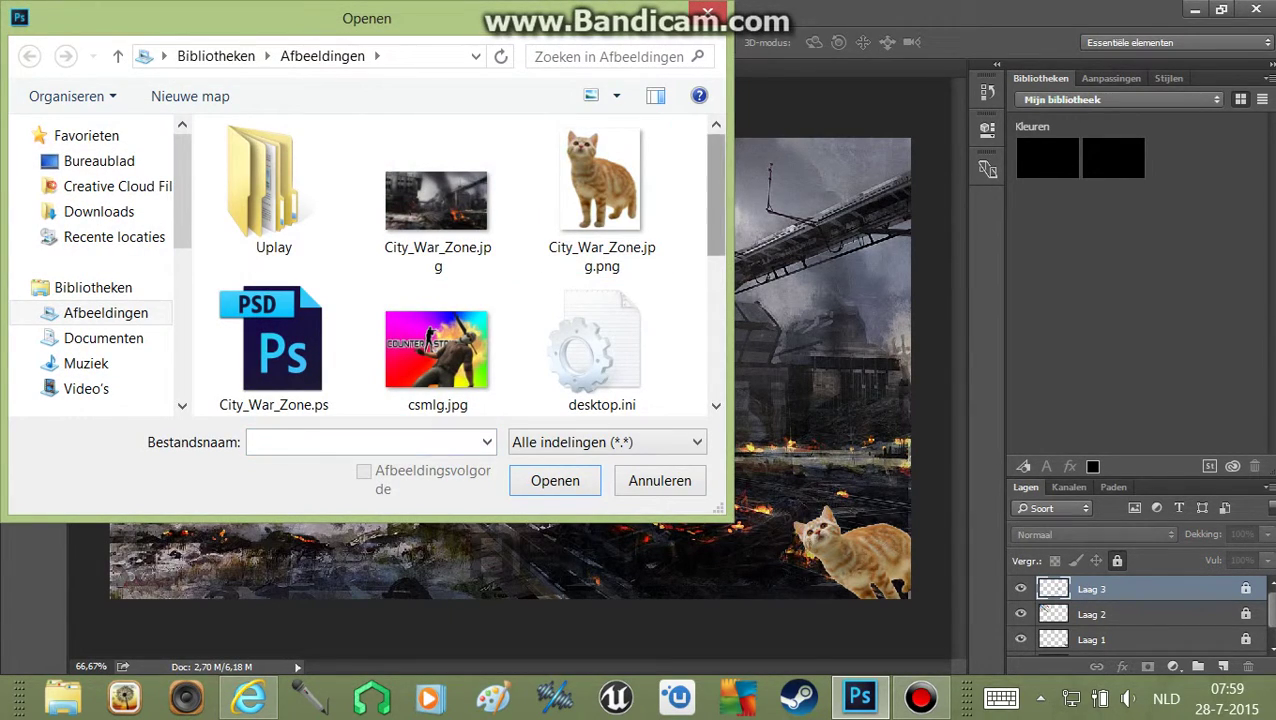
{"action": "left_click_drag", "start_coordinate": [716, 195], "coordinate": [716, 330]}
{"action": "left_click", "coordinate": [273, 335]}
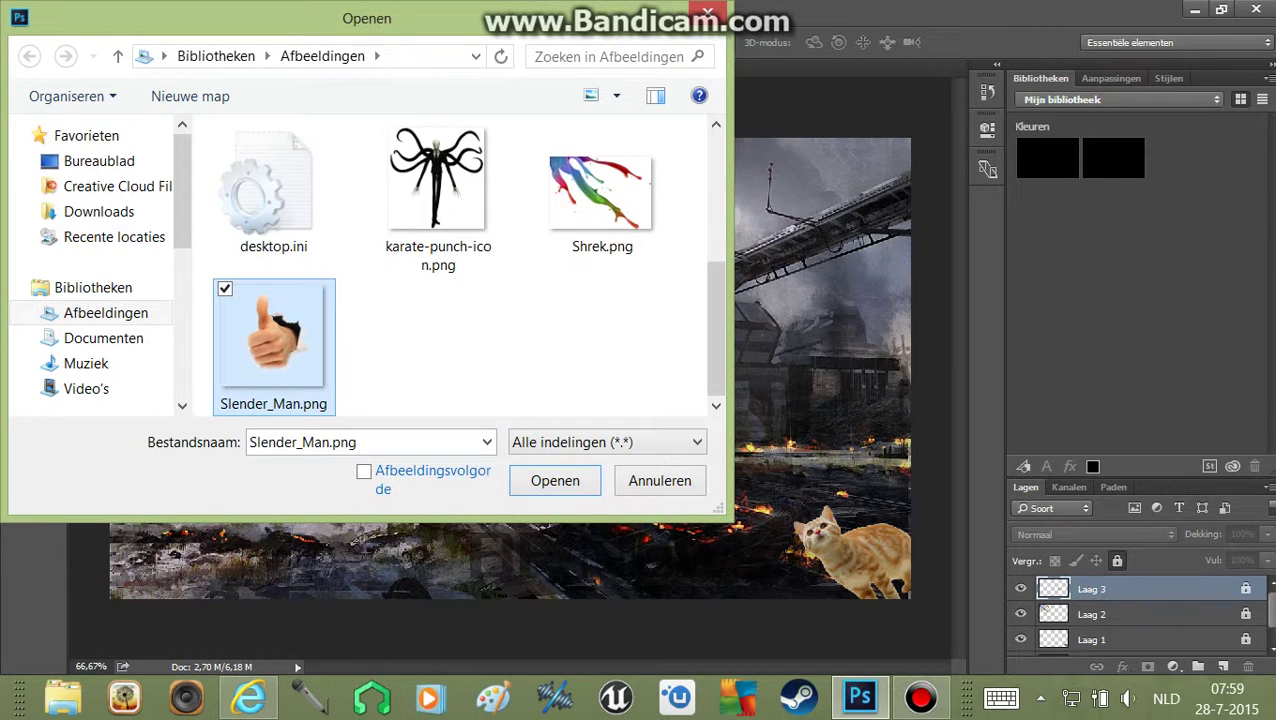
{"action": "key", "text": "Return"}
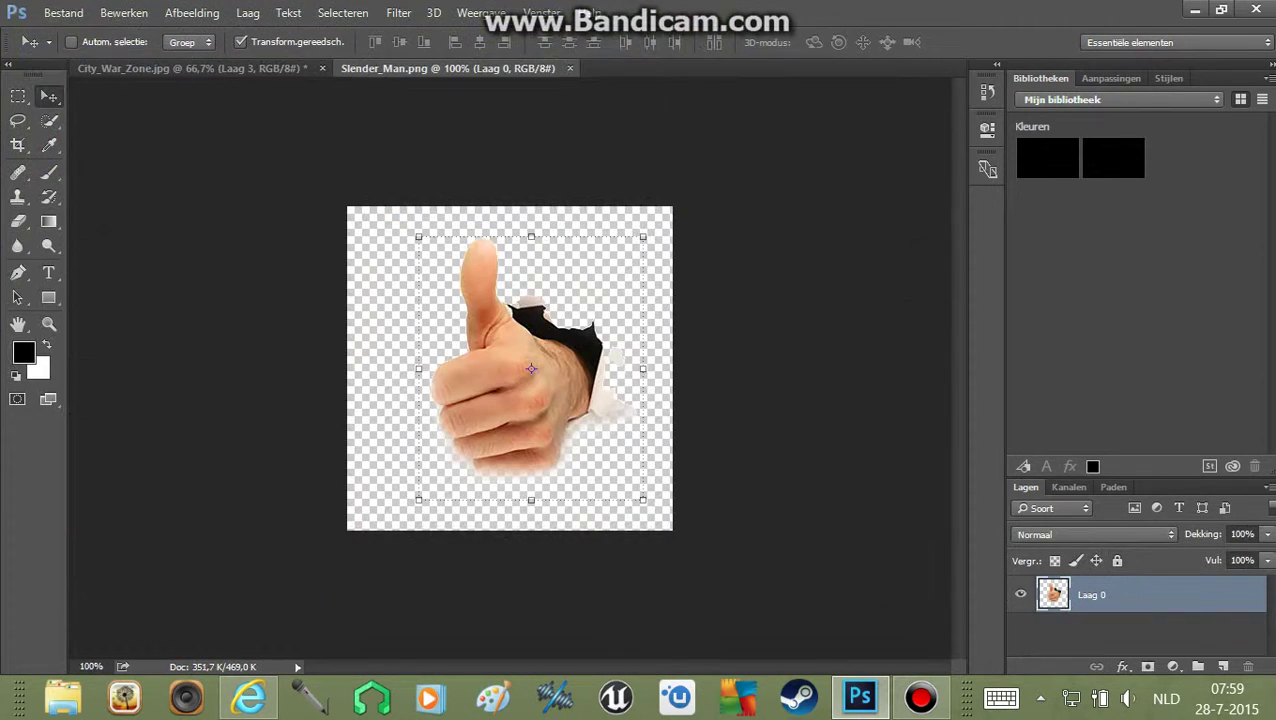
- Bring the hand in, rotate it about -53° into the top-right corner, apply and lock Laag 4
{"action": "left_click_drag", "start_coordinate": [531, 369], "coordinate": [450, 350]}
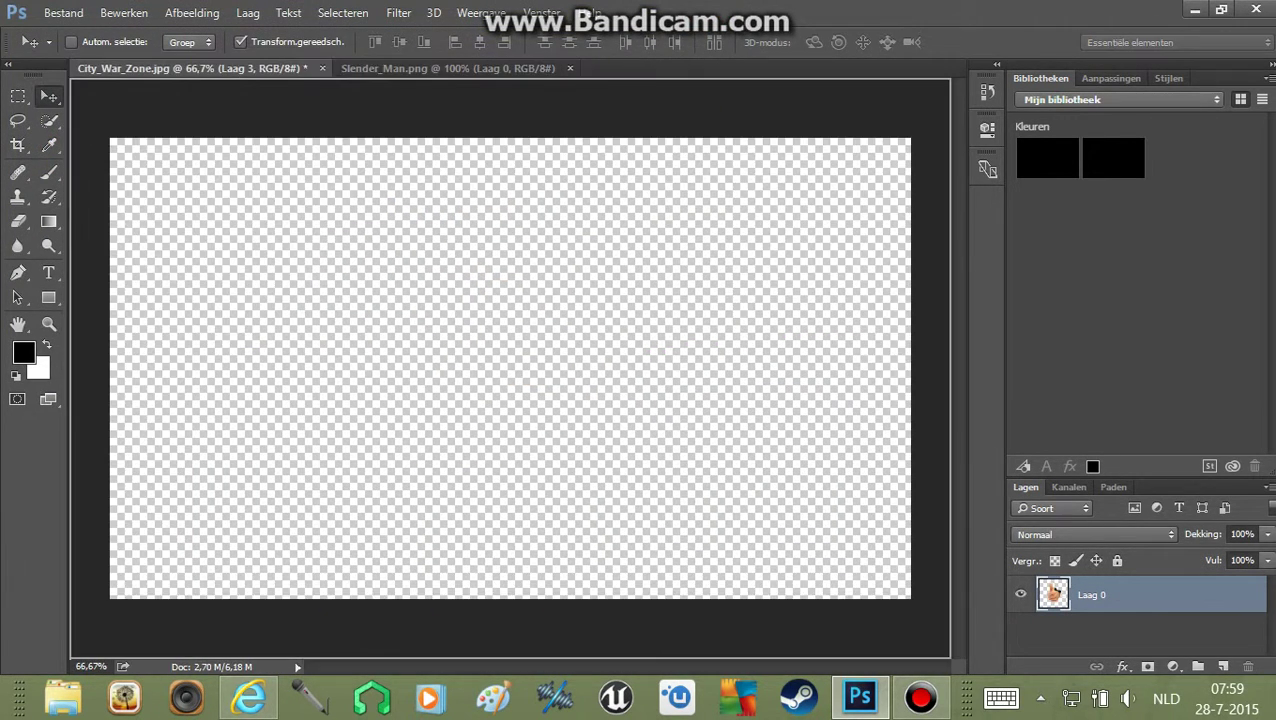
{"action": "key", "text": "ctrl+t"}
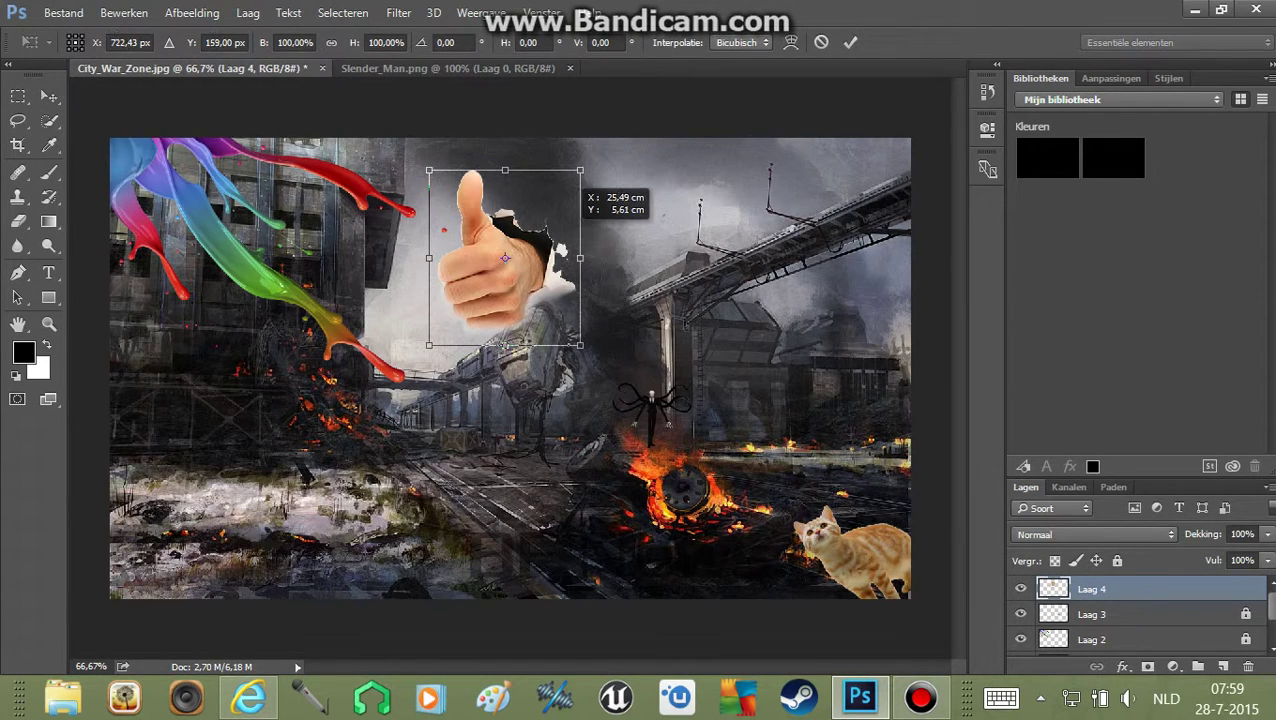
{"action": "left_click_drag", "start_coordinate": [562, 238], "coordinate": [662, 183]}
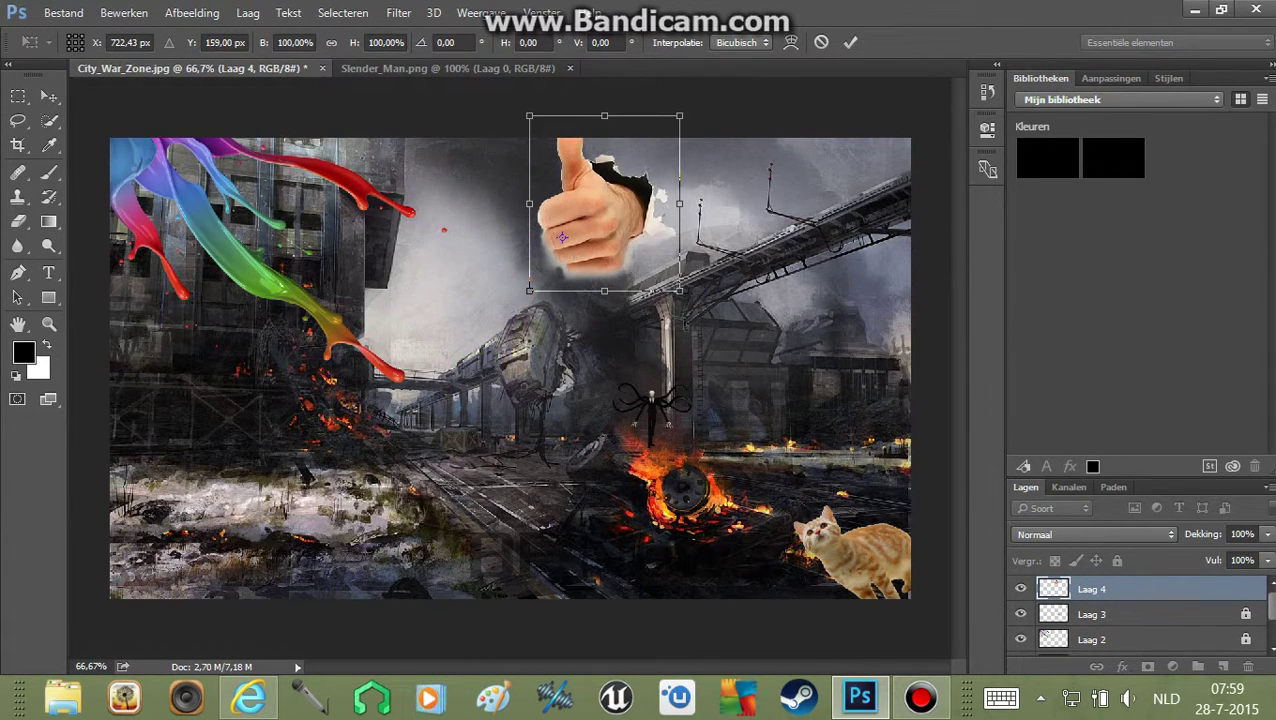
{"action": "left_click_drag", "start_coordinate": [520, 300], "coordinate": [500, 265]}
{"action": "left_click_drag", "start_coordinate": [615, 200], "coordinate": [823, 171]}
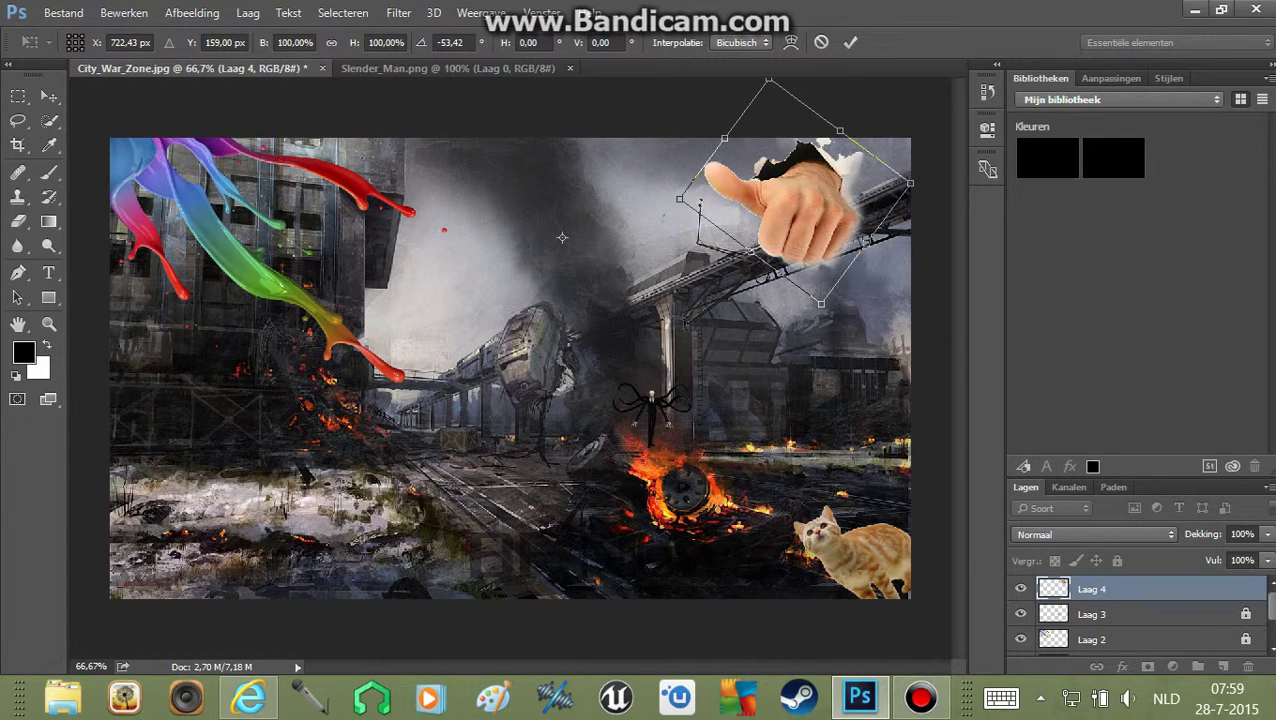
{"action": "key", "text": "v"}
{"action": "key", "text": "Return"}
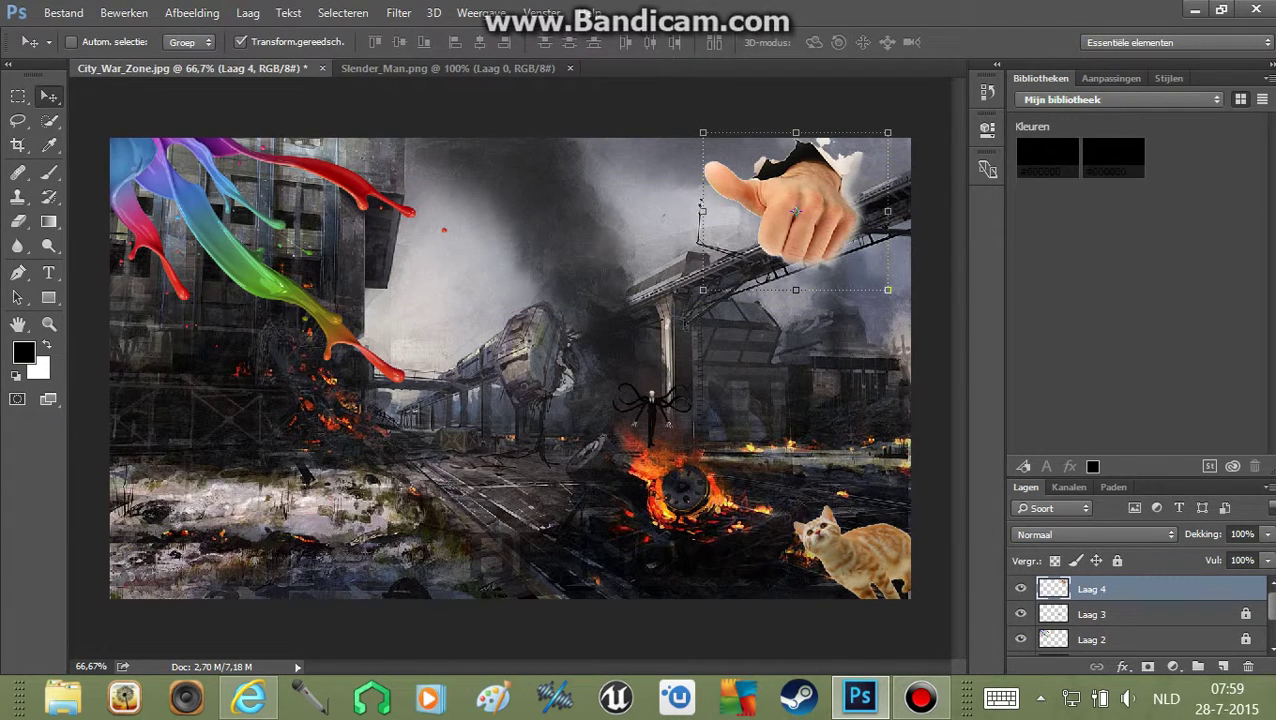
{"action": "left_click", "coordinate": [1117, 561]}
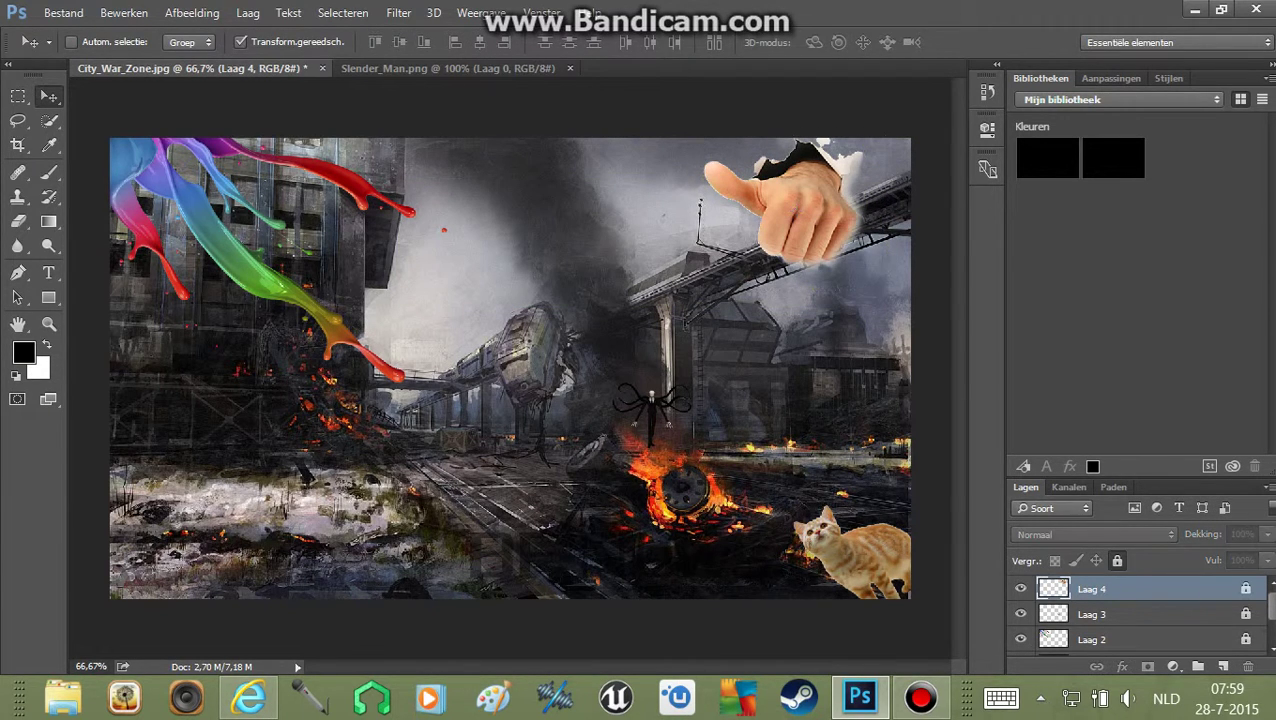
- In the browser's PNG image results, find and preview the pointing Mario image
{"action": "left_click", "coordinate": [249, 697]}
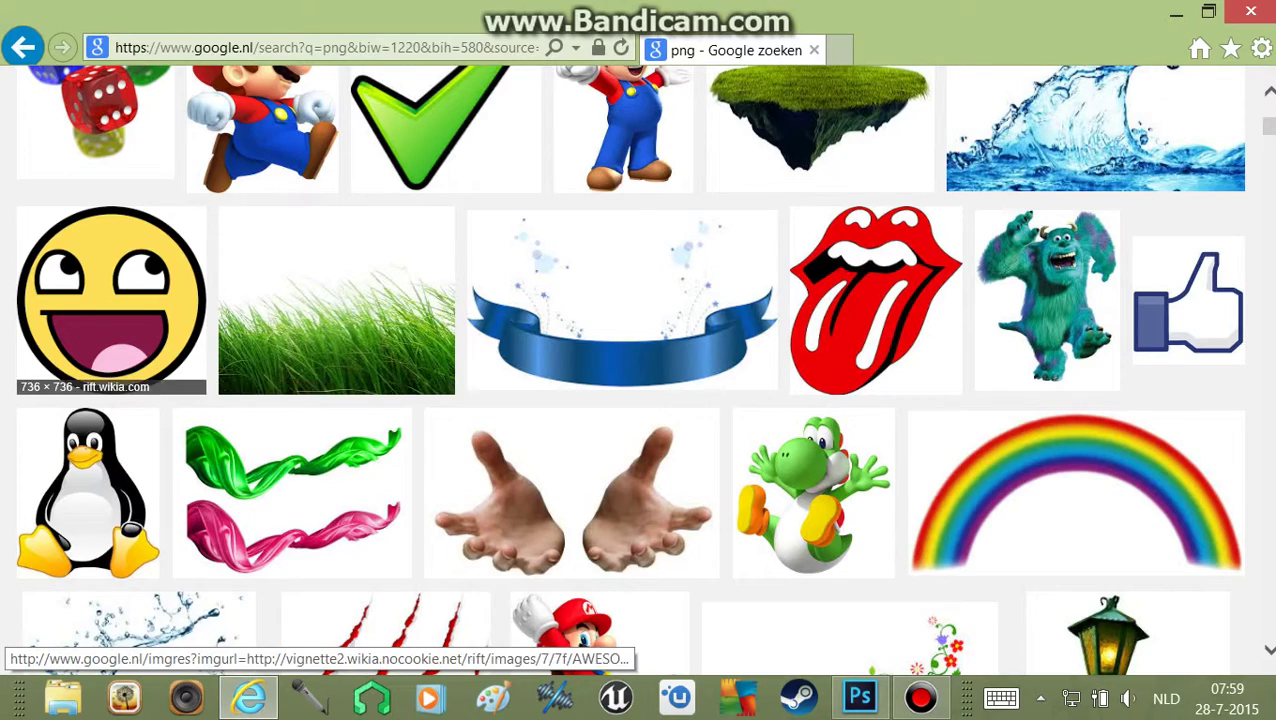
{"action": "scroll", "coordinate": [620, 370], "scroll_direction": "up", "scroll_amount": 3}
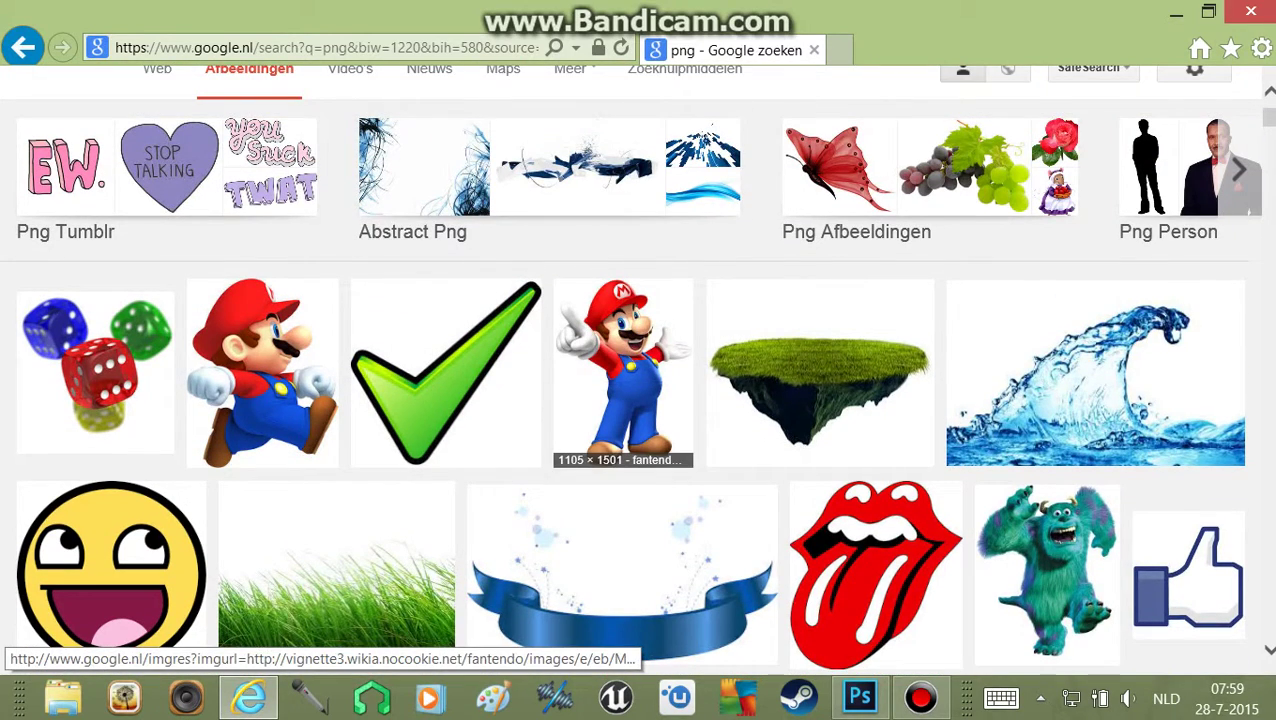
{"action": "scroll", "coordinate": [620, 370], "scroll_direction": "down", "scroll_amount": 3}
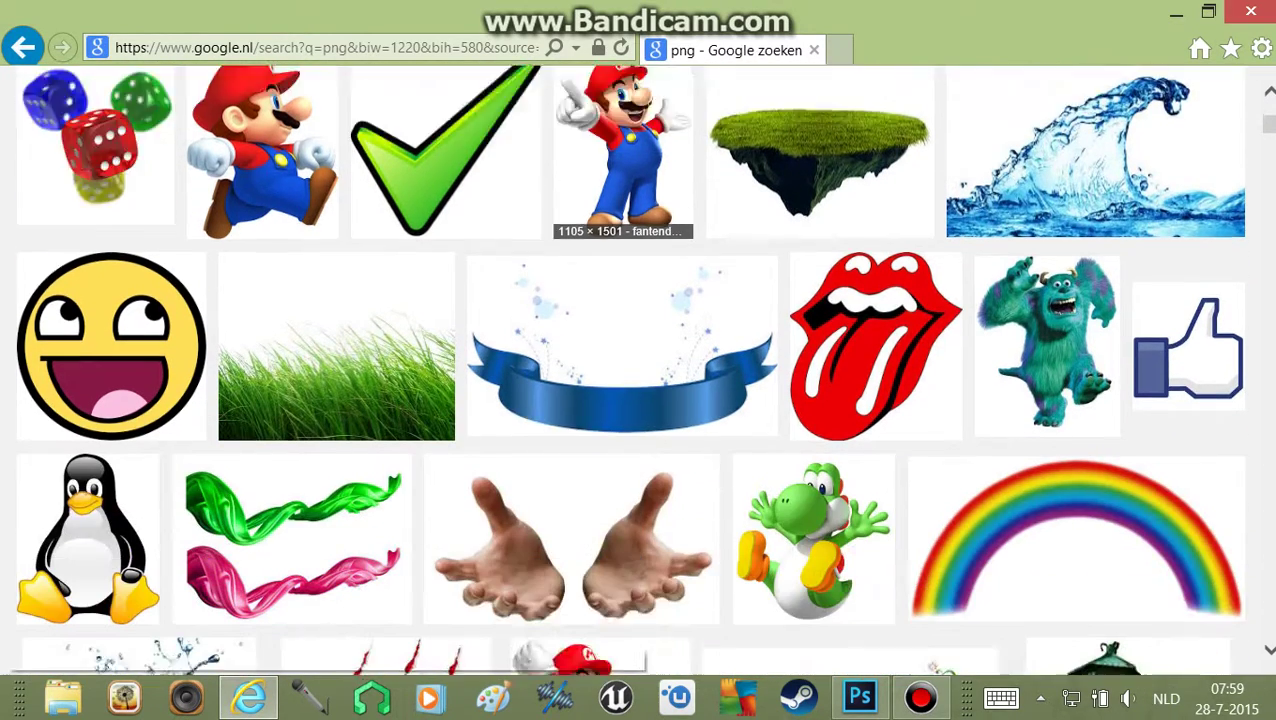
{"action": "scroll", "coordinate": [620, 370], "scroll_direction": "down", "scroll_amount": 3}
{"action": "scroll", "coordinate": [620, 370], "scroll_direction": "down", "scroll_amount": 1}
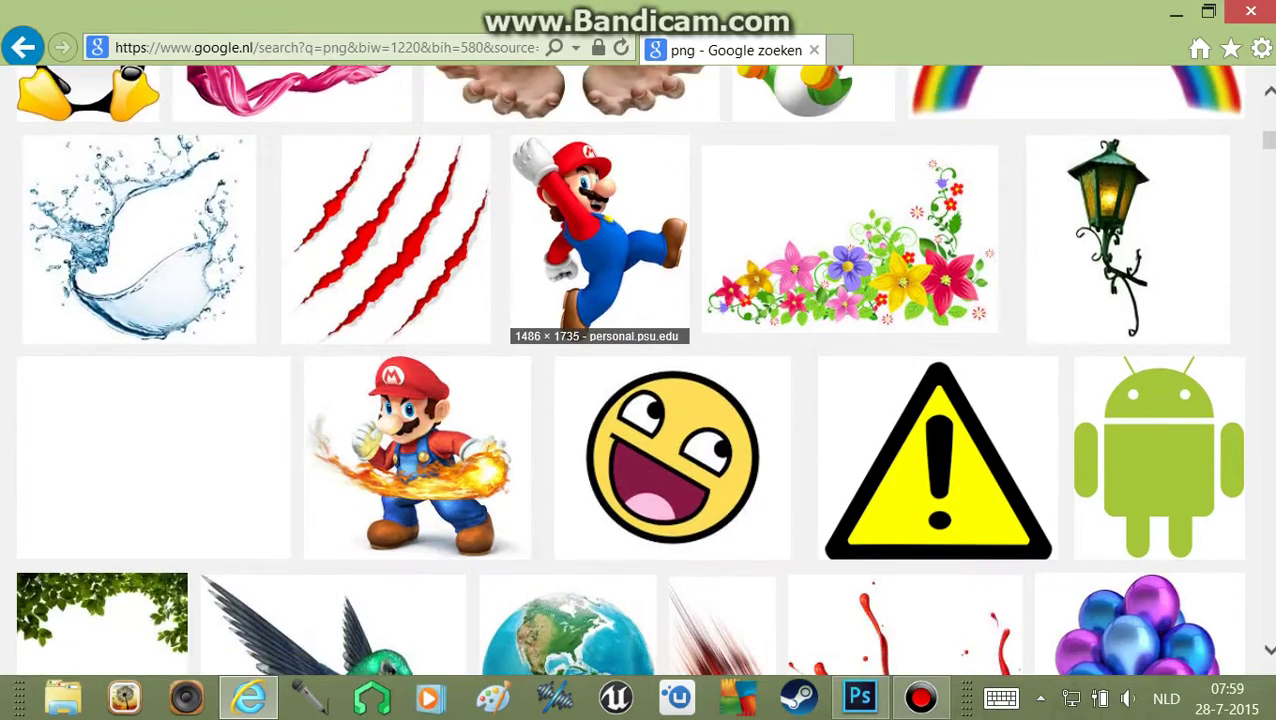
{"action": "scroll", "coordinate": [620, 370], "scroll_direction": "down", "scroll_amount": 1}
{"action": "scroll", "coordinate": [567, 280], "scroll_direction": "down", "scroll_amount": 2}
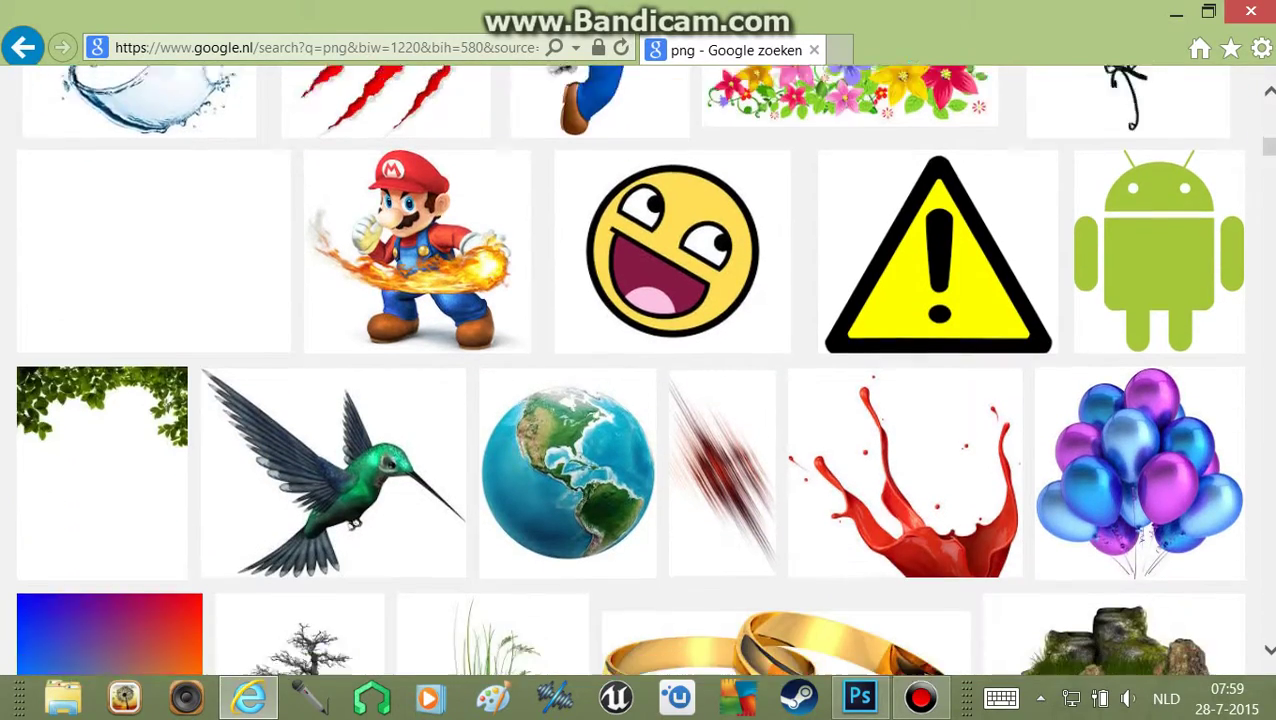
{"action": "scroll", "coordinate": [567, 280], "scroll_direction": "down", "scroll_amount": 1}
{"action": "scroll", "coordinate": [567, 280], "scroll_direction": "up", "scroll_amount": 3}
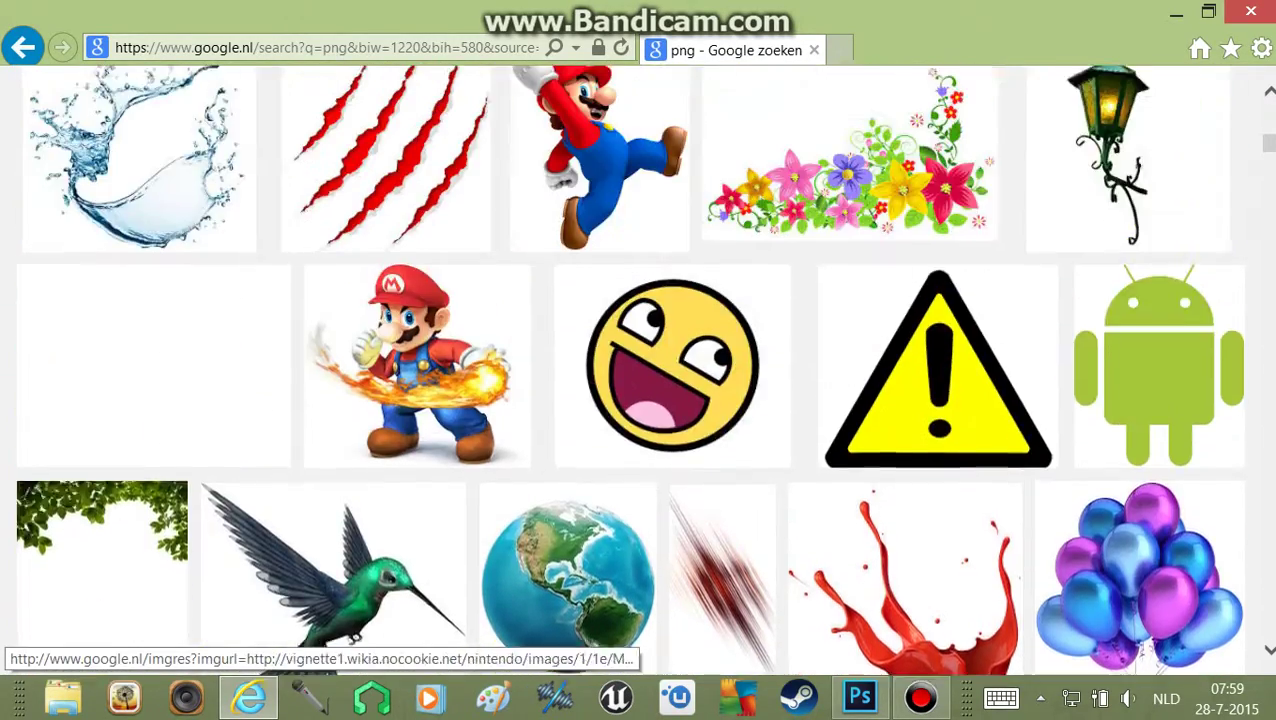
{"action": "scroll", "coordinate": [567, 280], "scroll_direction": "up", "scroll_amount": 3}
{"action": "scroll", "coordinate": [567, 280], "scroll_direction": "up", "scroll_amount": 2}
{"action": "scroll", "coordinate": [876, 300], "scroll_direction": "up", "scroll_amount": 1}
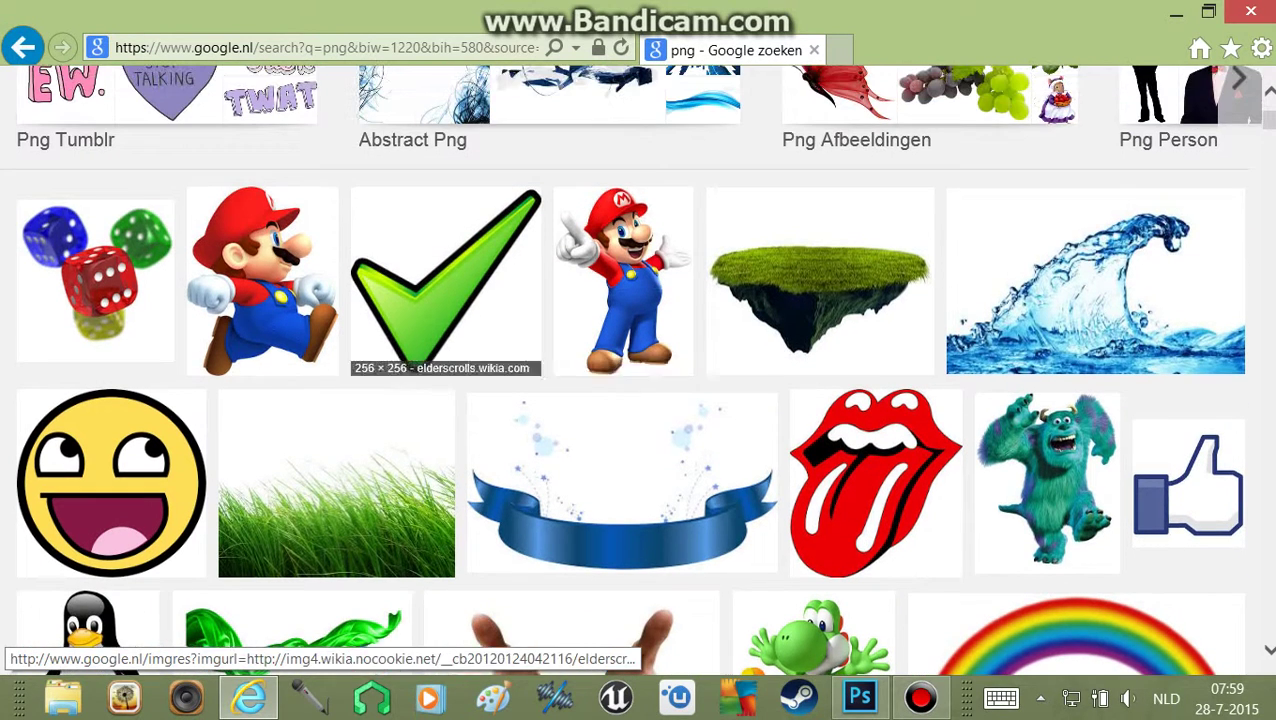
{"action": "left_click", "coordinate": [620, 290]}
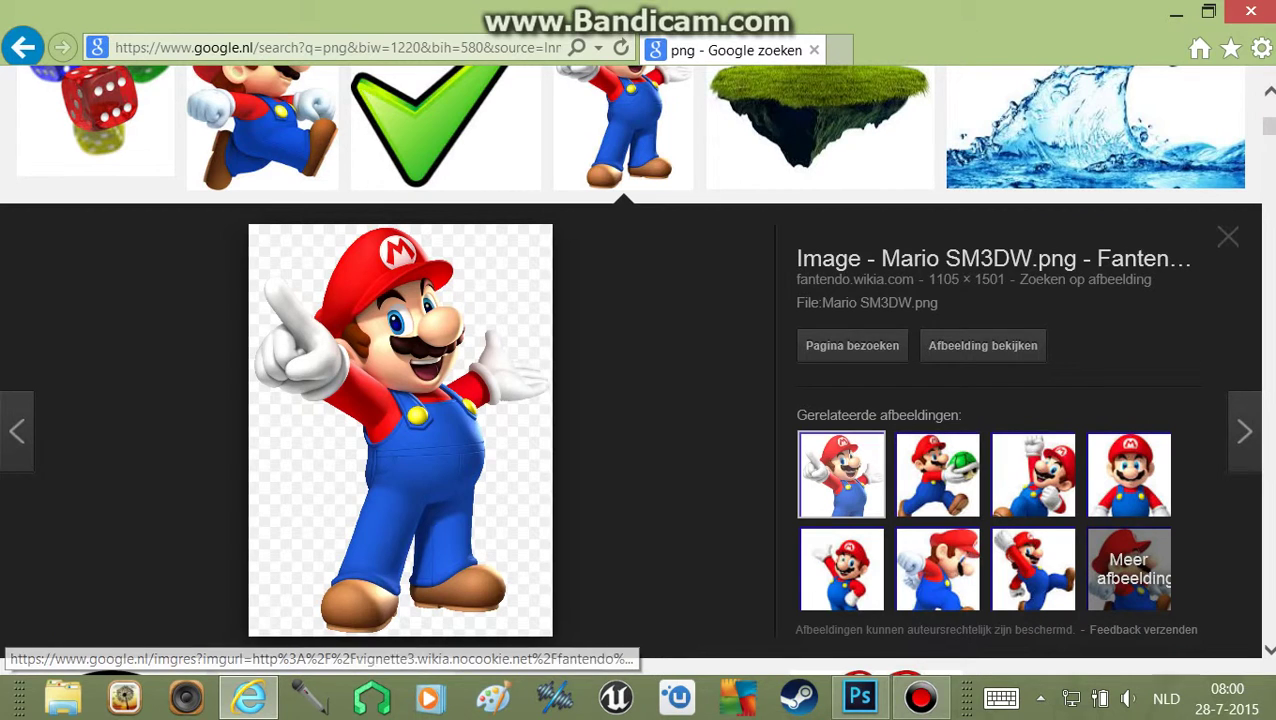
- Save the Mario image as karate-punch-icon.png in Afbeeldingen, replacing the existing file
{"action": "right_click", "coordinate": [87, 180]}
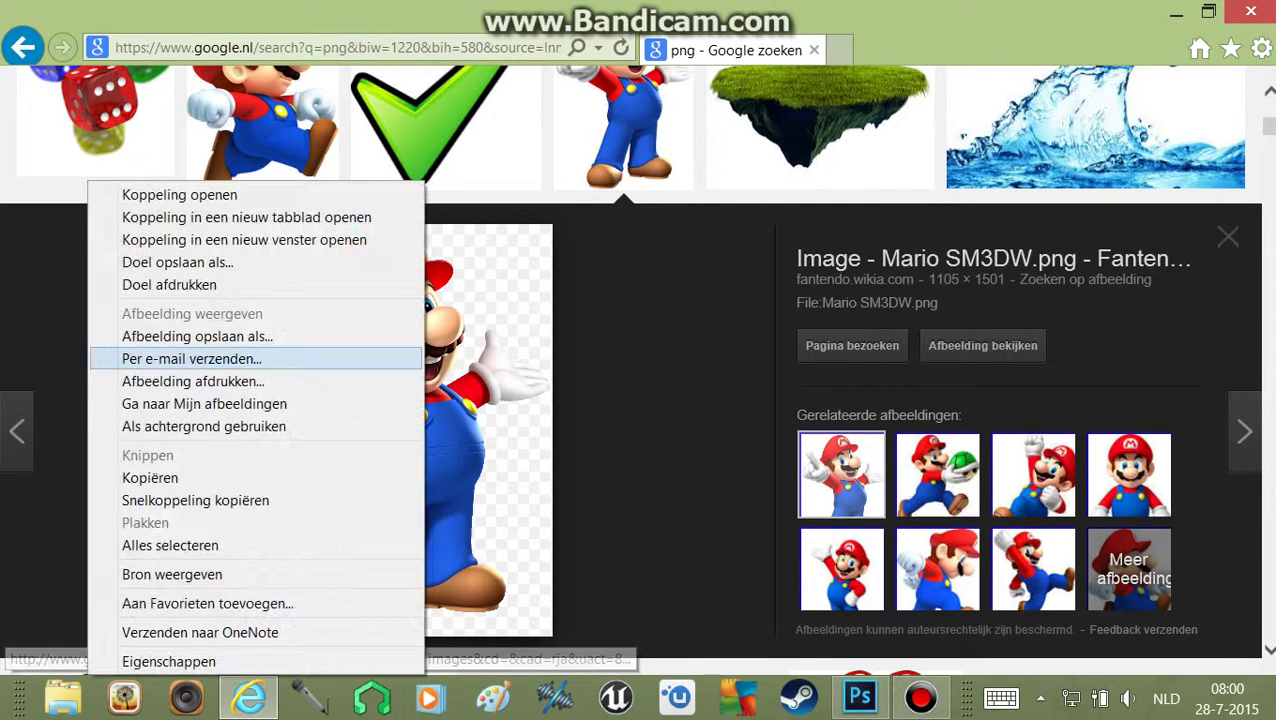
{"action": "left_click", "coordinate": [180, 334]}
{"action": "left_click", "coordinate": [597, 175]}
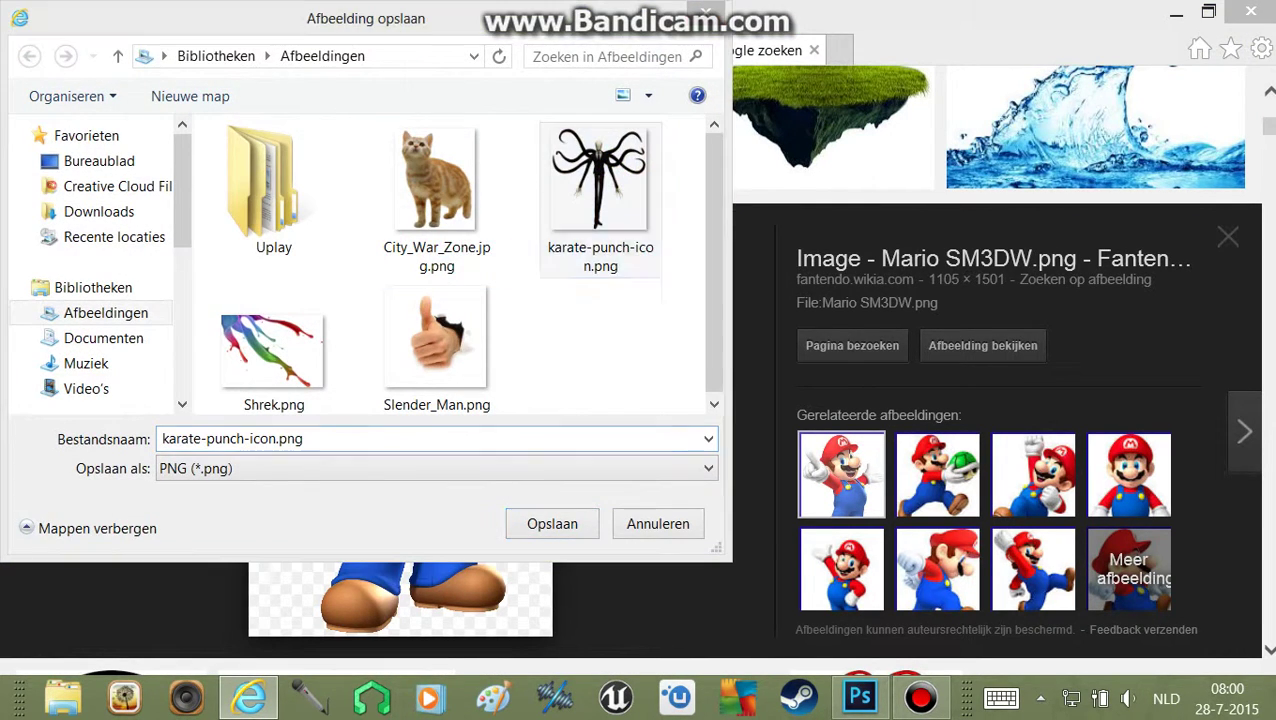
{"action": "left_click", "coordinate": [551, 523]}
{"action": "left_click", "coordinate": [710, 349]}
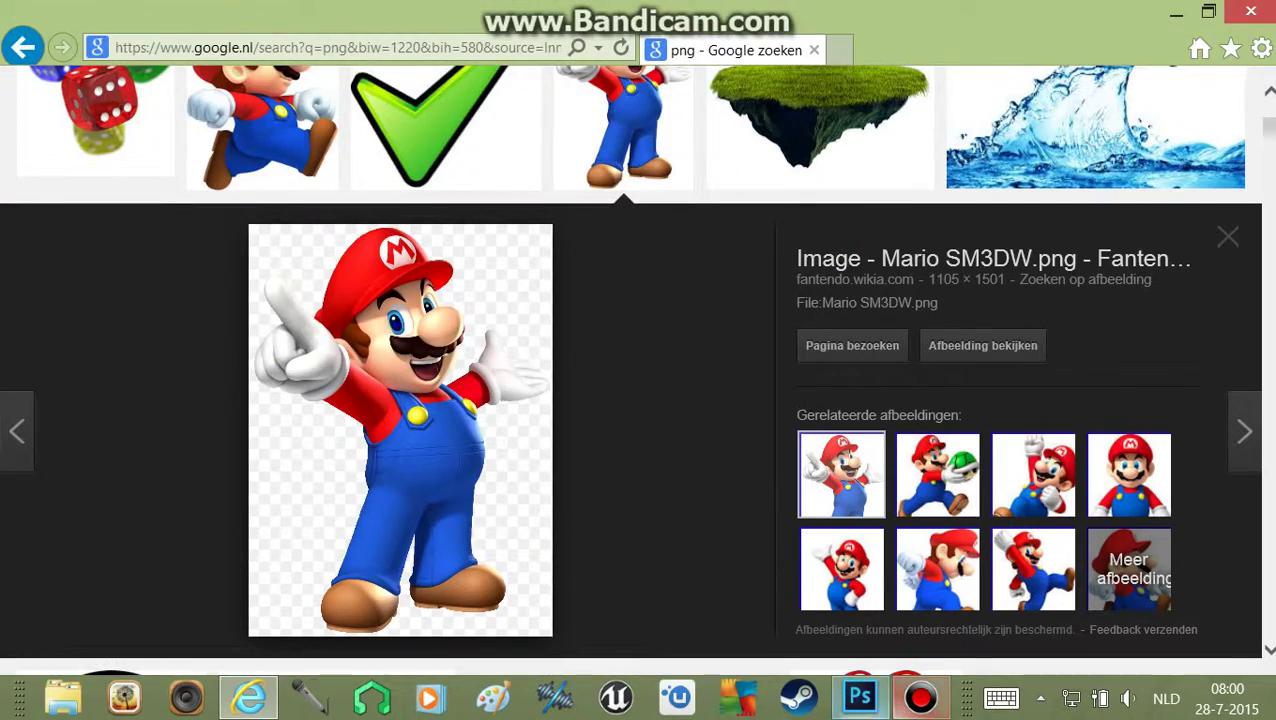
{"action": "left_click", "coordinate": [860, 697]}
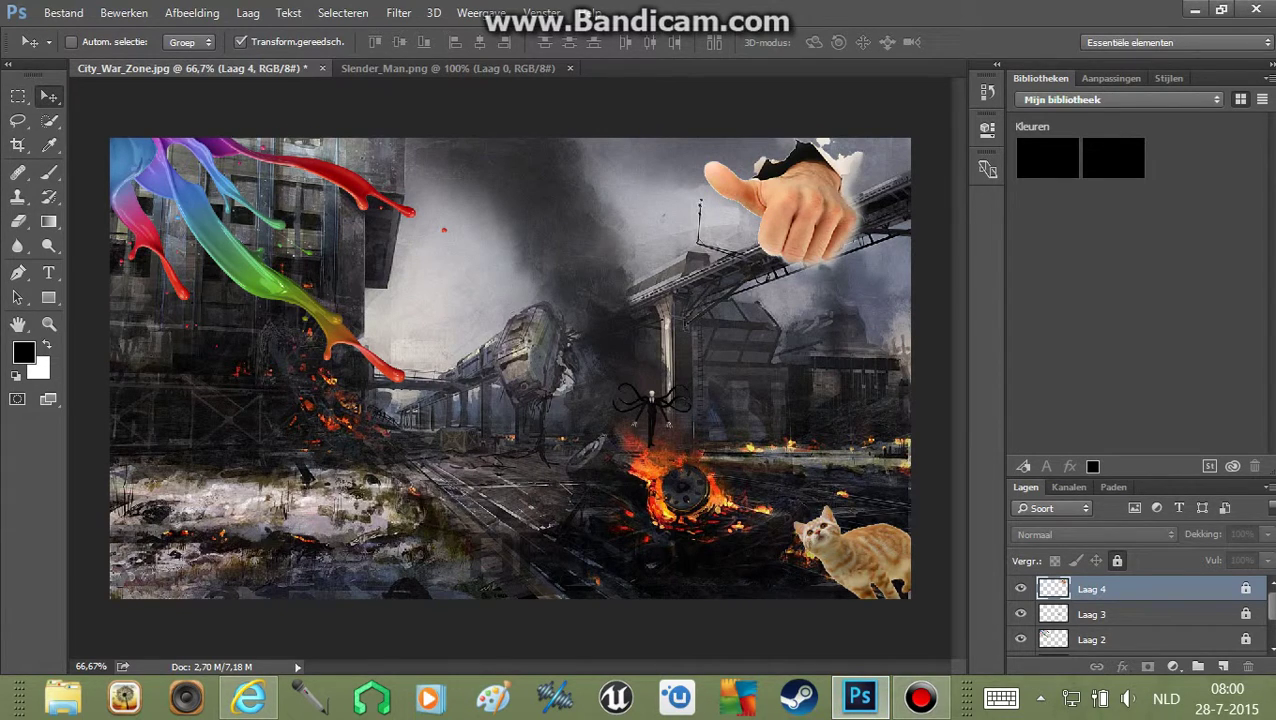
- Close Slender_Man.png, open karate-punch-icon.png and drag Mario into the composite's lower left
{"action": "left_click", "coordinate": [447, 68]}
{"action": "key", "text": "ctrl+w"}
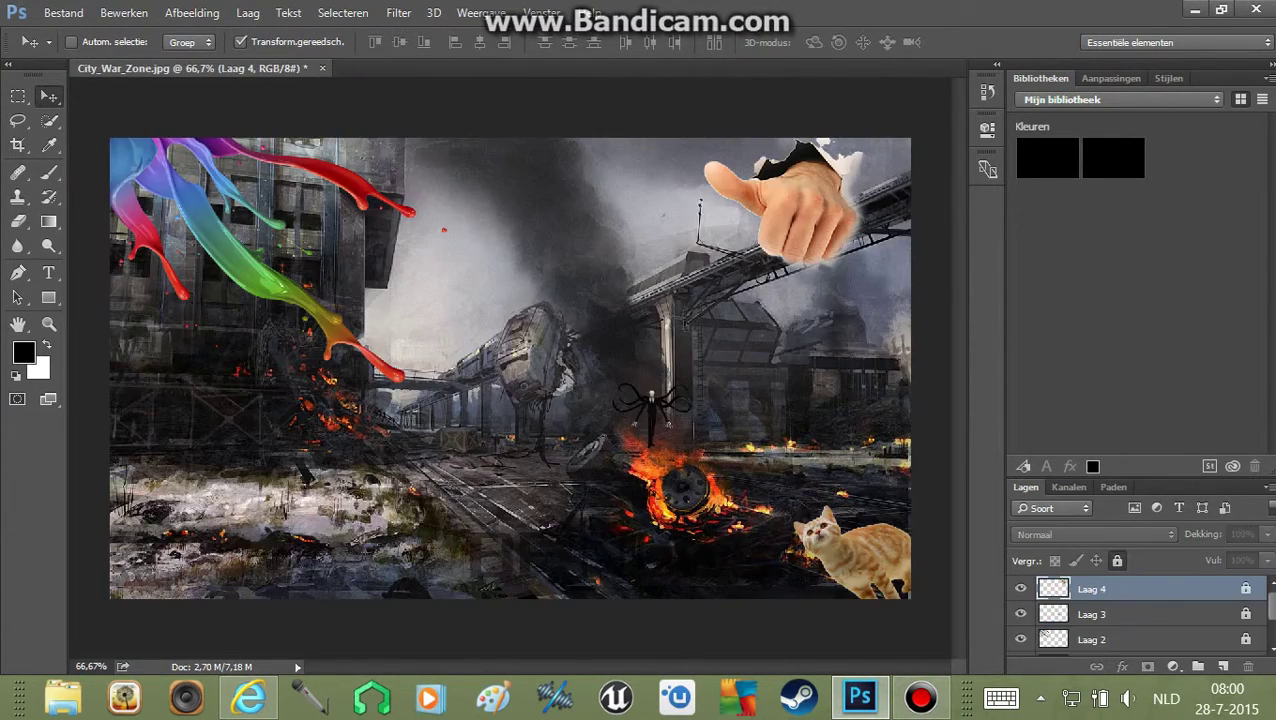
{"action": "left_click", "coordinate": [63, 12]}
{"action": "left_click", "coordinate": [110, 37]}
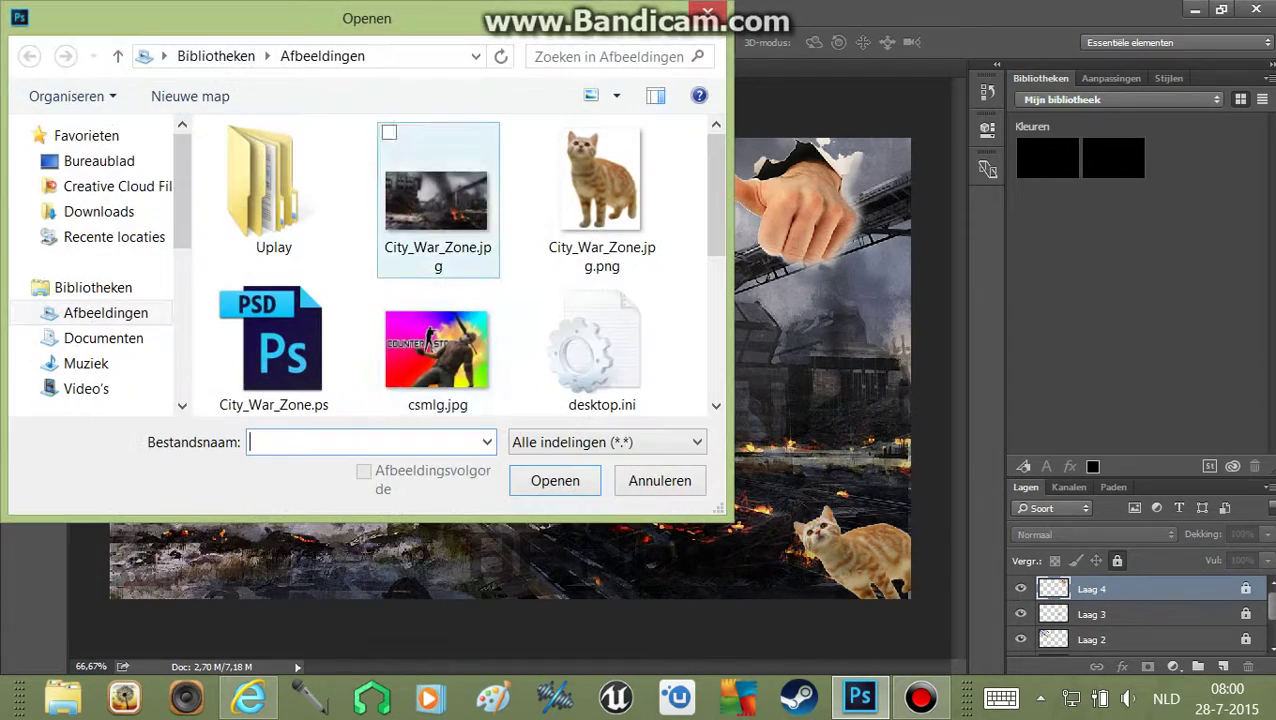
{"action": "scroll", "coordinate": [450, 270], "scroll_direction": "down", "scroll_amount": 2}
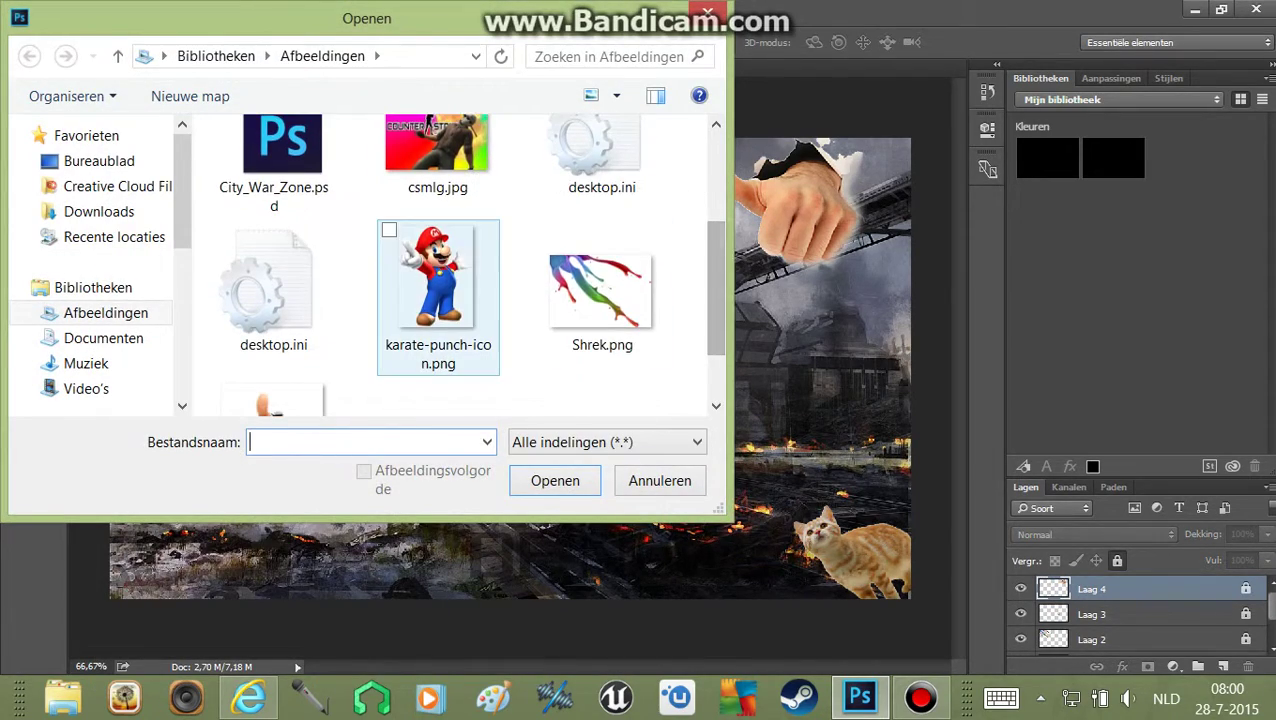
{"action": "left_click", "coordinate": [438, 285]}
{"action": "key", "text": "Return"}
{"action": "mouse_move", "coordinate": [500, 350]}
{"action": "left_mouse_down"}
{"action": "mouse_move", "coordinate": [300, 80]}
{"action": "mouse_move", "coordinate": [432, 360]}
{"action": "mouse_move", "coordinate": [496, 425]}
{"action": "mouse_move", "coordinate": [539, 362]}
{"action": "mouse_move", "coordinate": [425, 438]}
{"action": "mouse_move", "coordinate": [520, 480]}
{"action": "mouse_move", "coordinate": [416, 580]}
{"action": "left_mouse_up"}
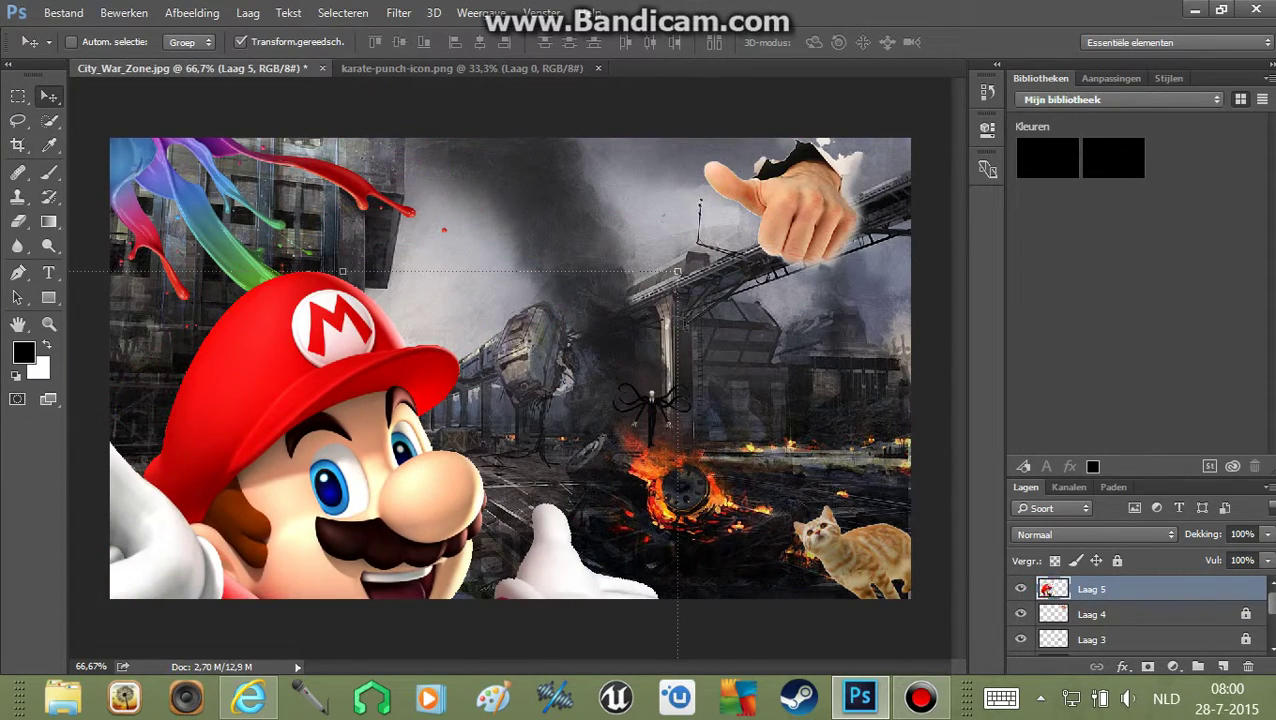
- Scale Mario down to about 20% and move him into the bottom-left corner
{"action": "key", "text": "ctrl+t"}
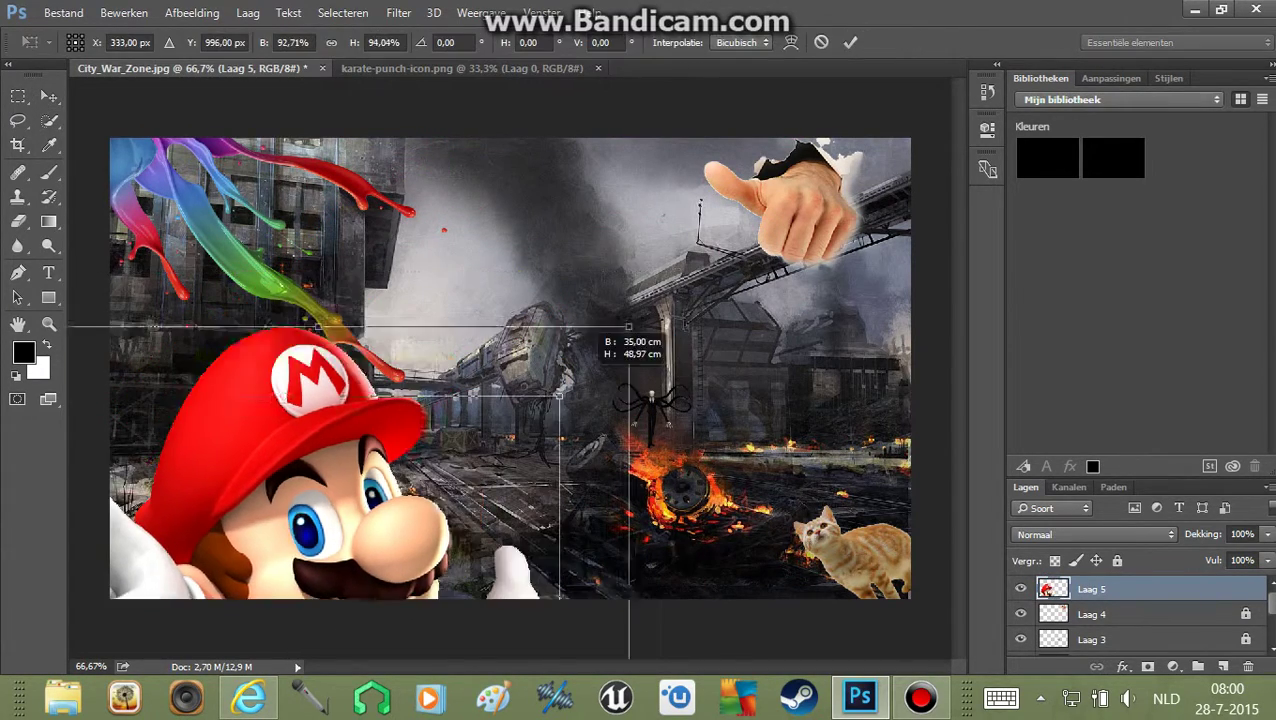
{"action": "left_click_drag", "start_coordinate": [677, 270], "coordinate": [820, 204]}
{"action": "left_click_drag", "start_coordinate": [710, 250], "coordinate": [700, 205]}
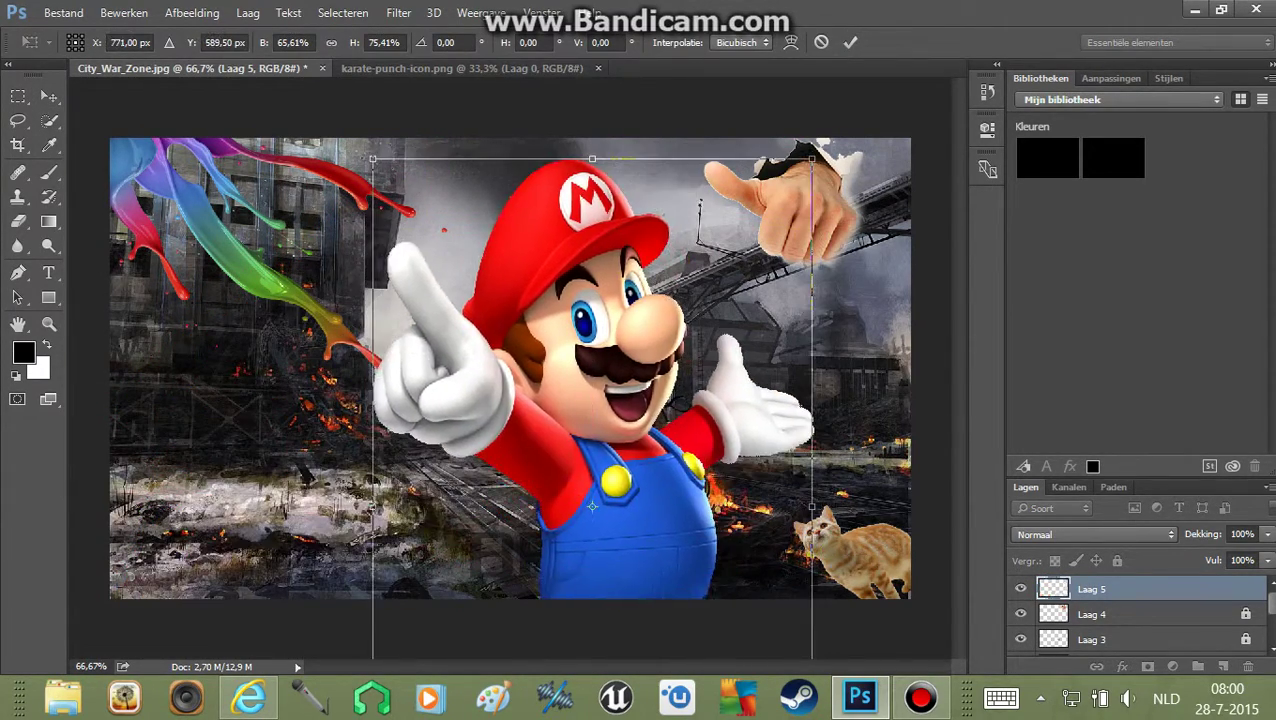
{"action": "left_click_drag", "start_coordinate": [812, 159], "coordinate": [720, 478]}
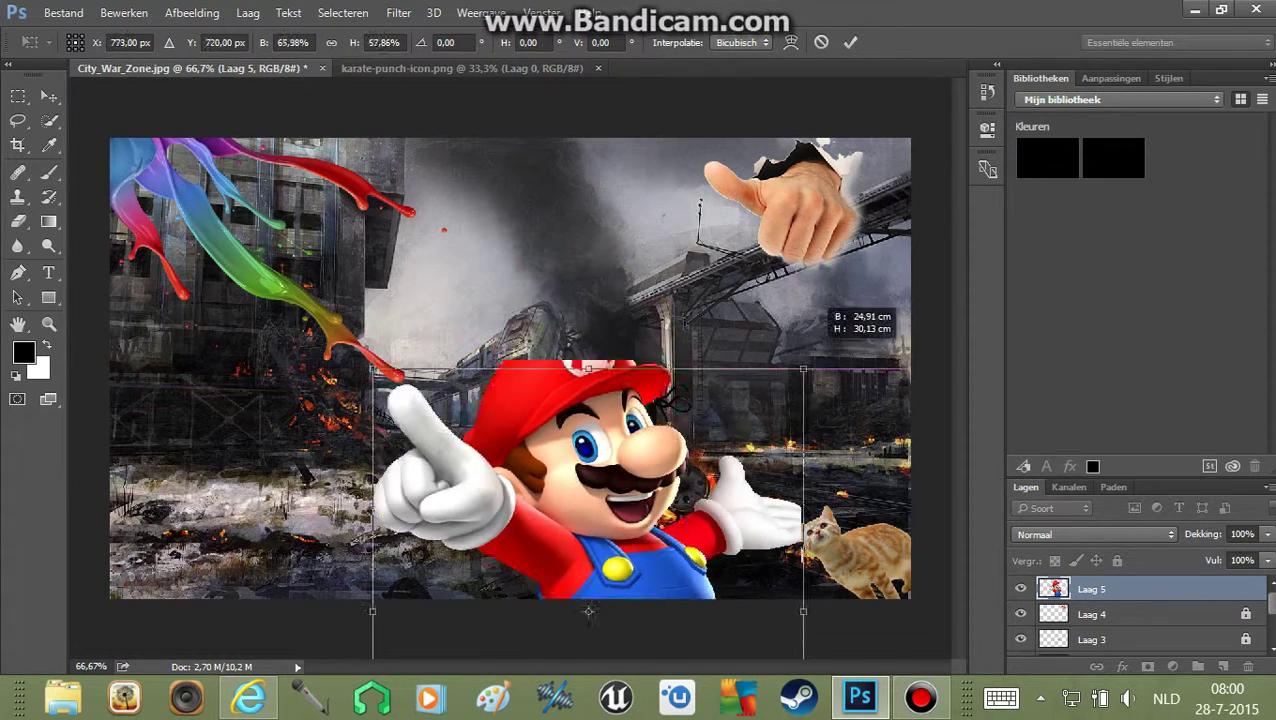
{"action": "left_click_drag", "start_coordinate": [545, 540], "coordinate": [360, 265]}
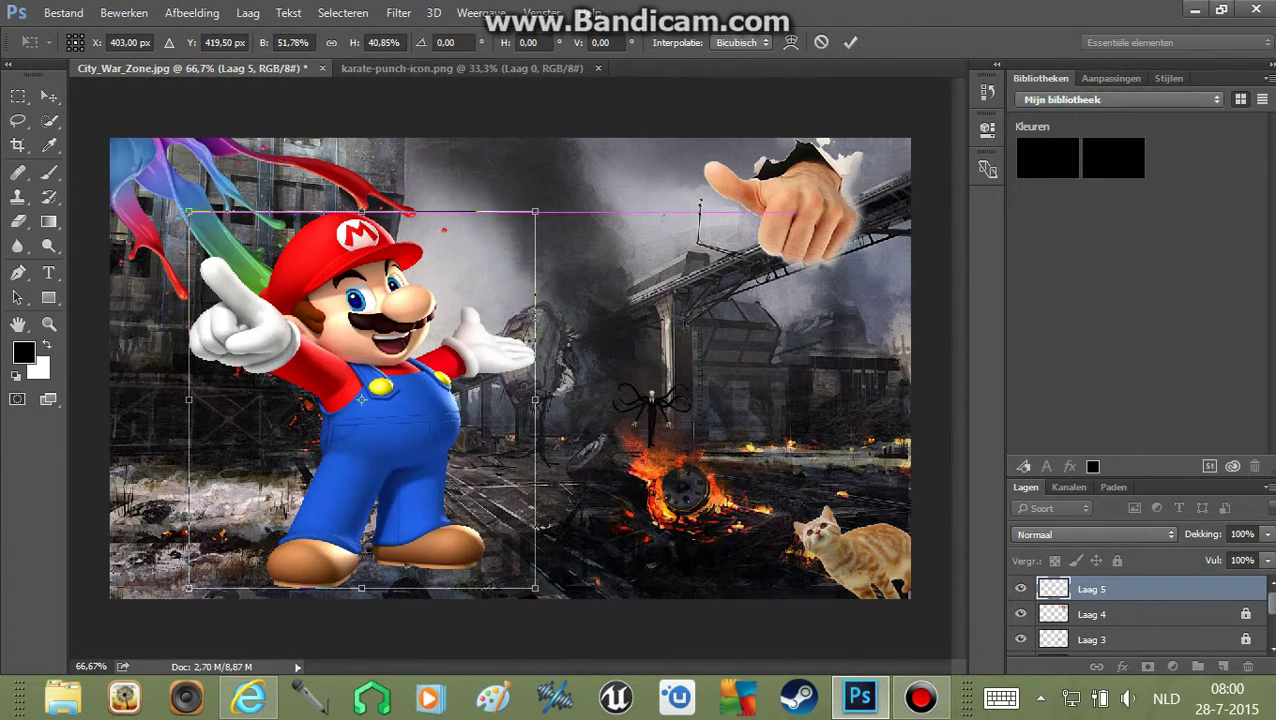
{"action": "left_click_drag", "start_coordinate": [535, 211], "coordinate": [328, 405]}
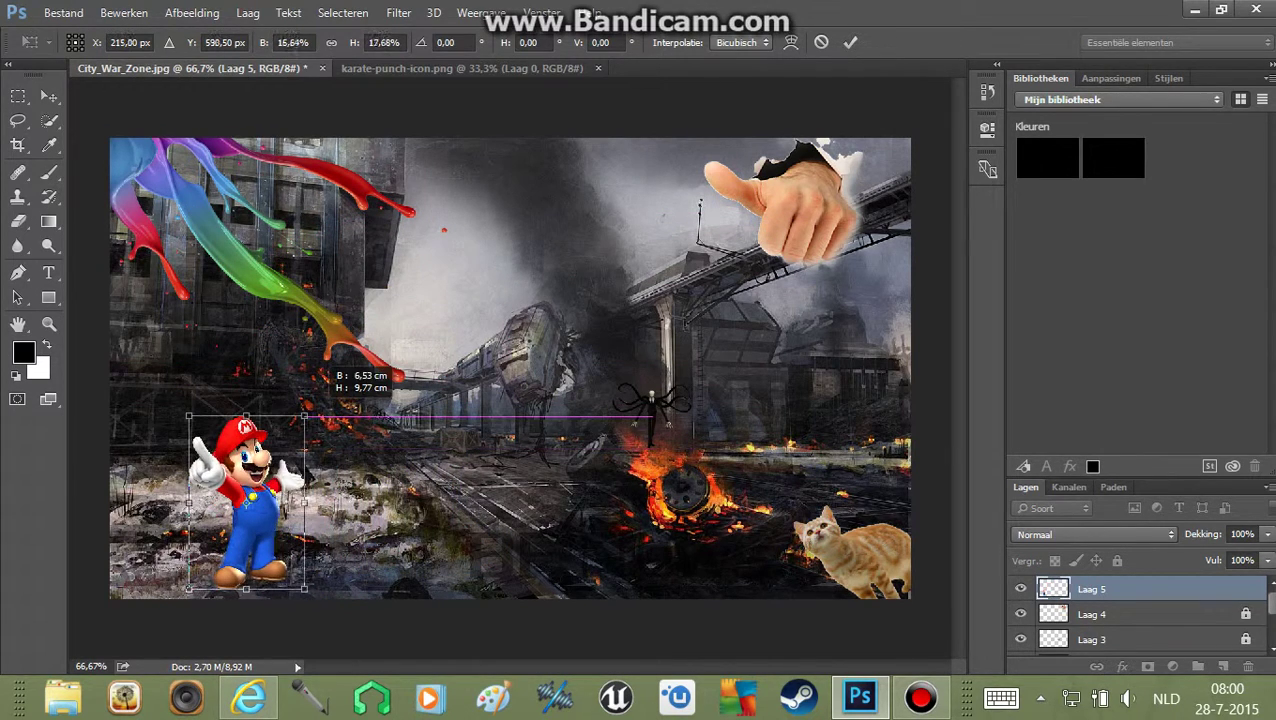
{"action": "left_click_drag", "start_coordinate": [328, 405], "coordinate": [308, 416]}
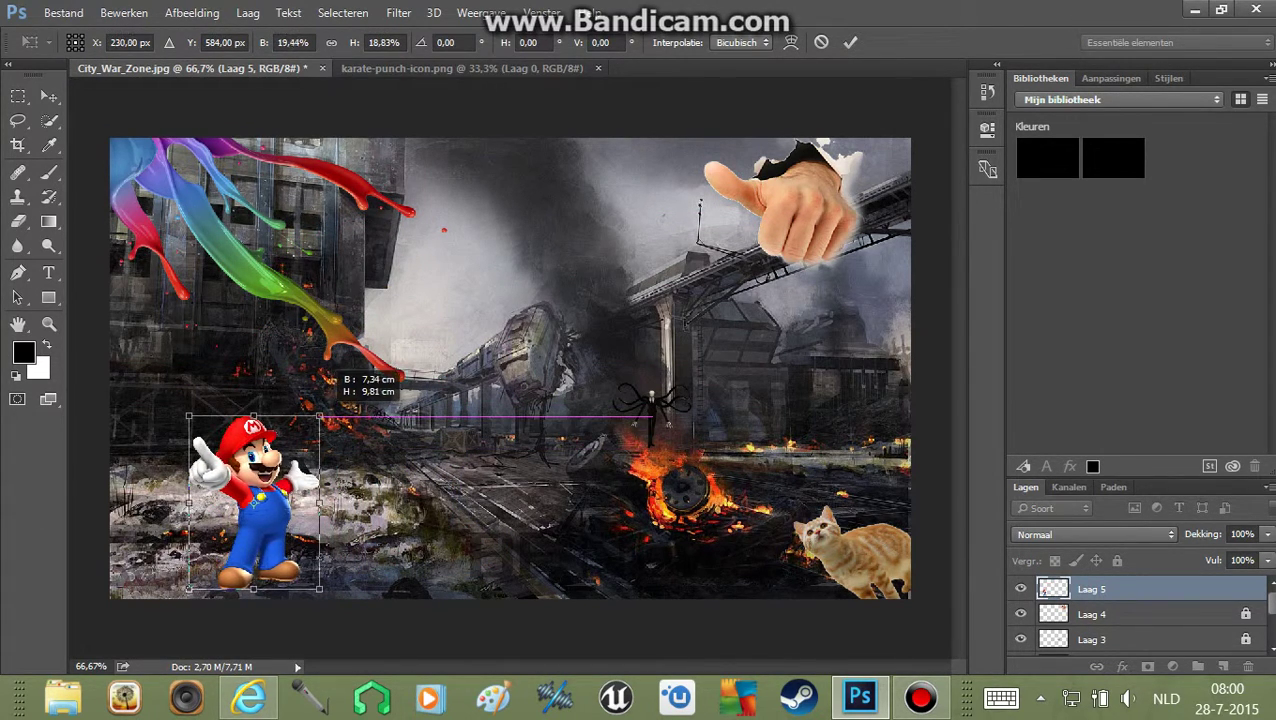
{"action": "left_click_drag", "start_coordinate": [290, 498], "coordinate": [191, 520]}
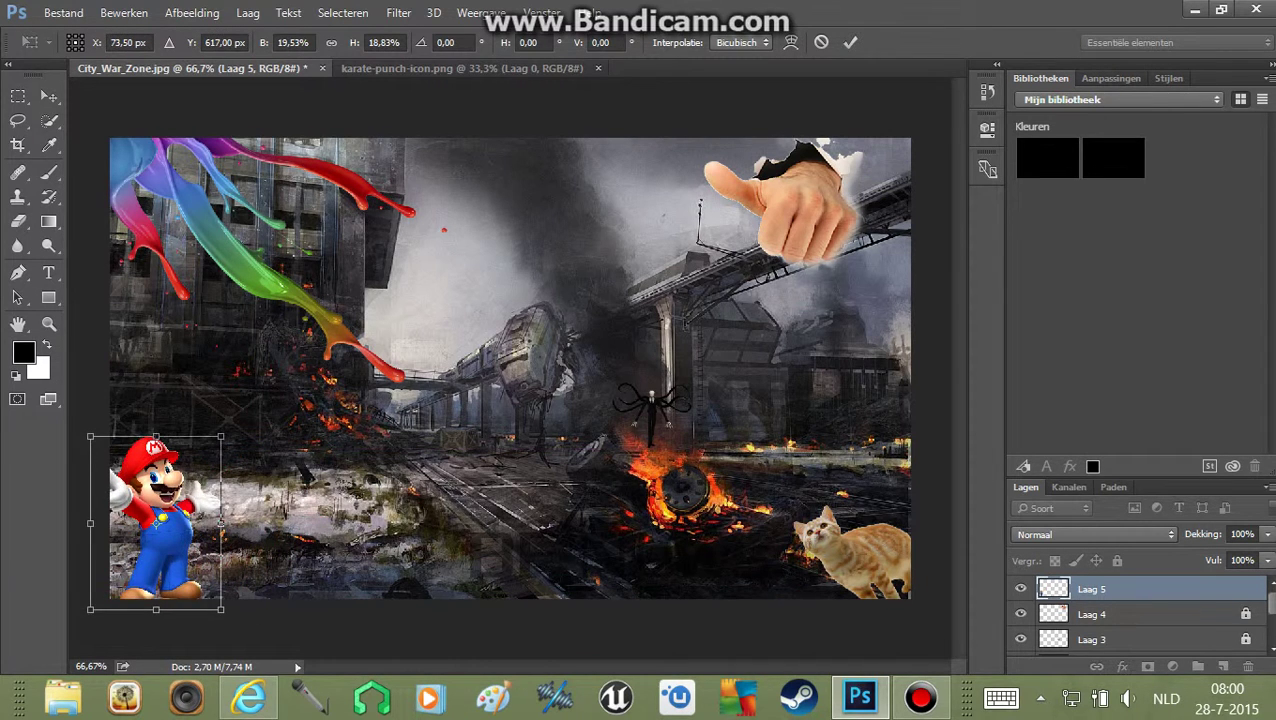
- Tilt Mario about 38° clockwise, apply the transform and lock Laag 5
{"action": "left_click_drag", "start_coordinate": [290, 455], "coordinate": [318, 556]}
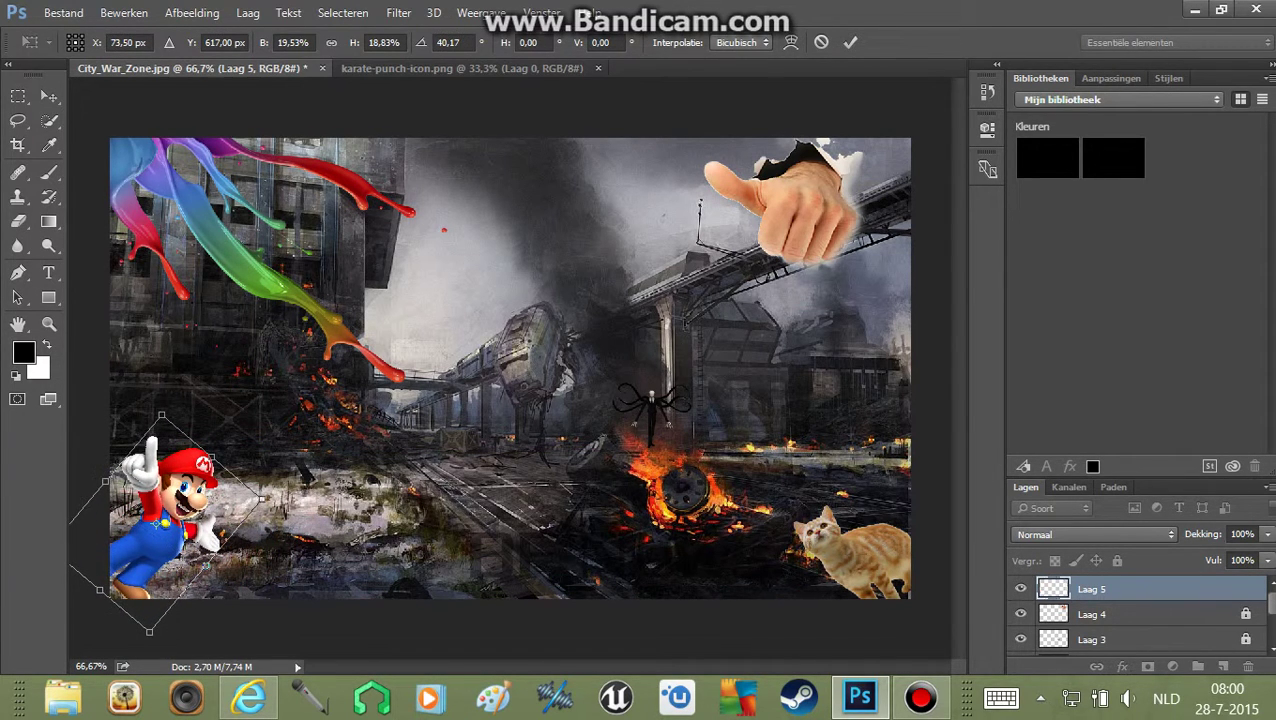
{"action": "left_click_drag", "start_coordinate": [260, 498], "coordinate": [273, 493]}
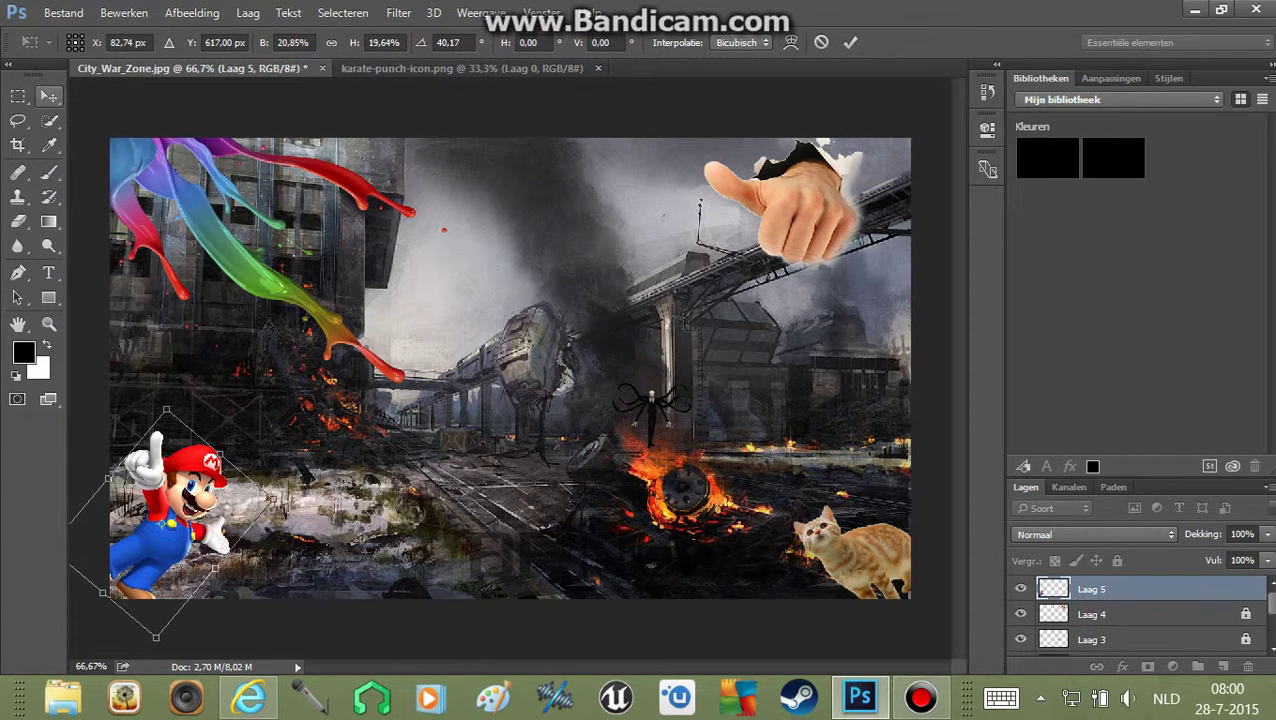
{"action": "key", "text": "v"}
{"action": "key", "text": "Return"}
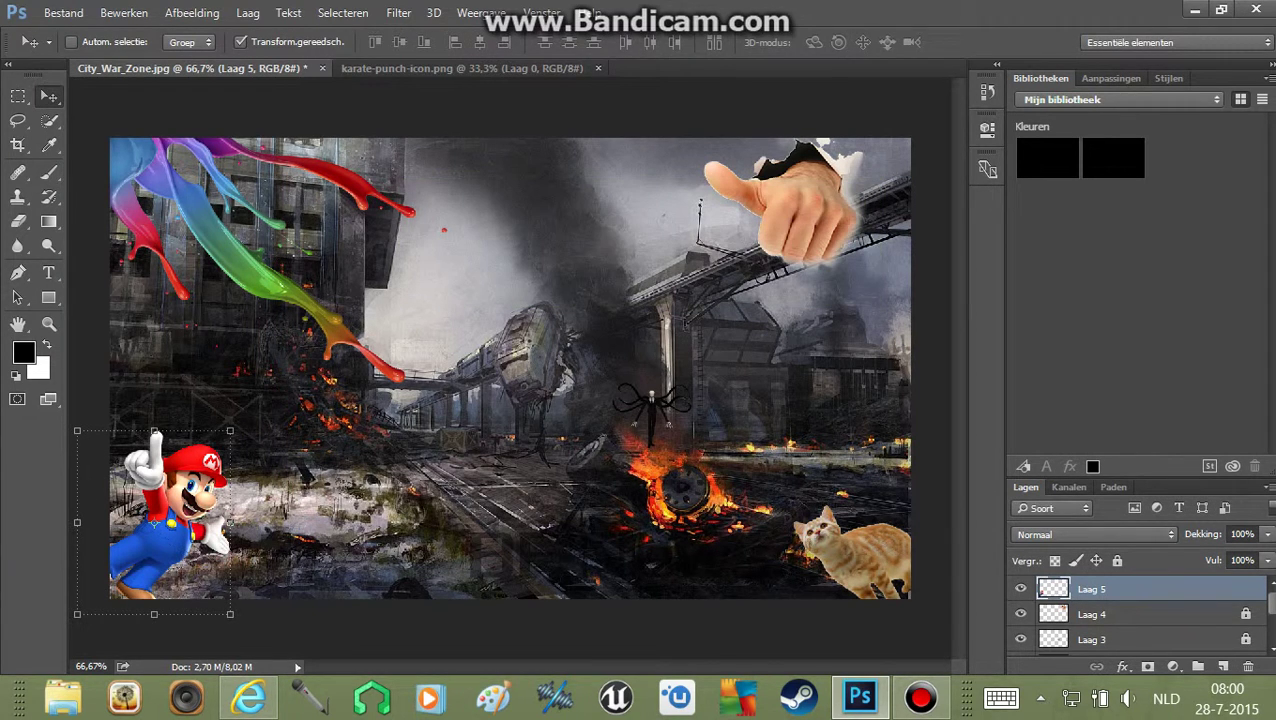
{"action": "key", "text": "ctrl+slash"}
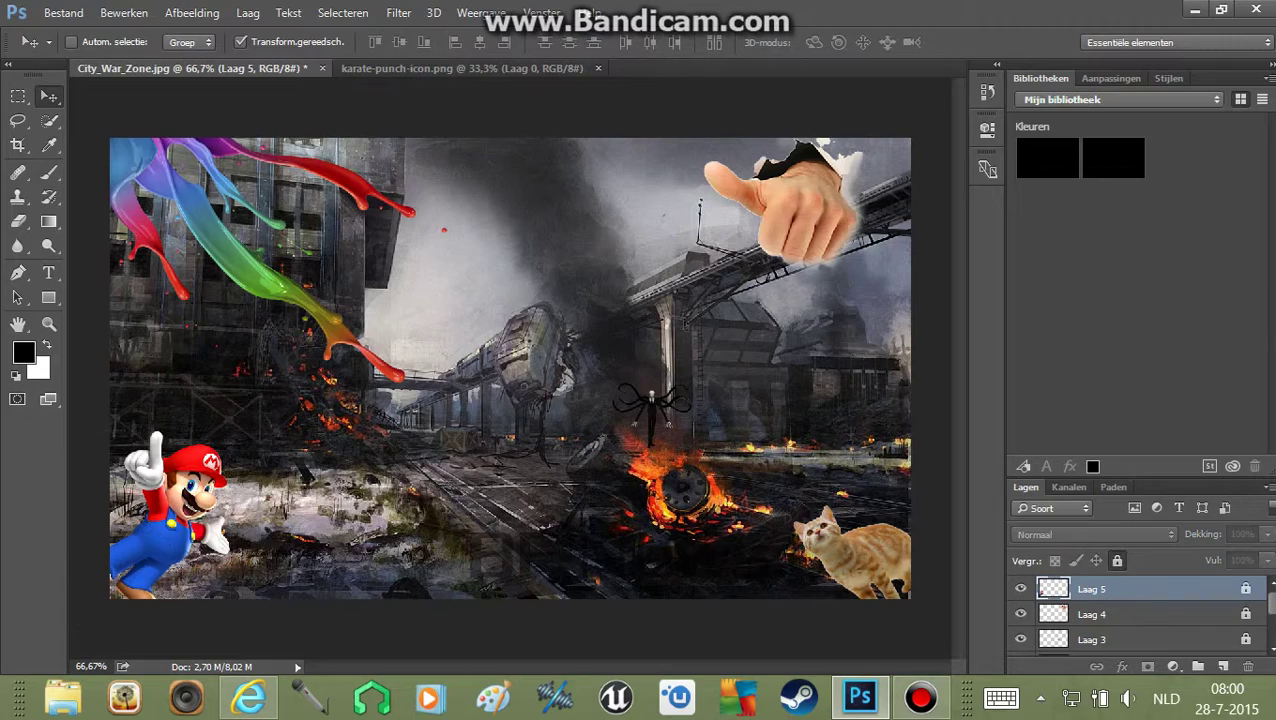
- Find and preview the AWESOME FACE image in the browser's image results
{"action": "left_click", "coordinate": [249, 697]}
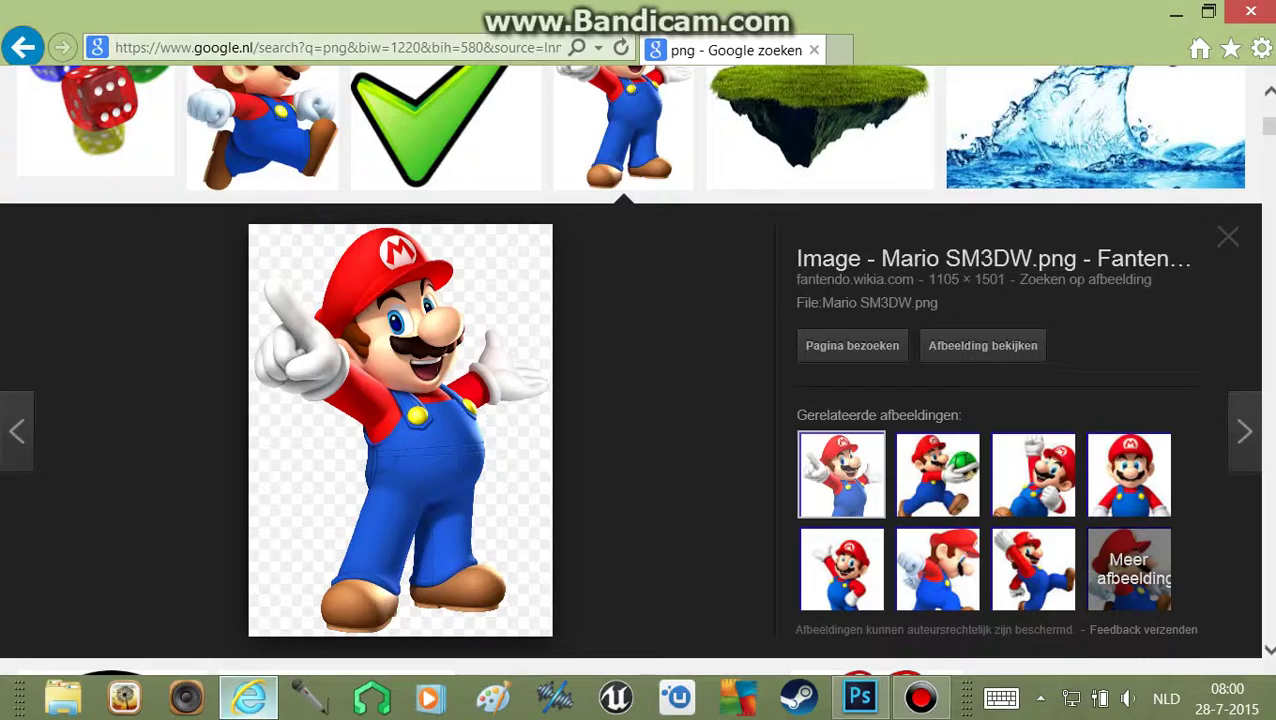
{"action": "scroll", "coordinate": [110, 490], "scroll_direction": "up", "scroll_amount": 4}
{"action": "scroll", "coordinate": [110, 490], "scroll_direction": "down", "scroll_amount": 5}
{"action": "scroll", "coordinate": [110, 490], "scroll_direction": "down", "scroll_amount": 2}
{"action": "left_click", "coordinate": [110, 490]}
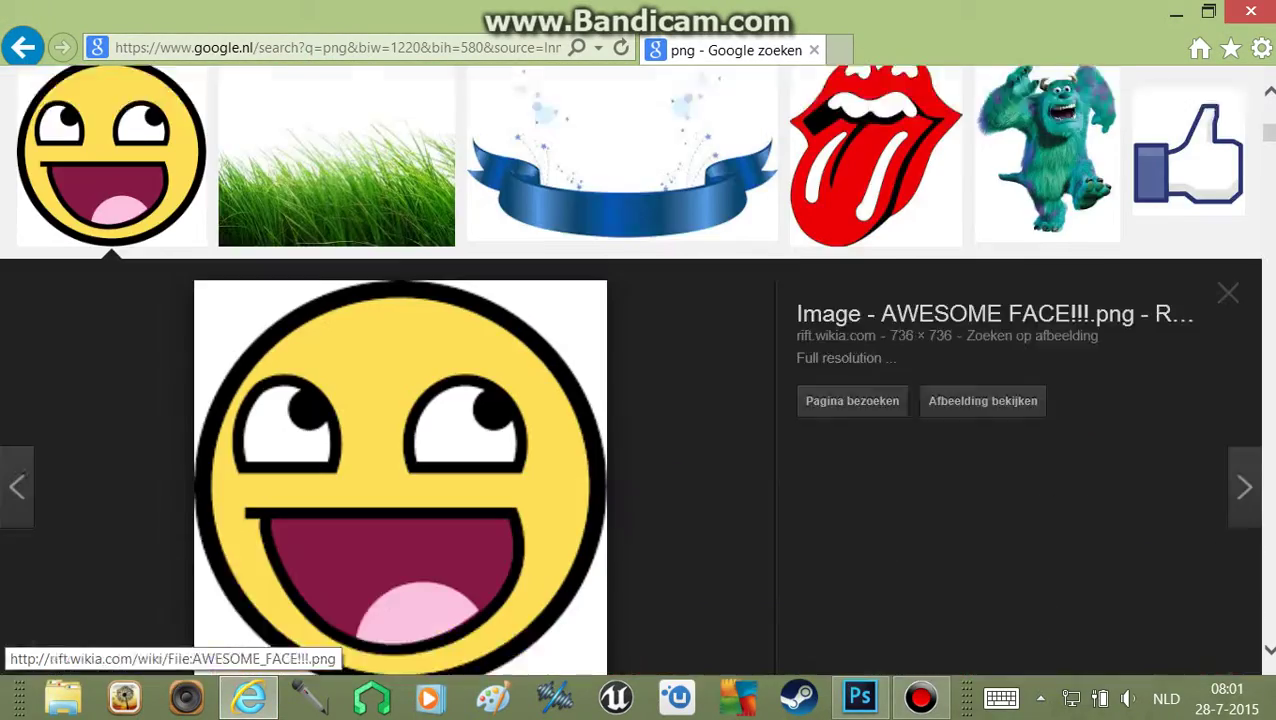
- Save the face image over the existing City_War_Zone.jpg.png file
{"action": "right_click", "coordinate": [146, 181]}
{"action": "left_click", "coordinate": [254, 336]}
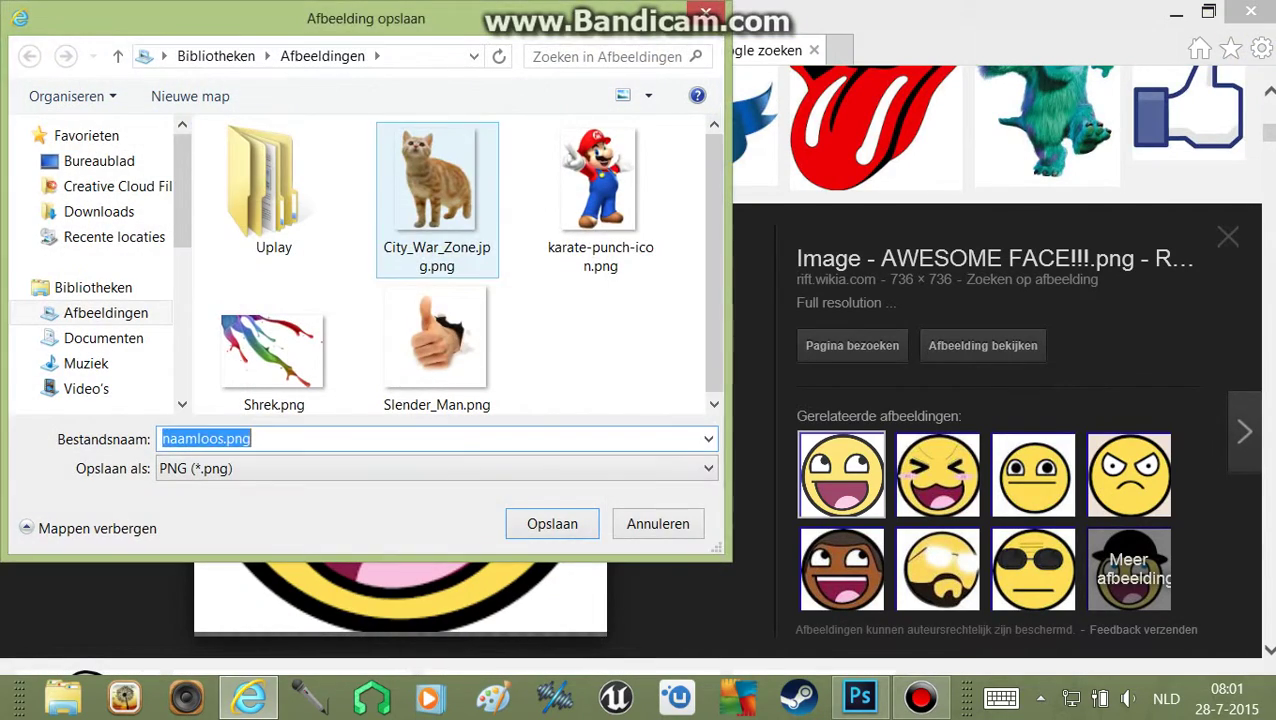
{"action": "double_click", "coordinate": [437, 185]}
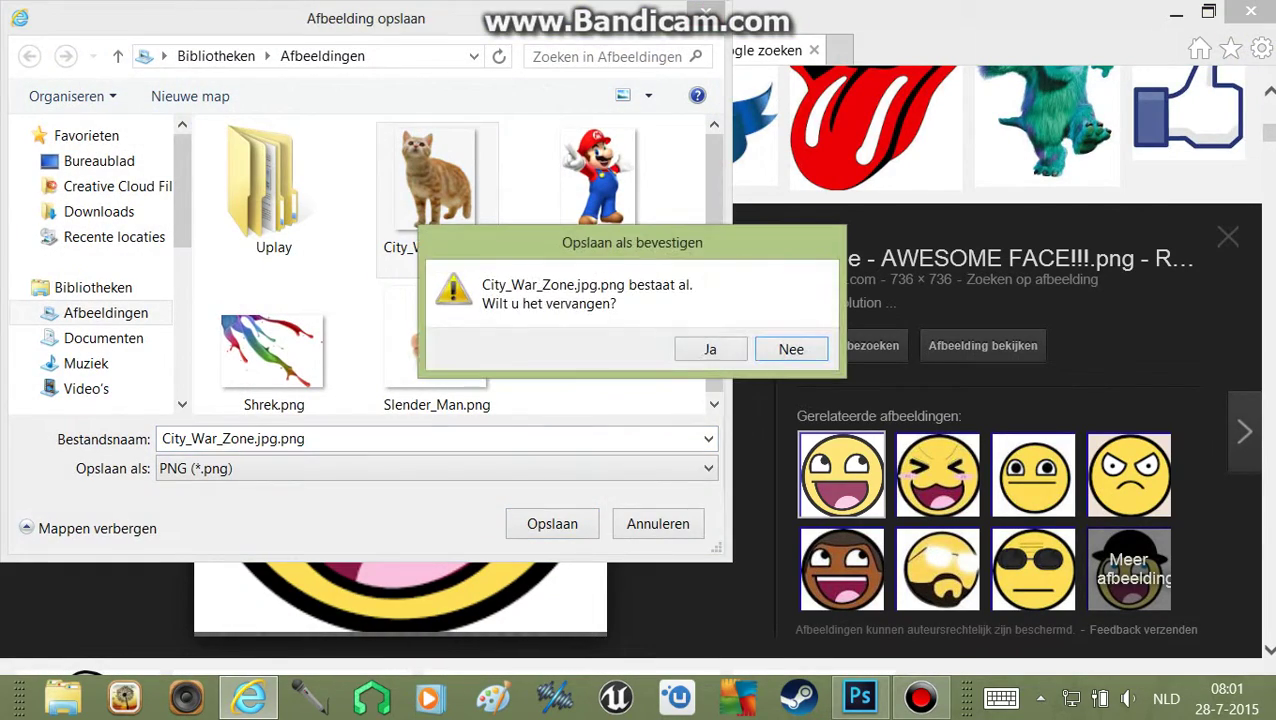
{"action": "left_click", "coordinate": [707, 347]}
{"action": "left_click", "coordinate": [860, 697]}
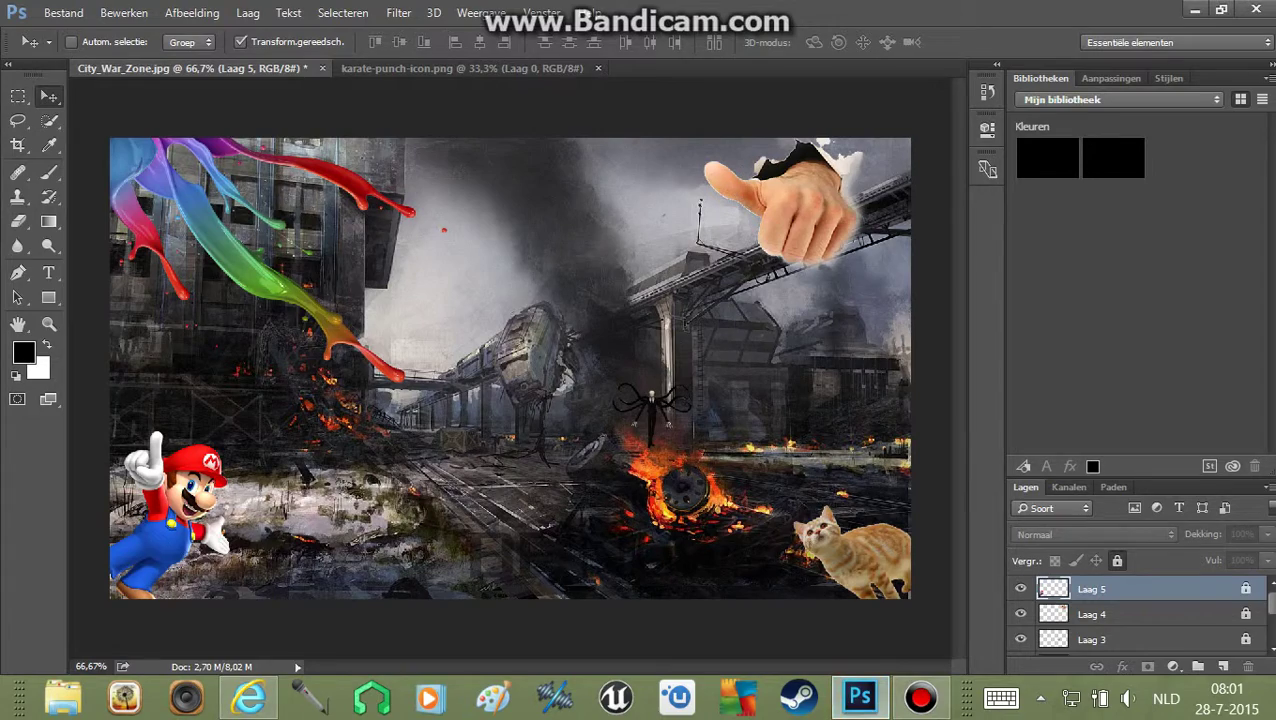
- Open the saved awesome-face PNG, drag it into the composite, then remove the white-boxed face
{"action": "left_click", "coordinate": [63, 13]}
{"action": "left_click", "coordinate": [100, 74]}
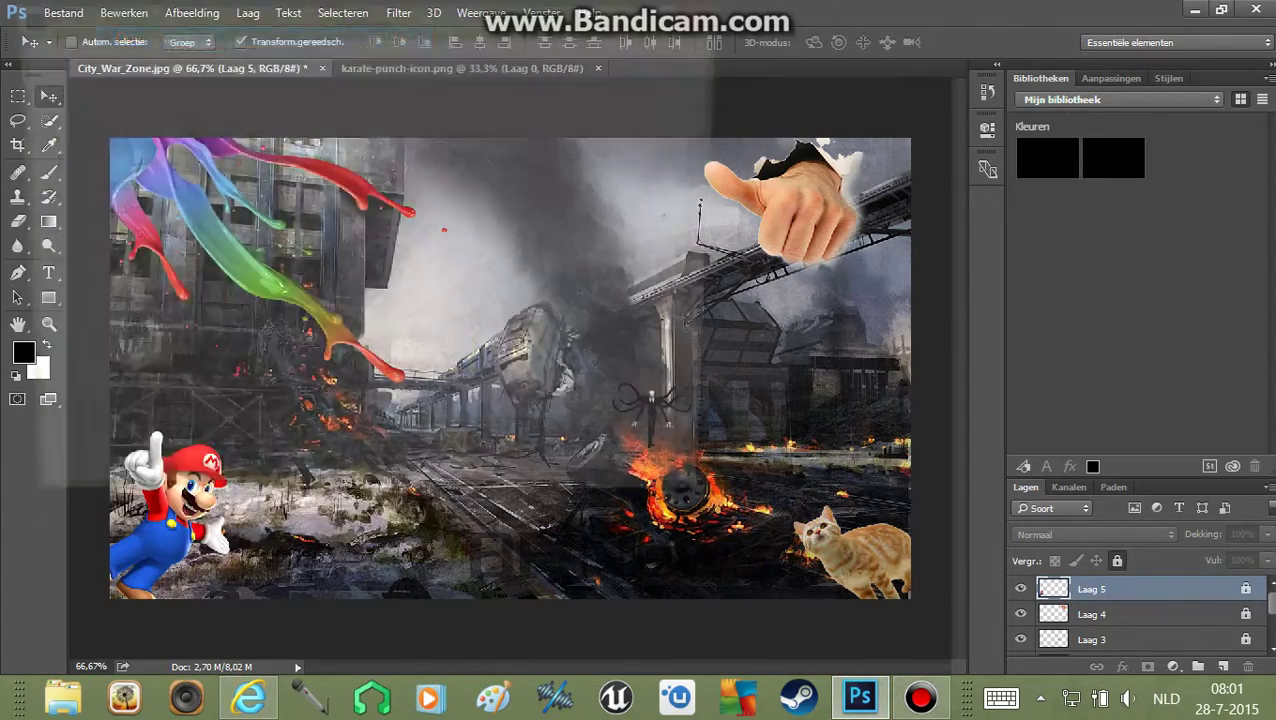
{"action": "double_click", "coordinate": [600, 185]}
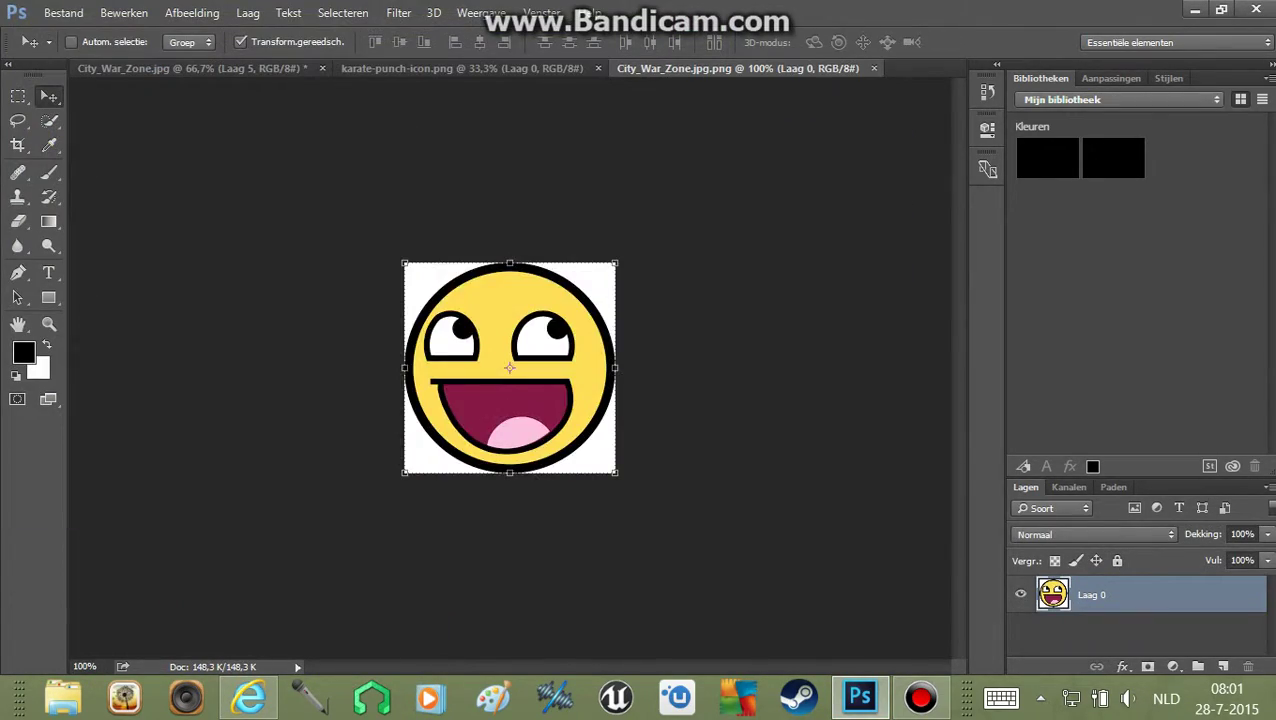
{"action": "left_click_drag", "start_coordinate": [592, 355], "coordinate": [322, 88]}
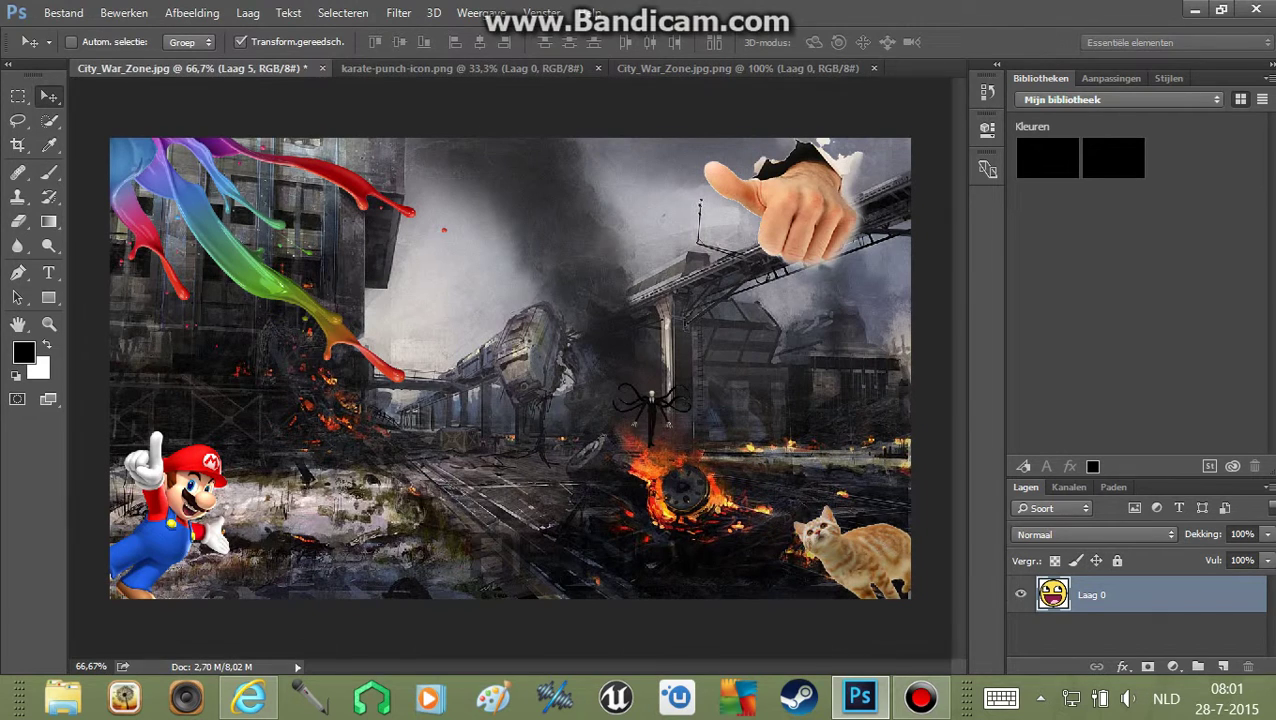
{"action": "left_click_drag", "start_coordinate": [190, 68], "coordinate": [375, 373]}
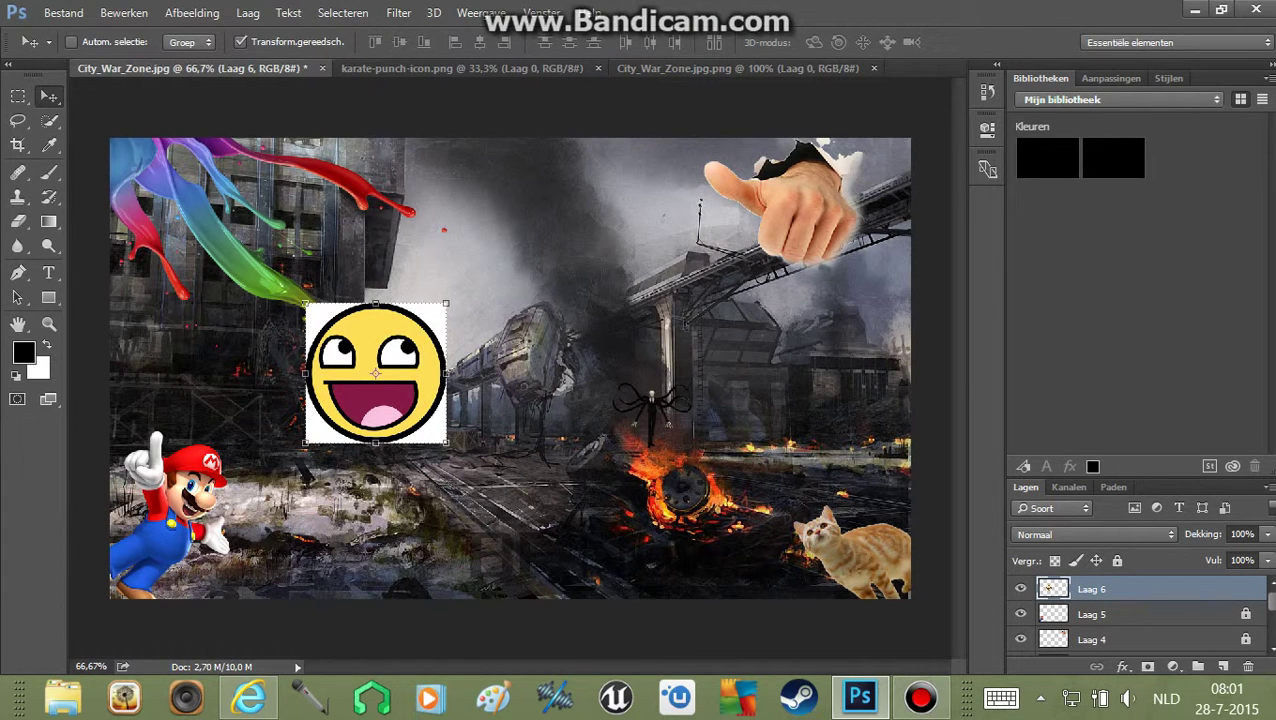
{"action": "key", "text": "Delete"}
- Close the image preview and search images for 'smiley png'
{"action": "left_click", "coordinate": [249, 697]}
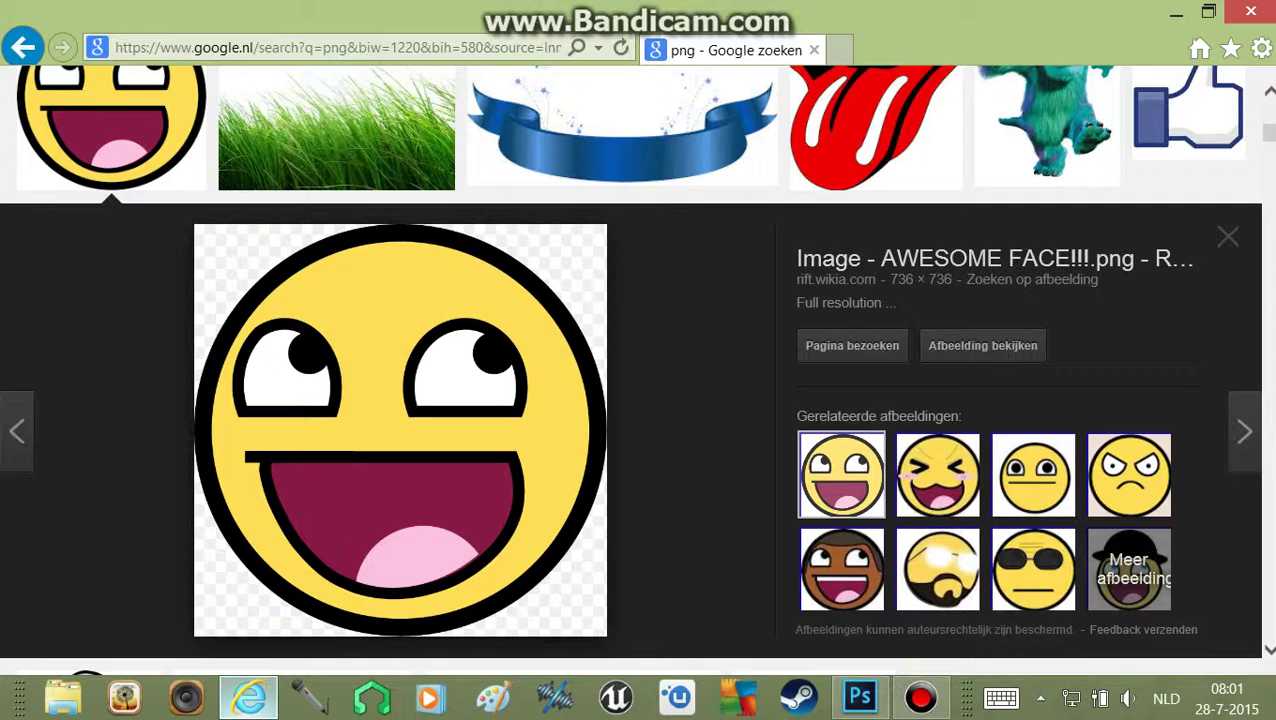
{"action": "left_click", "coordinate": [1033, 474]}
{"action": "left_click", "coordinate": [22, 47]}
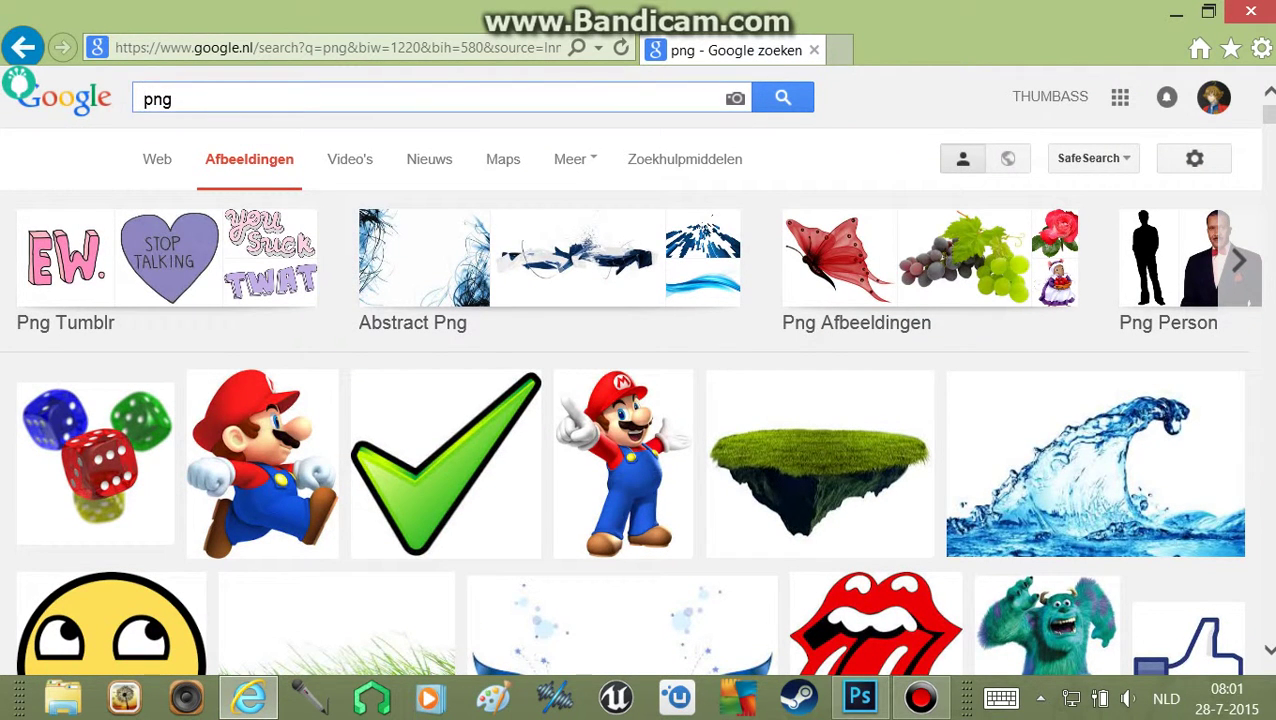
{"action": "type", "text": "smiley"}
{"action": "key", "text": "Return"}
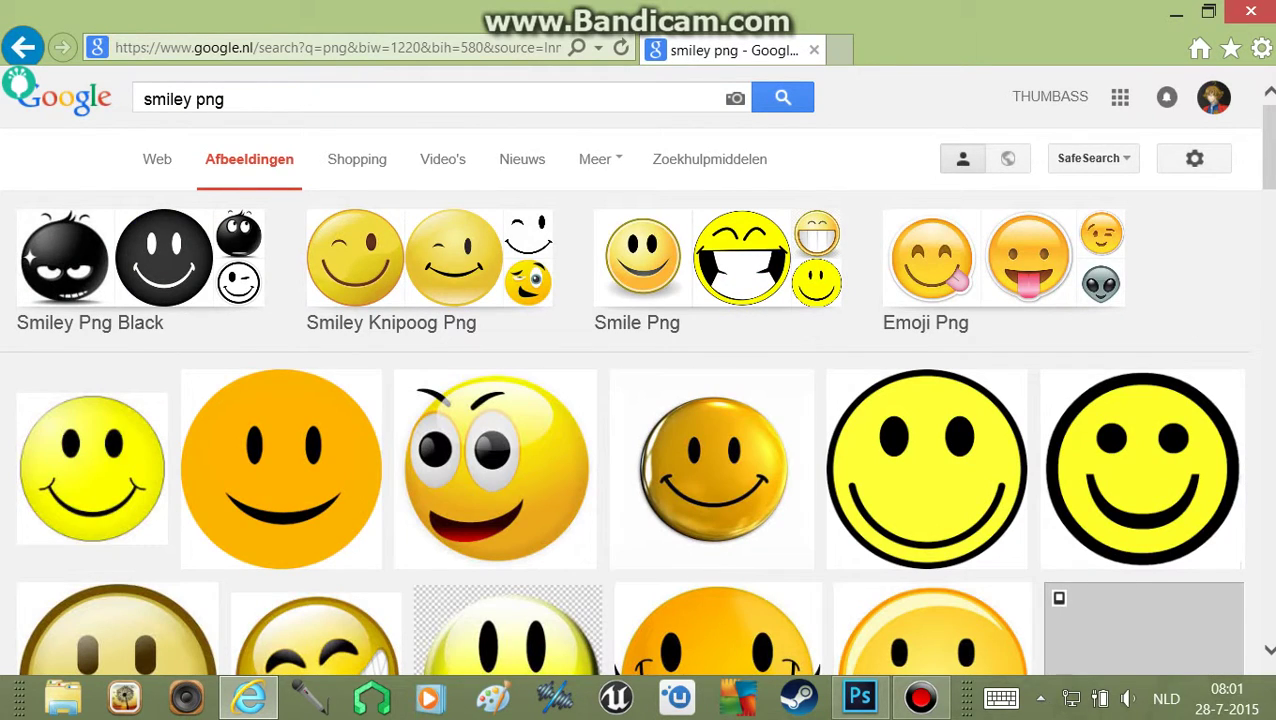
- Preview the yellow Wikipedia smiley and save it over City_War_Zone.jpg.png
{"action": "scroll", "coordinate": [280, 300], "scroll_direction": "down", "scroll_amount": 2}
{"action": "left_click", "coordinate": [281, 280]}
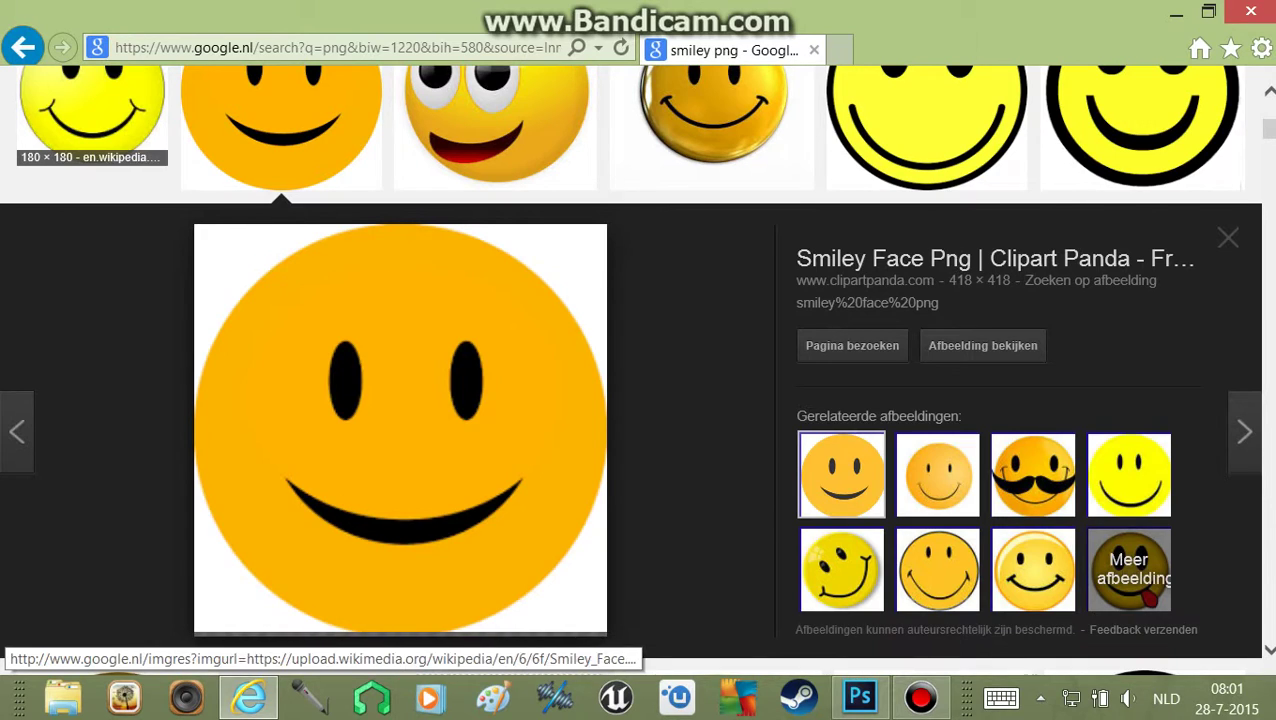
{"action": "left_click", "coordinate": [92, 110]}
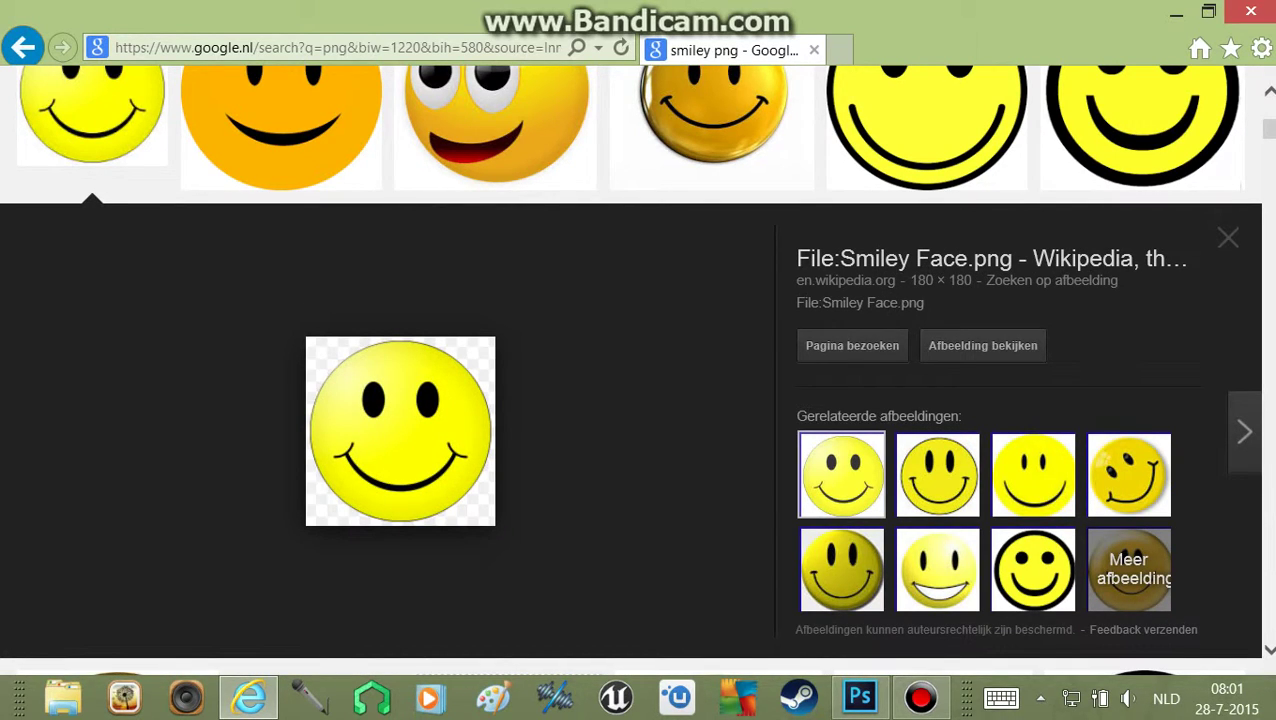
{"action": "right_click", "coordinate": [428, 390]}
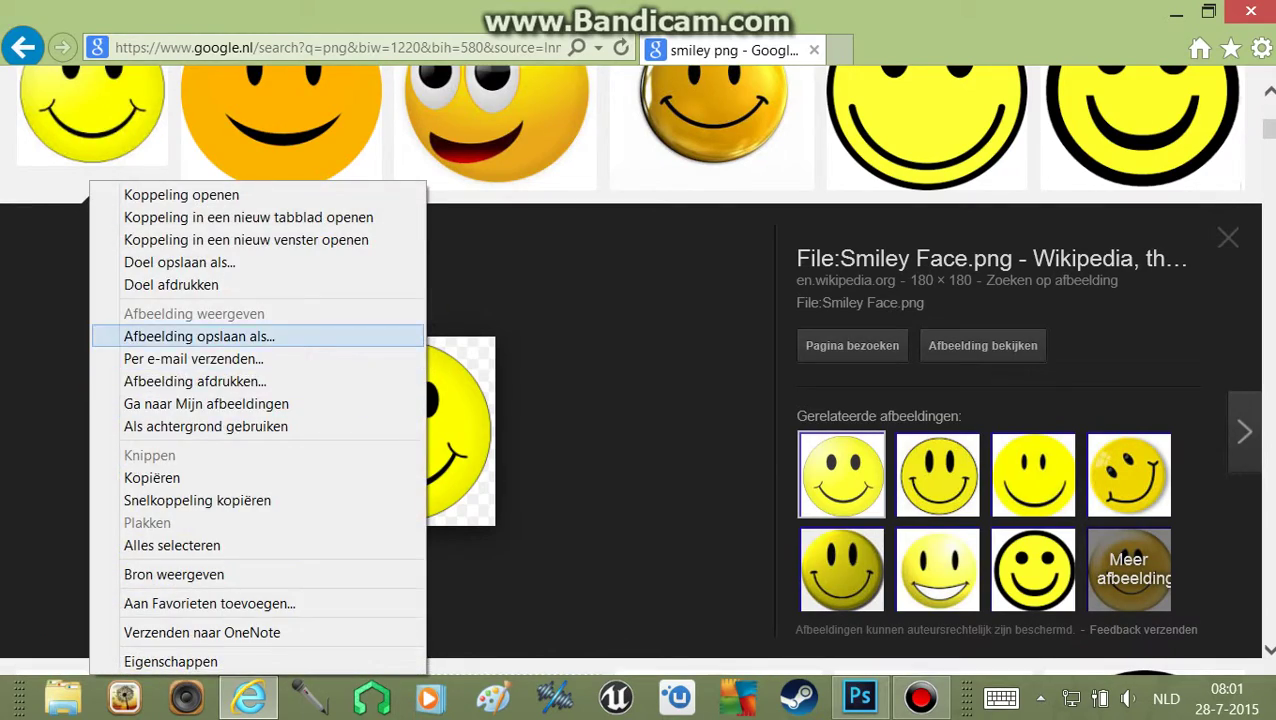
{"action": "left_click", "coordinate": [199, 336]}
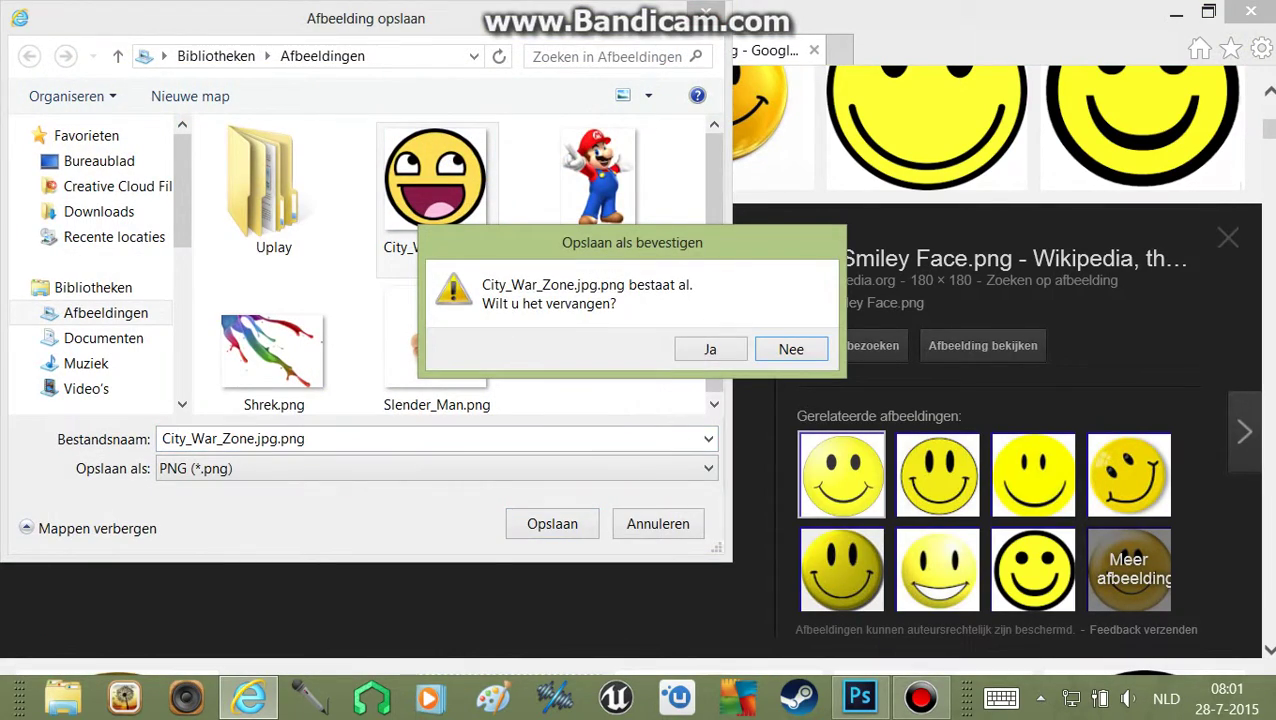
{"action": "left_click", "coordinate": [710, 349]}
- Close the karate-punch-icon and old City_War_Zone.jpg.png tabs and open the saved smiley PNG
{"action": "left_click", "coordinate": [860, 697]}
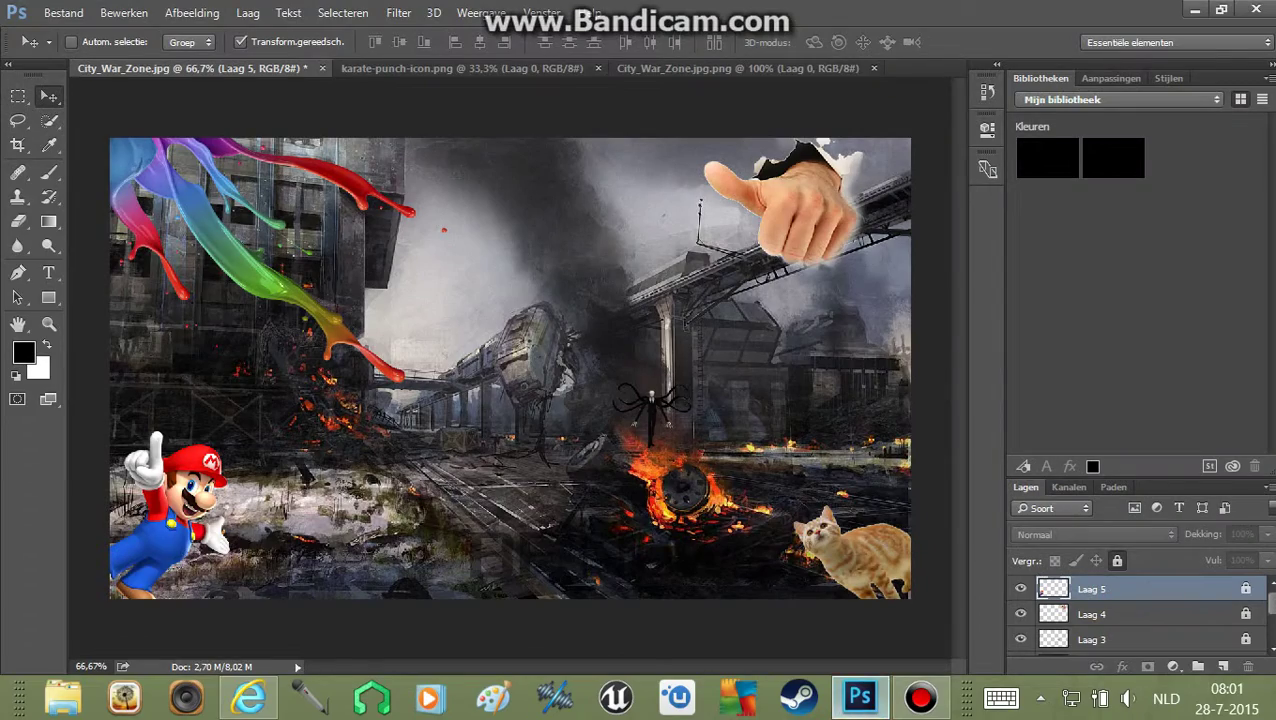
{"action": "left_click", "coordinate": [598, 68]}
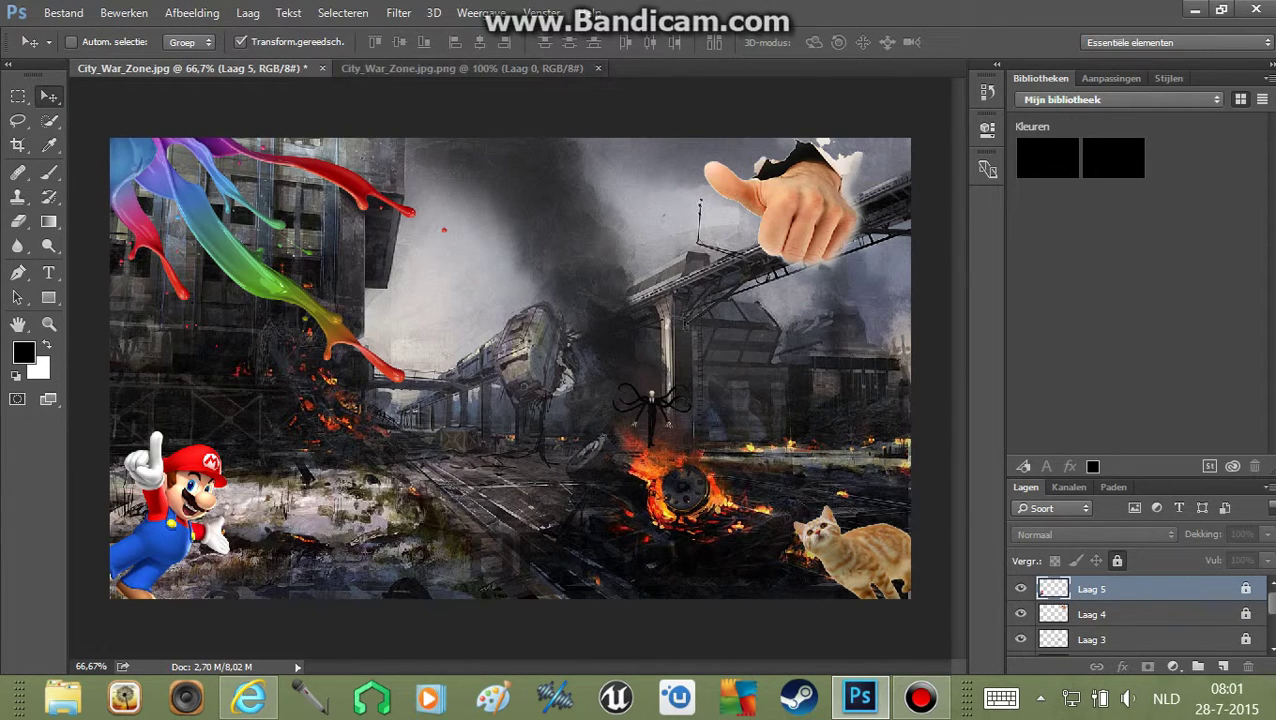
{"action": "left_click", "coordinate": [598, 68]}
{"action": "left_click", "coordinate": [63, 13]}
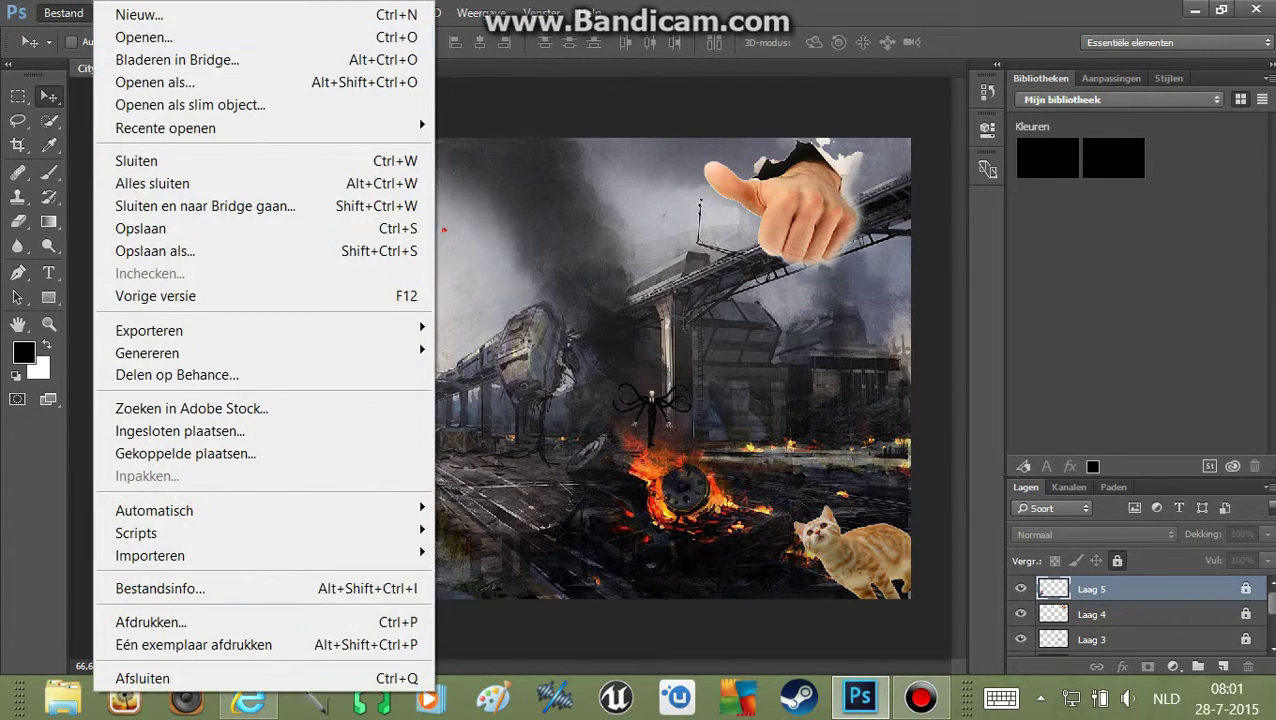
{"action": "left_click", "coordinate": [85, 37]}
{"action": "double_click", "coordinate": [600, 185]}
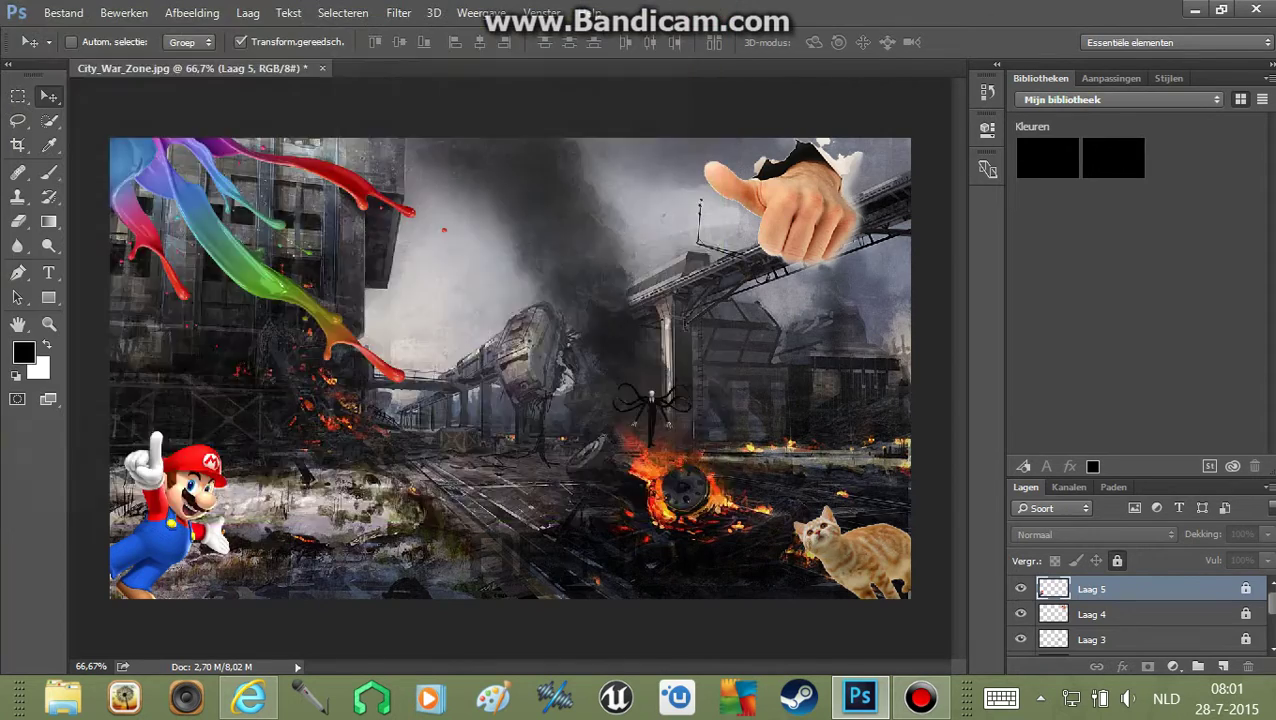
- Place the smiley over Mario's face, rotate it about 44°, apply and lock Laag 6
{"action": "mouse_move", "coordinate": [510, 368]}
{"action": "left_mouse_down"}
{"action": "mouse_move", "coordinate": [320, 66]}
{"action": "mouse_move", "coordinate": [400, 318]}
{"action": "left_mouse_up"}
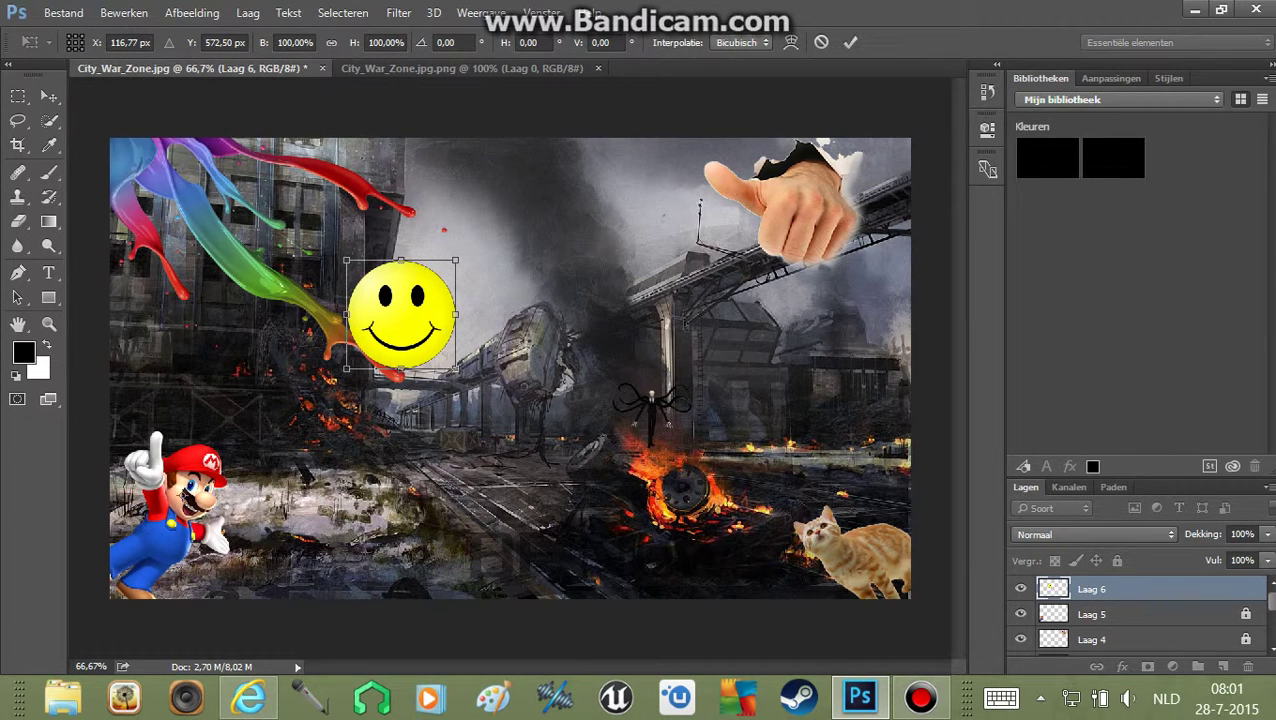
{"action": "mouse_move", "coordinate": [433, 280]}
{"action": "left_mouse_down"}
{"action": "mouse_move", "coordinate": [427, 318]}
{"action": "mouse_move", "coordinate": [243, 453]}
{"action": "left_mouse_up"}
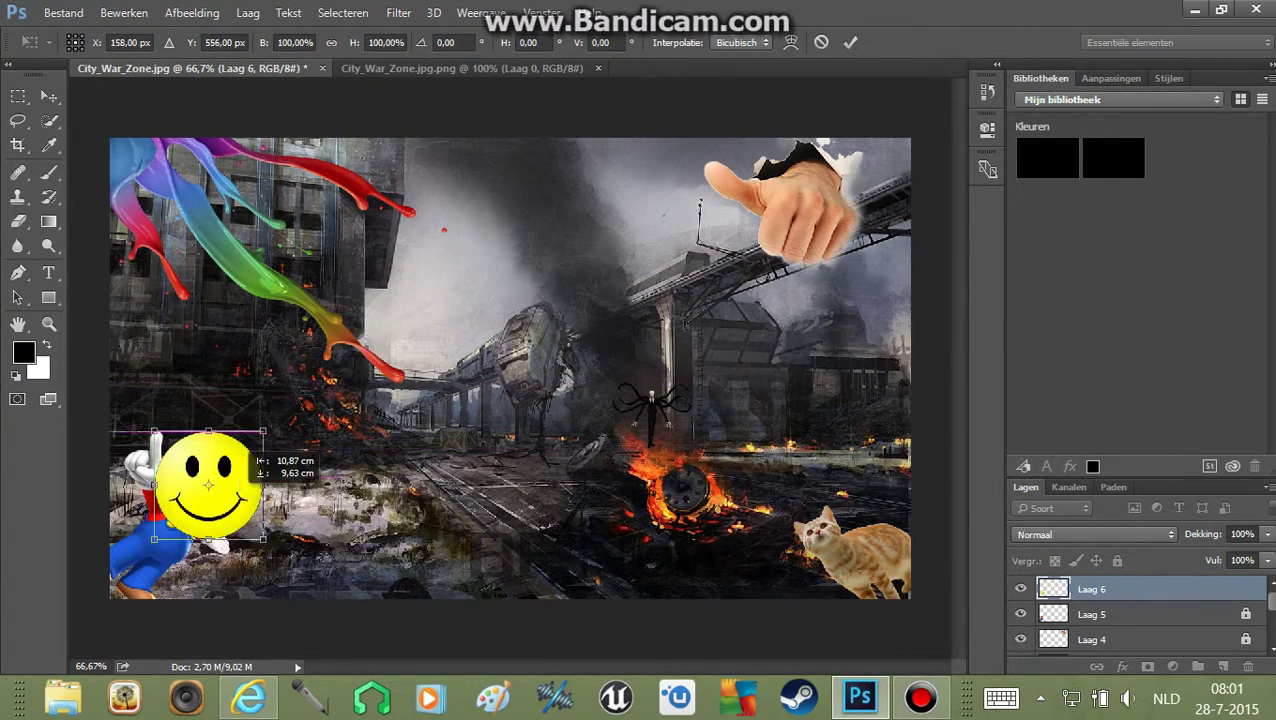
{"action": "left_click_drag", "start_coordinate": [330, 452], "coordinate": [362, 517]}
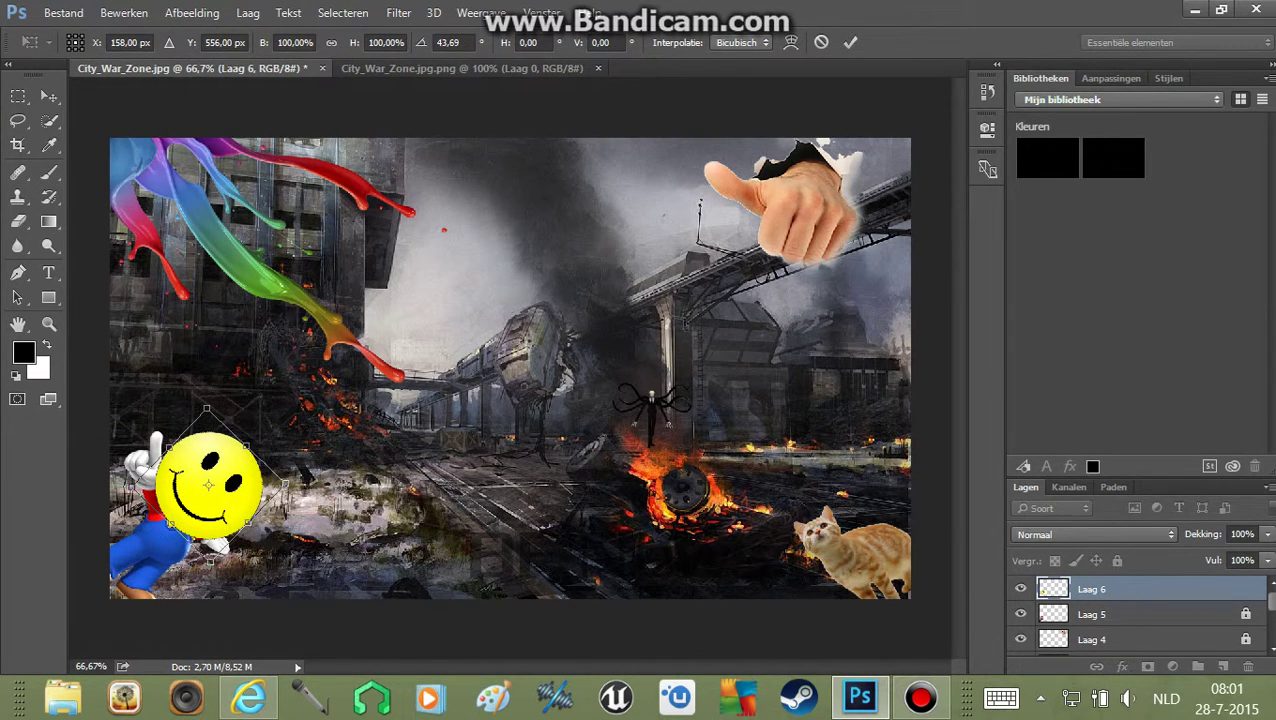
{"action": "key", "text": "v"}
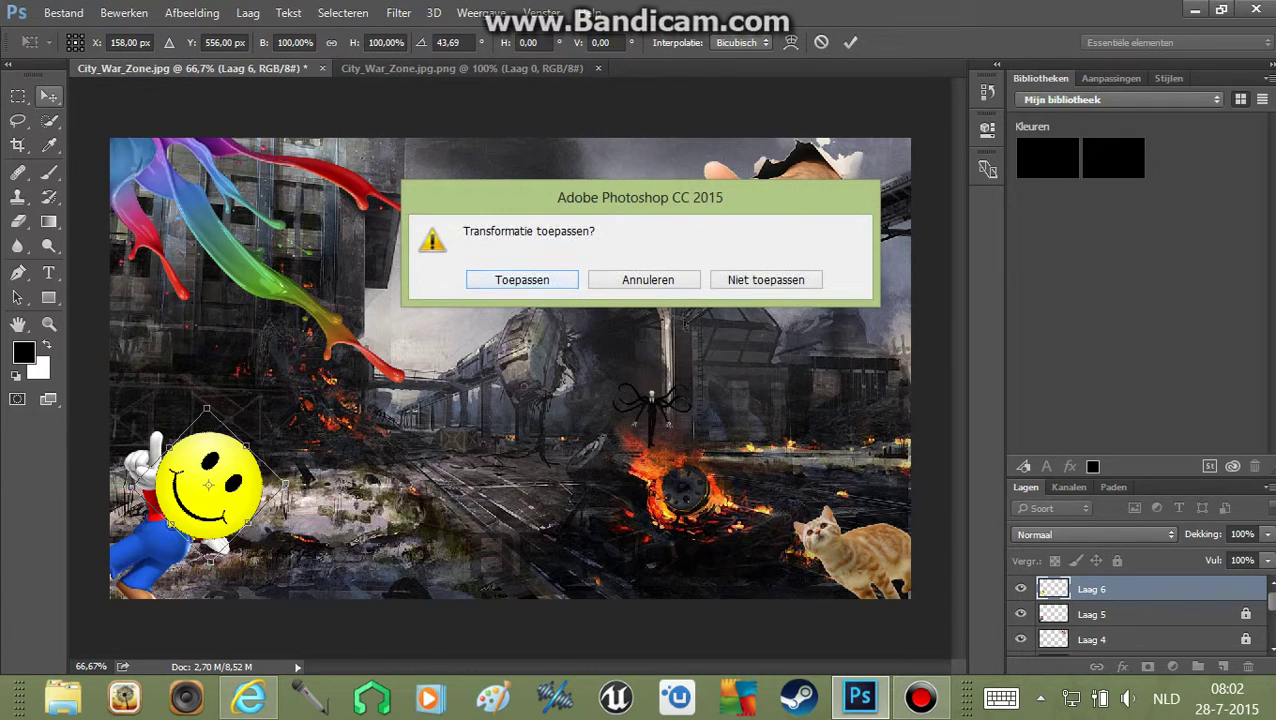
{"action": "key", "text": "Return"}
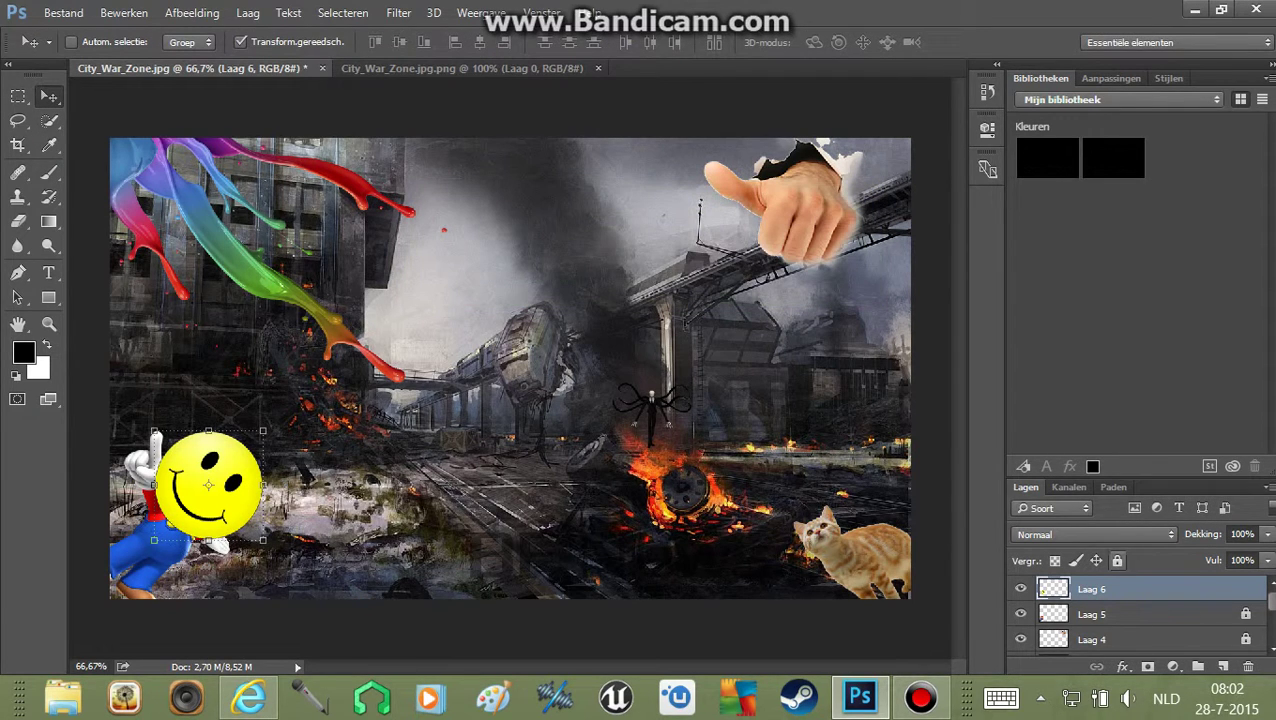
{"action": "left_click", "coordinate": [1117, 561]}
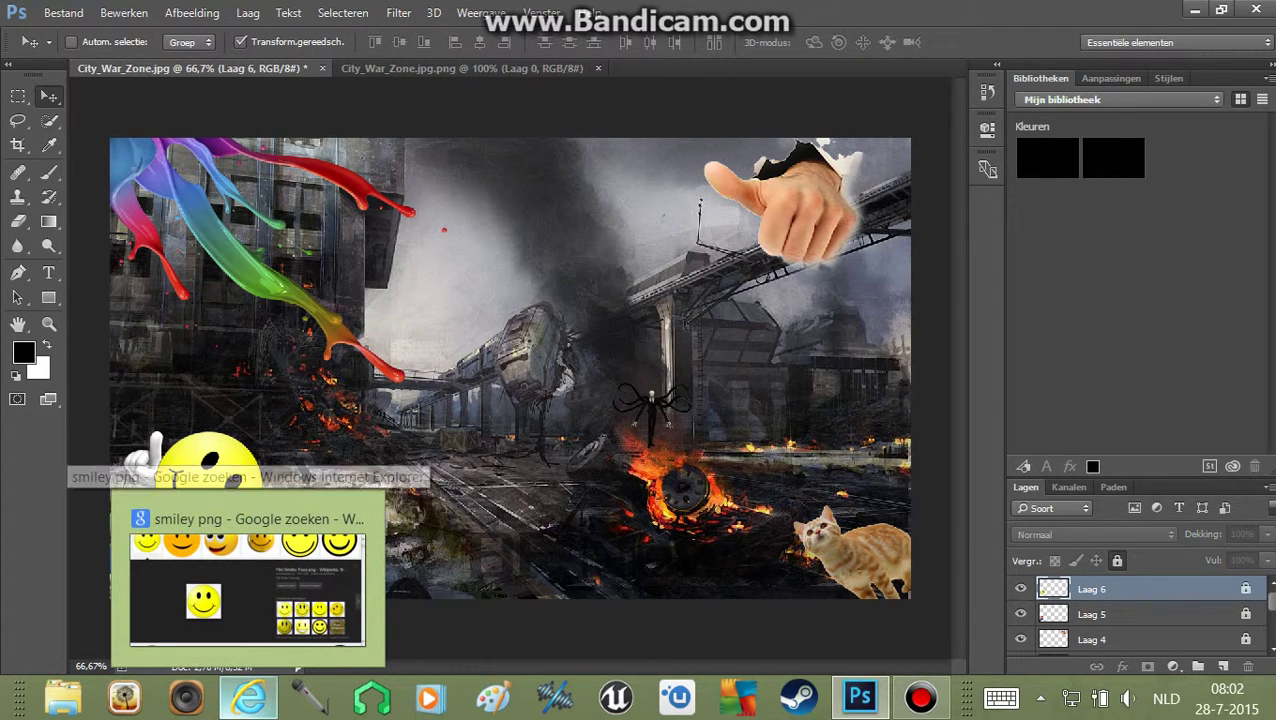
- Search Google Images for 'bazooka' from the previous smiley results
{"action": "left_click", "coordinate": [247, 580]}
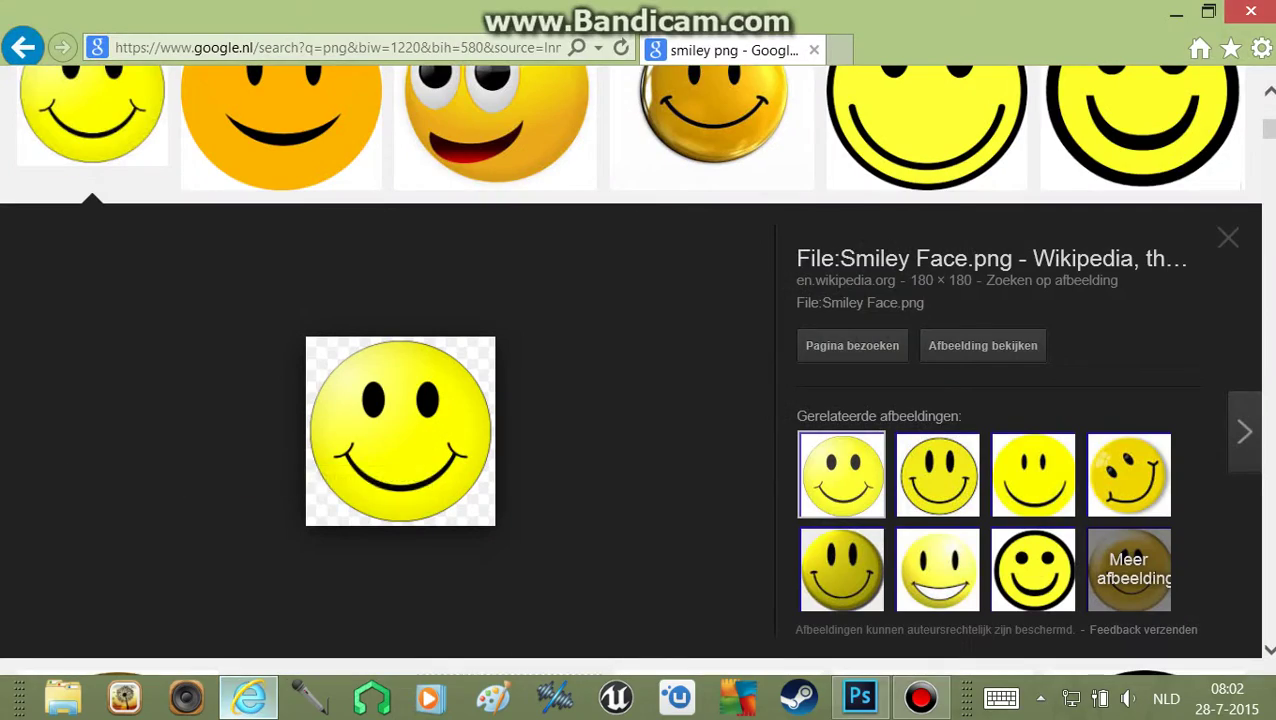
{"action": "scroll", "coordinate": [430, 350], "scroll_direction": "up", "scroll_amount": 5}
{"action": "left_click", "coordinate": [191, 99]}
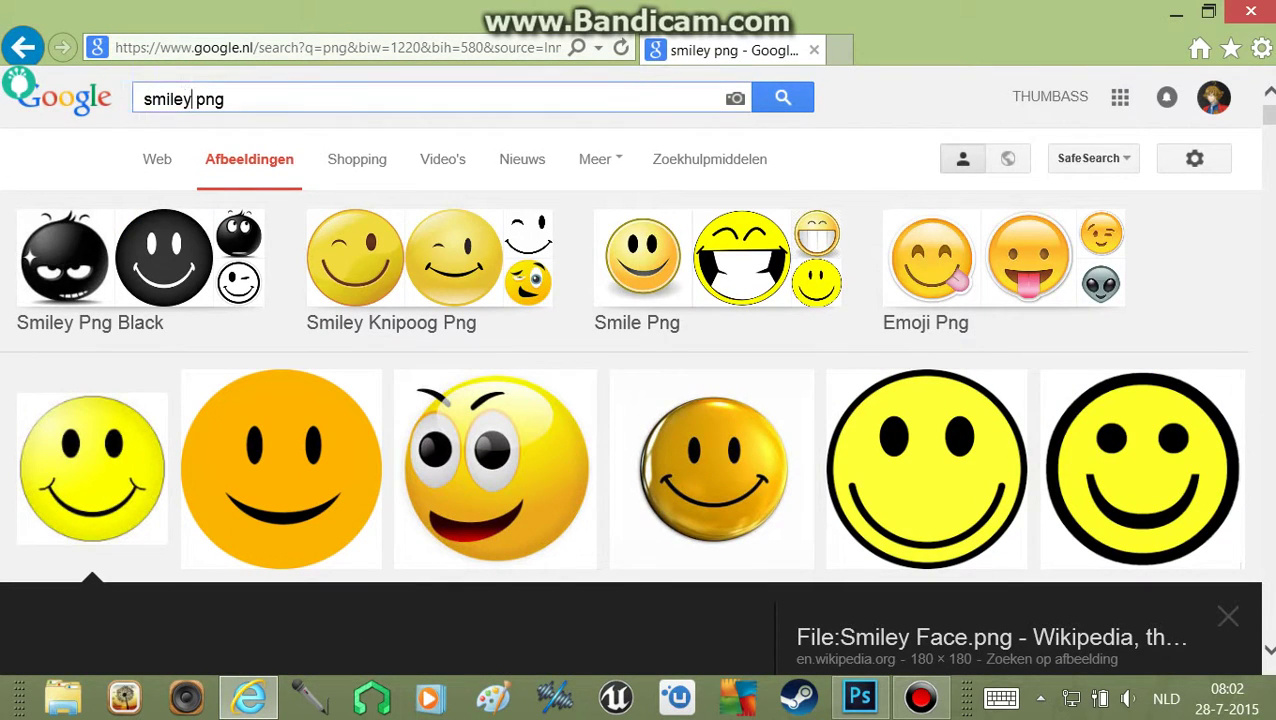
{"action": "type", "text": "bazook"}
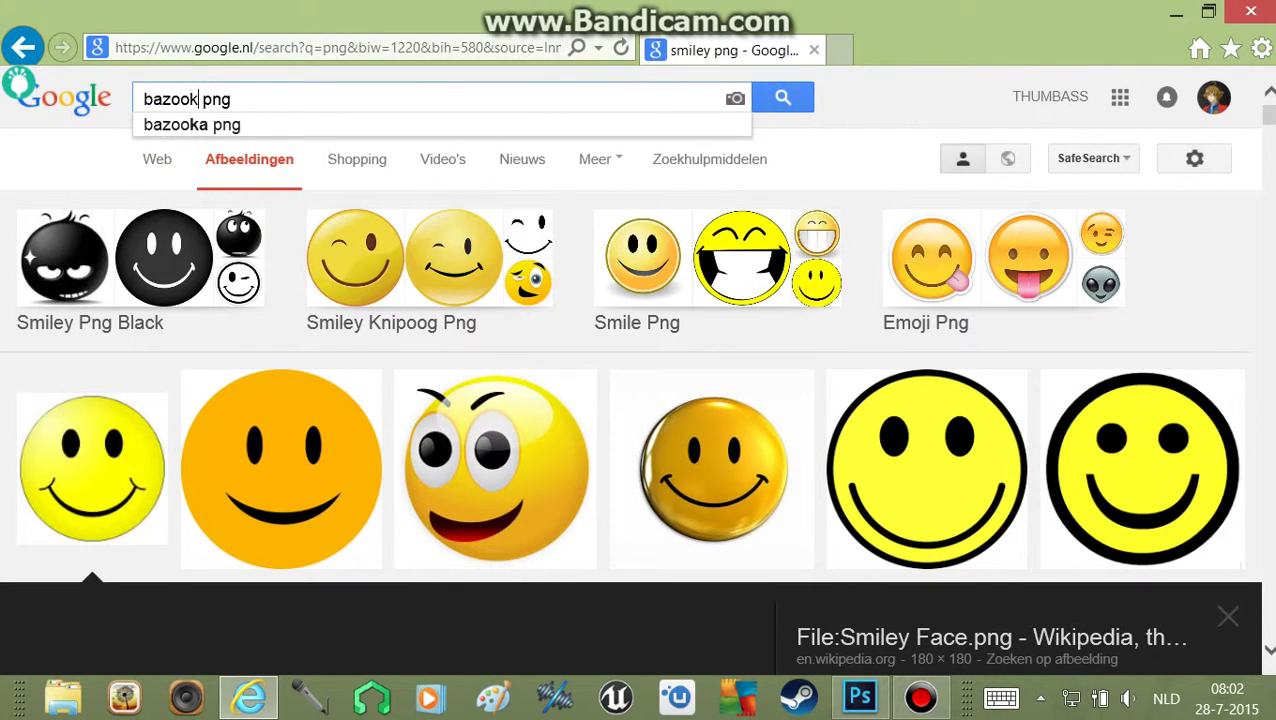
{"action": "type", "text": "a"}
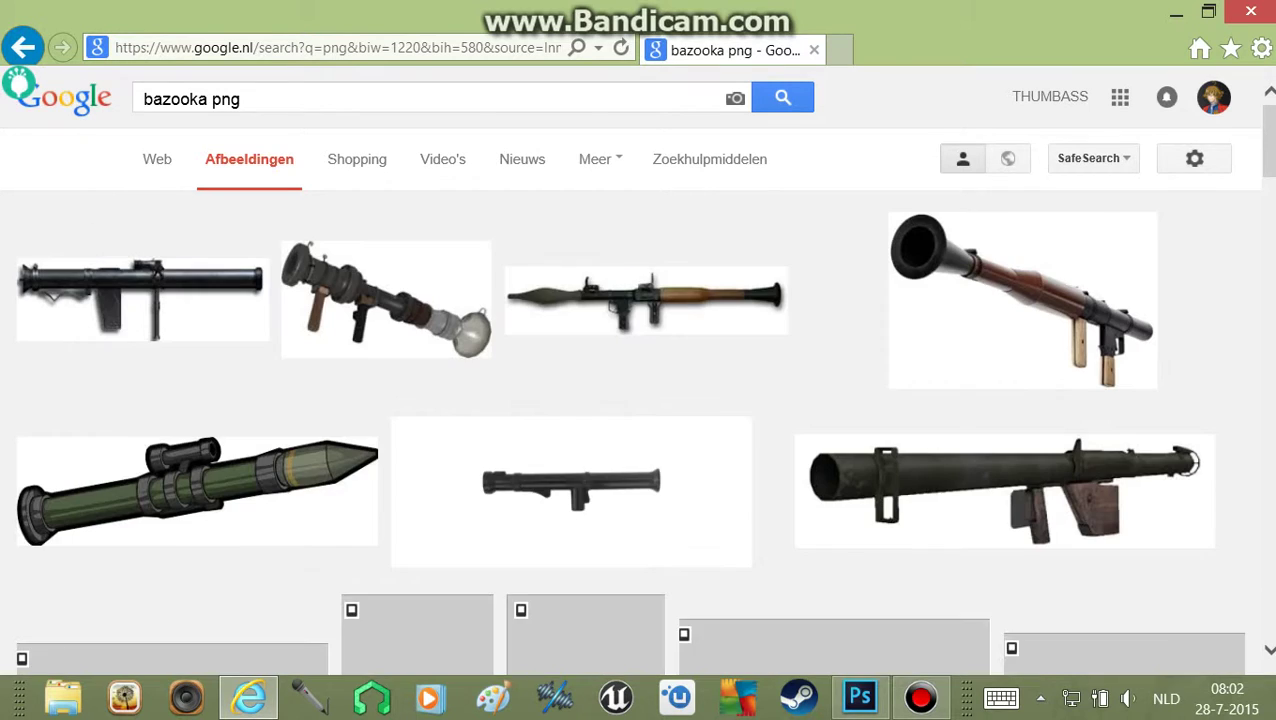
{"action": "scroll", "coordinate": [200, 400], "scroll_direction": "down", "scroll_amount": 1}
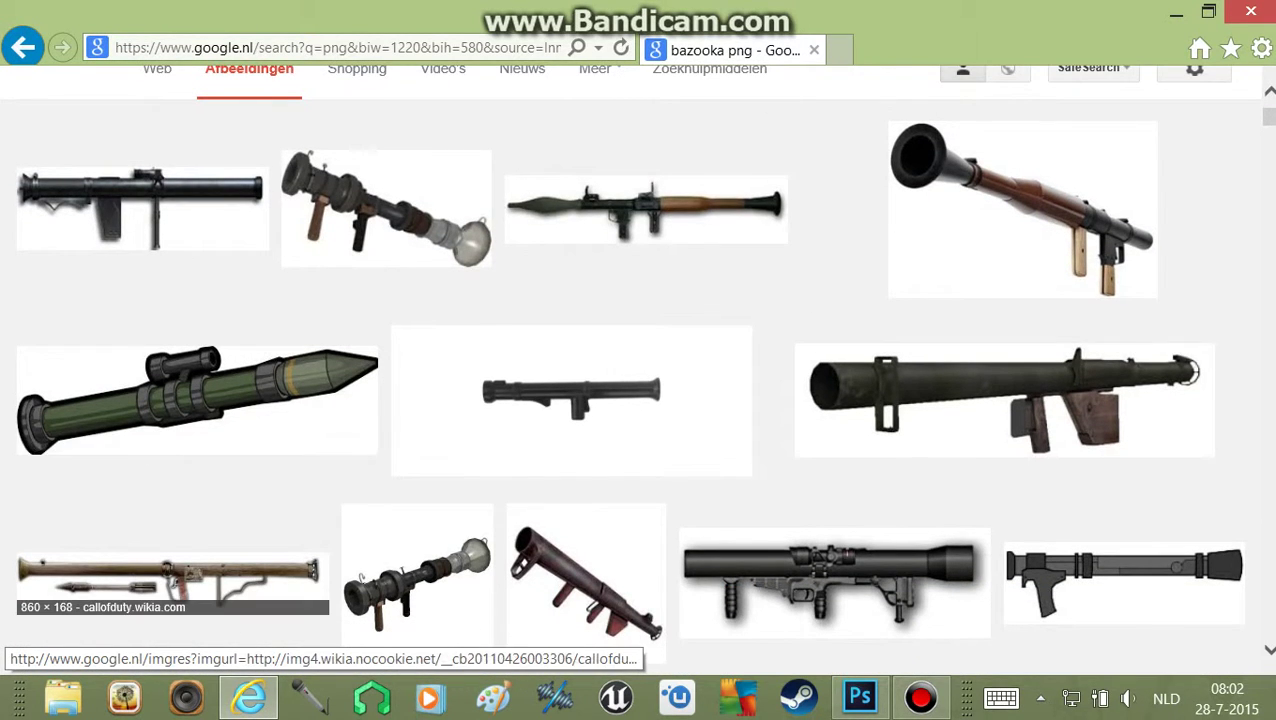
- Save the green cartoon bazooka render over karate-punch-icon.png and return to Photoshop
{"action": "left_click", "coordinate": [170, 580]}
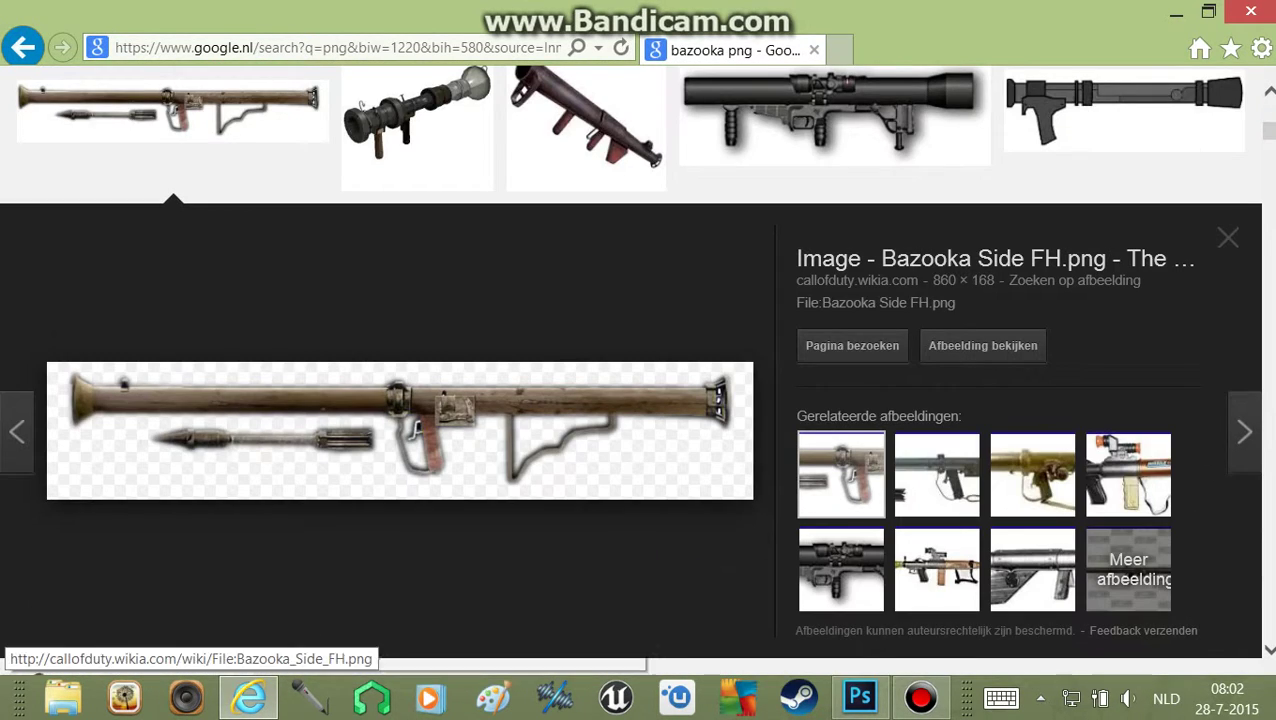
{"action": "scroll", "coordinate": [200, 110], "scroll_direction": "up", "scroll_amount": 2}
{"action": "left_click", "coordinate": [200, 110]}
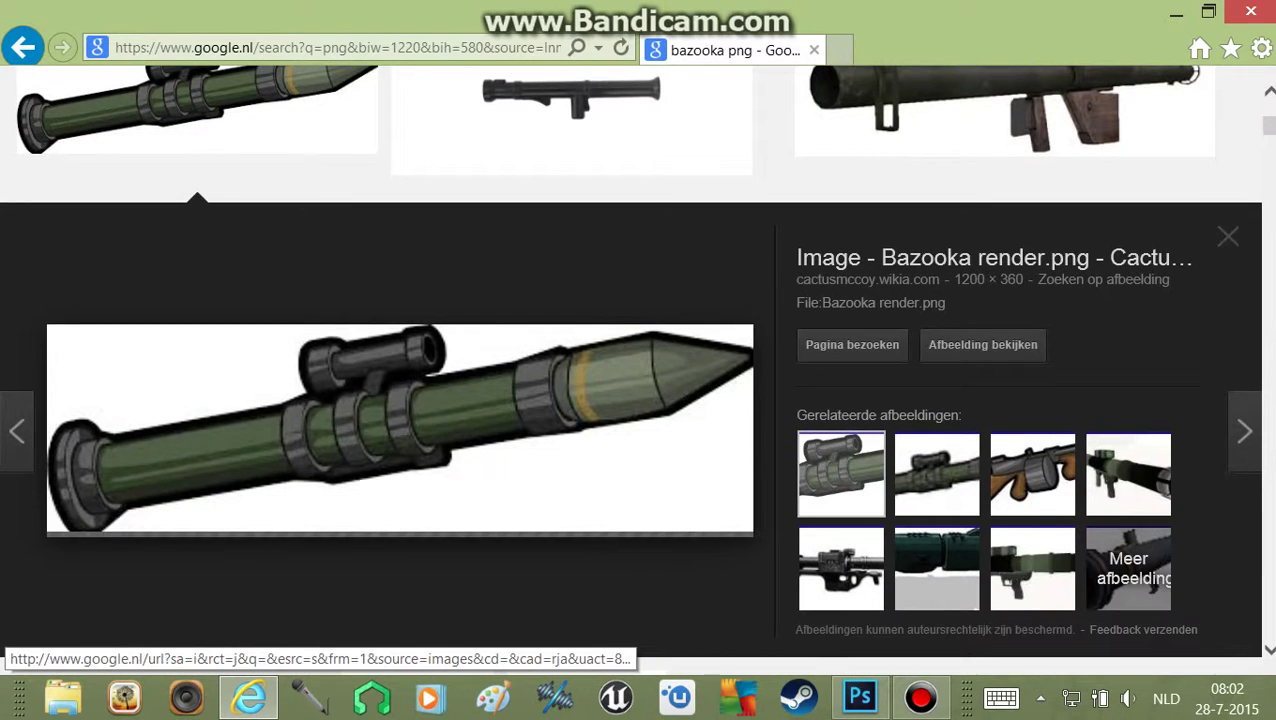
{"action": "right_click", "coordinate": [50, 401]}
{"action": "left_click", "coordinate": [150, 336]}
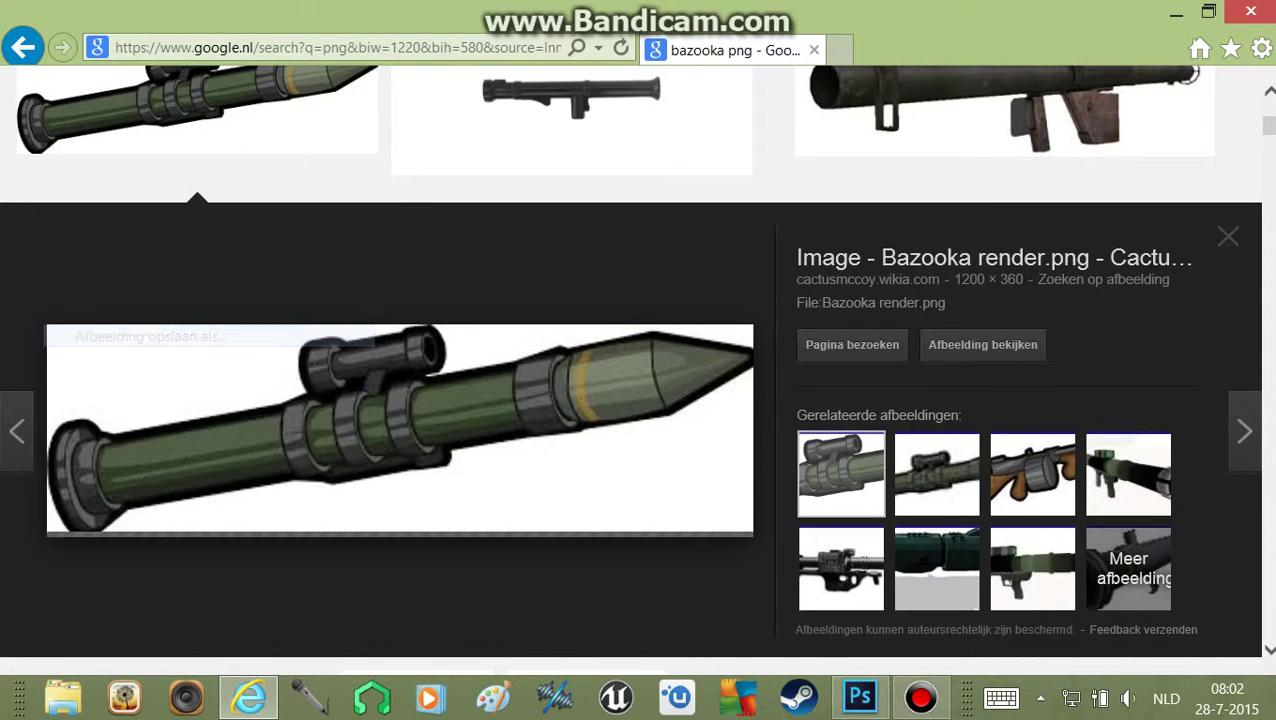
{"action": "left_click", "coordinate": [600, 190]}
{"action": "key", "text": "Return"}
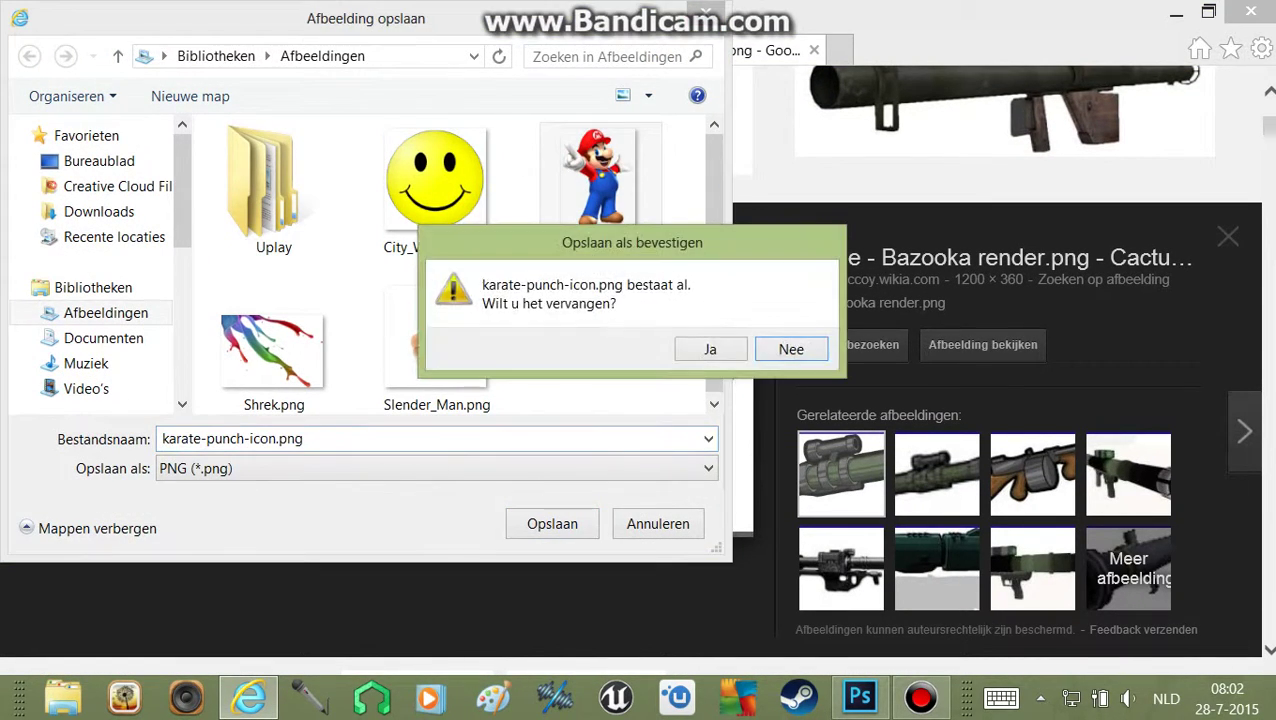
{"action": "key", "text": "Left"}
{"action": "key", "text": "Return"}
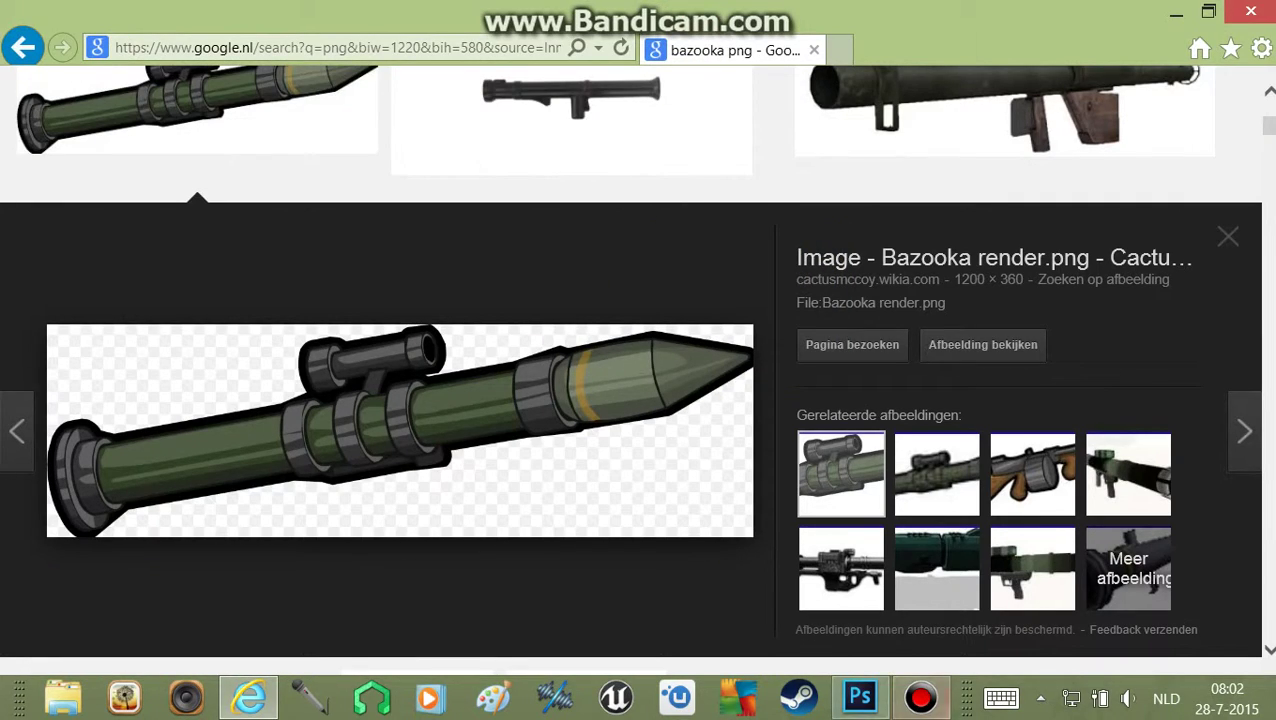
{"action": "left_click", "coordinate": [860, 697]}
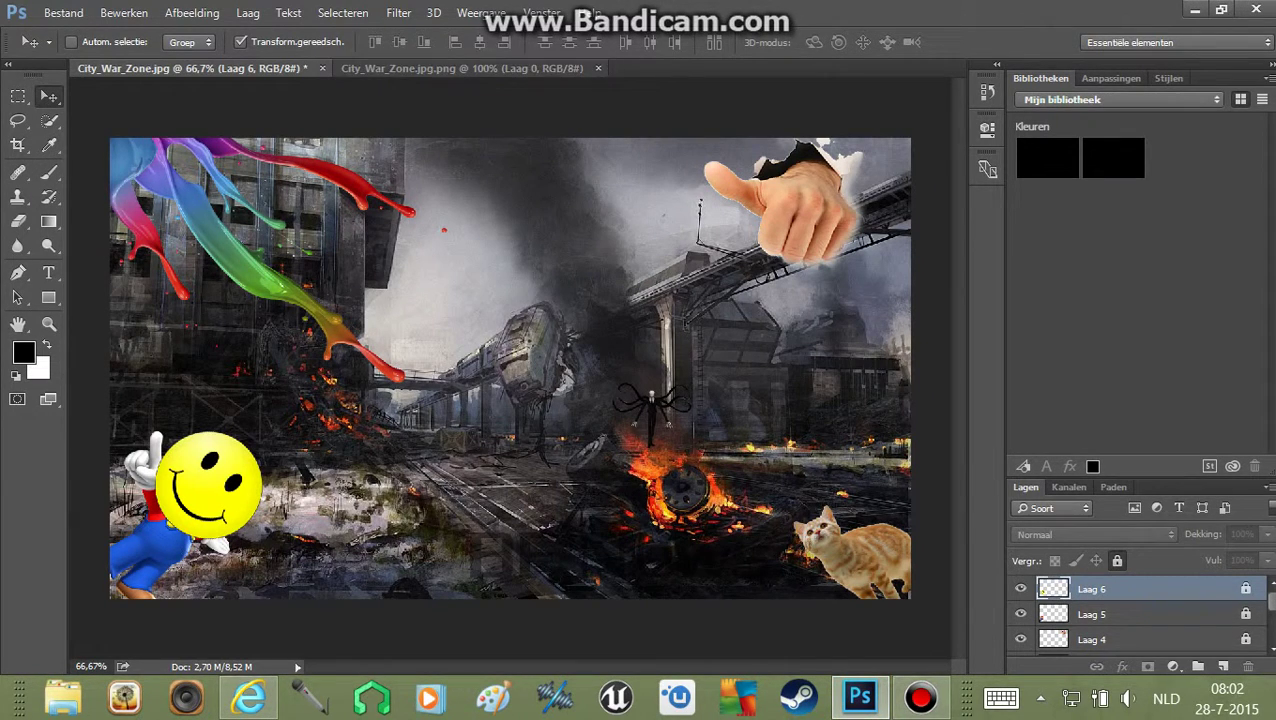
- Close the extra City_War_Zone.jpg.png document and open karate-punch-icon.png
{"action": "left_click", "coordinate": [598, 68]}
{"action": "left_click", "coordinate": [63, 13]}
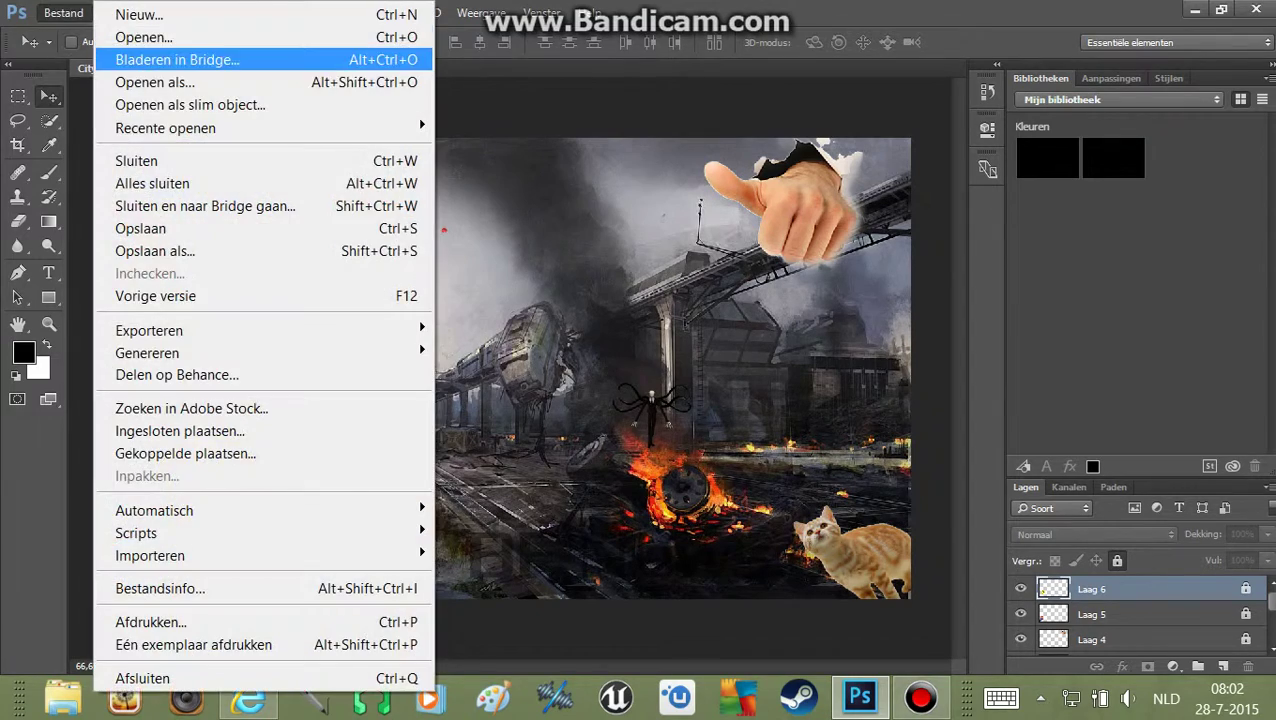
{"action": "left_click", "coordinate": [110, 38]}
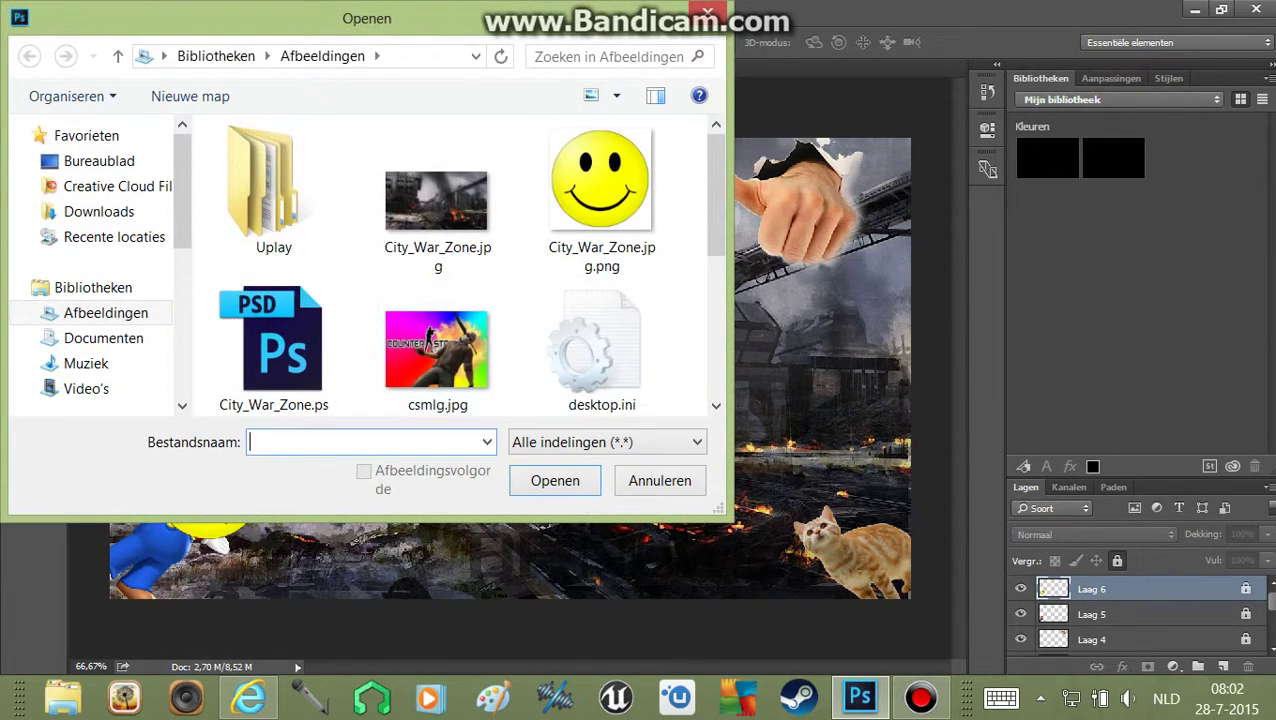
{"action": "scroll", "coordinate": [438, 350], "scroll_direction": "down", "scroll_amount": 2}
{"action": "scroll", "coordinate": [438, 350], "scroll_direction": "down", "scroll_amount": 2}
{"action": "left_click", "coordinate": [438, 290]}
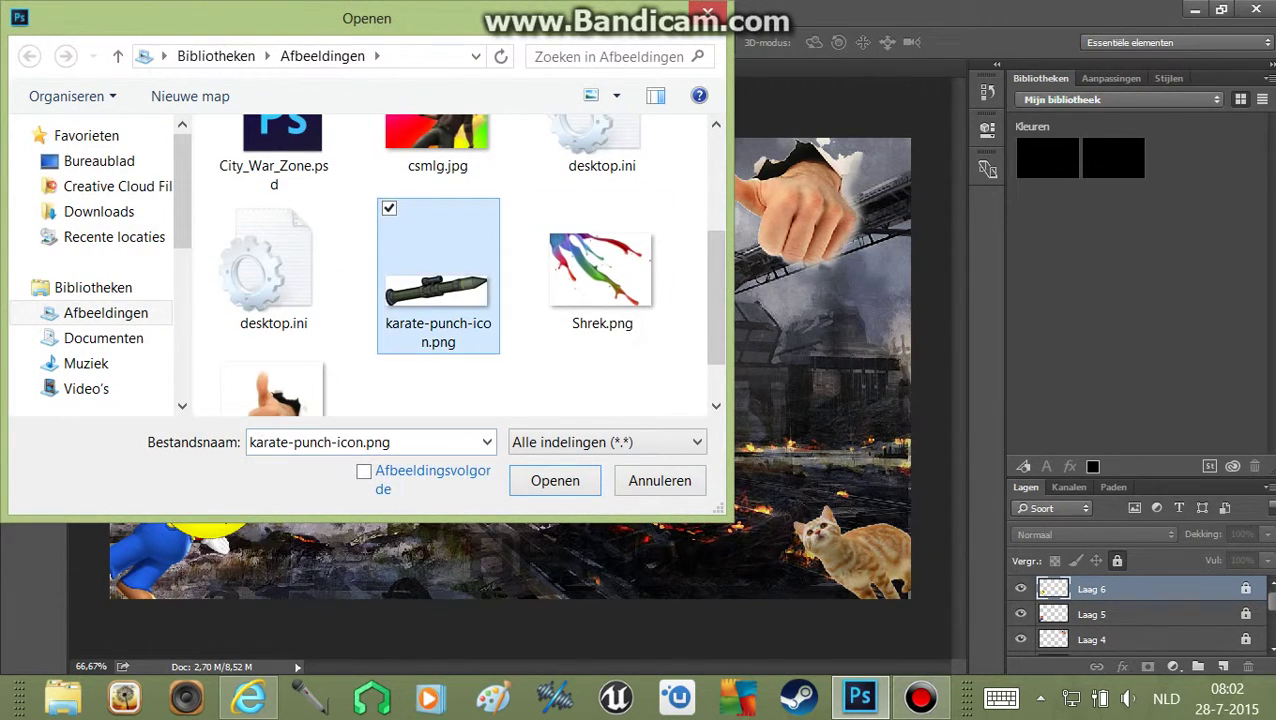
{"action": "double_click", "coordinate": [438, 290]}
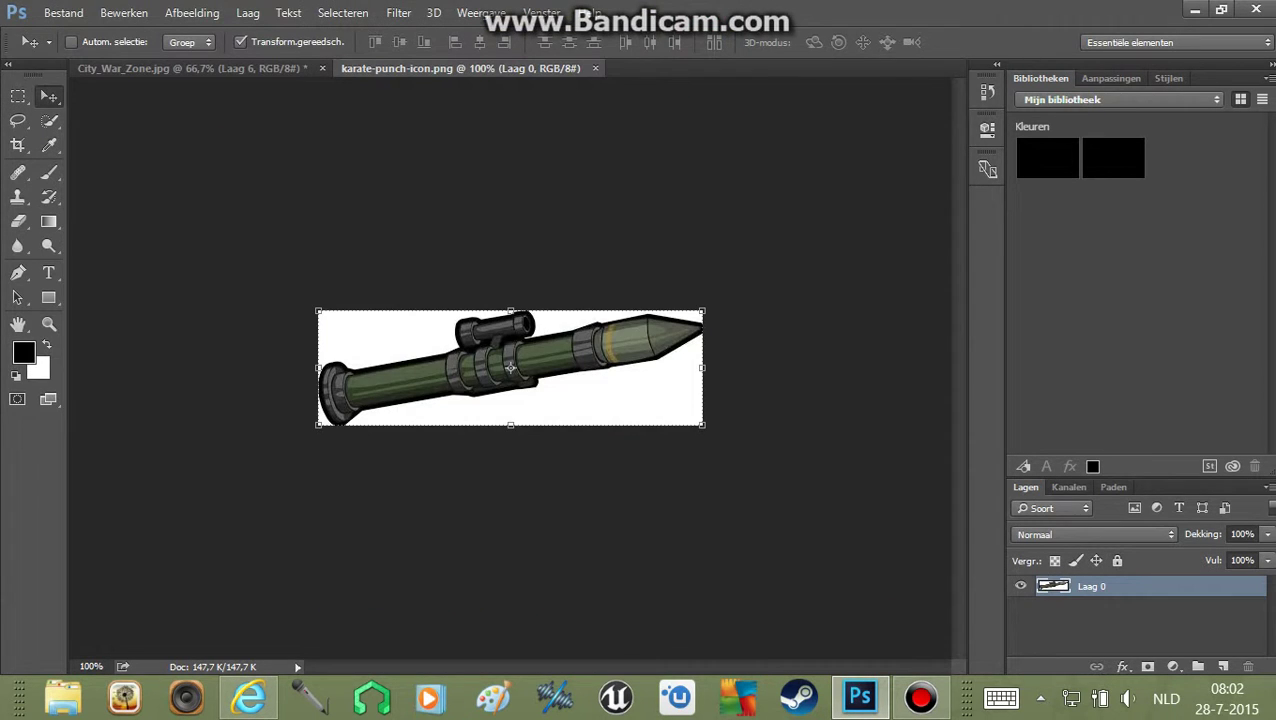
- Drag the bazooka into City_War_Zone, undo it, and close the bazooka document
{"action": "mouse_move", "coordinate": [510, 368]}
{"action": "left_mouse_down"}
{"action": "mouse_move", "coordinate": [310, 66]}
{"action": "mouse_move", "coordinate": [226, 447]}
{"action": "left_mouse_up"}
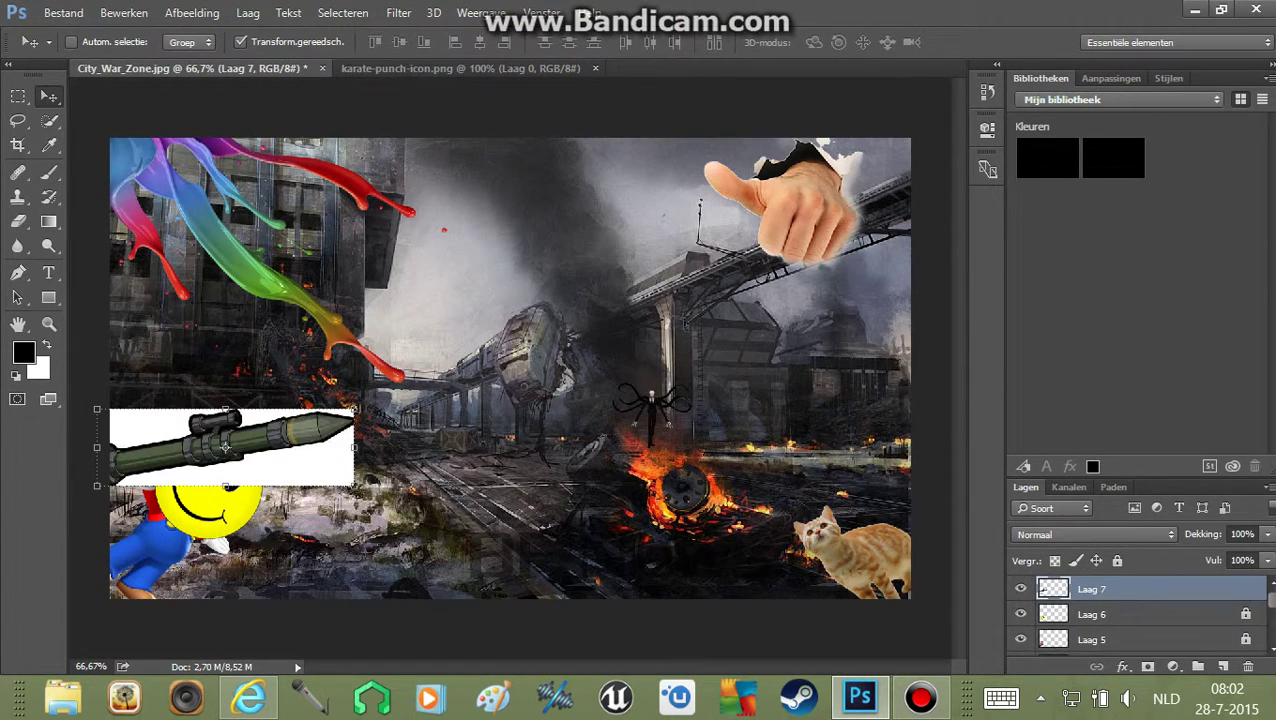
{"action": "key", "text": "ctrl+z"}
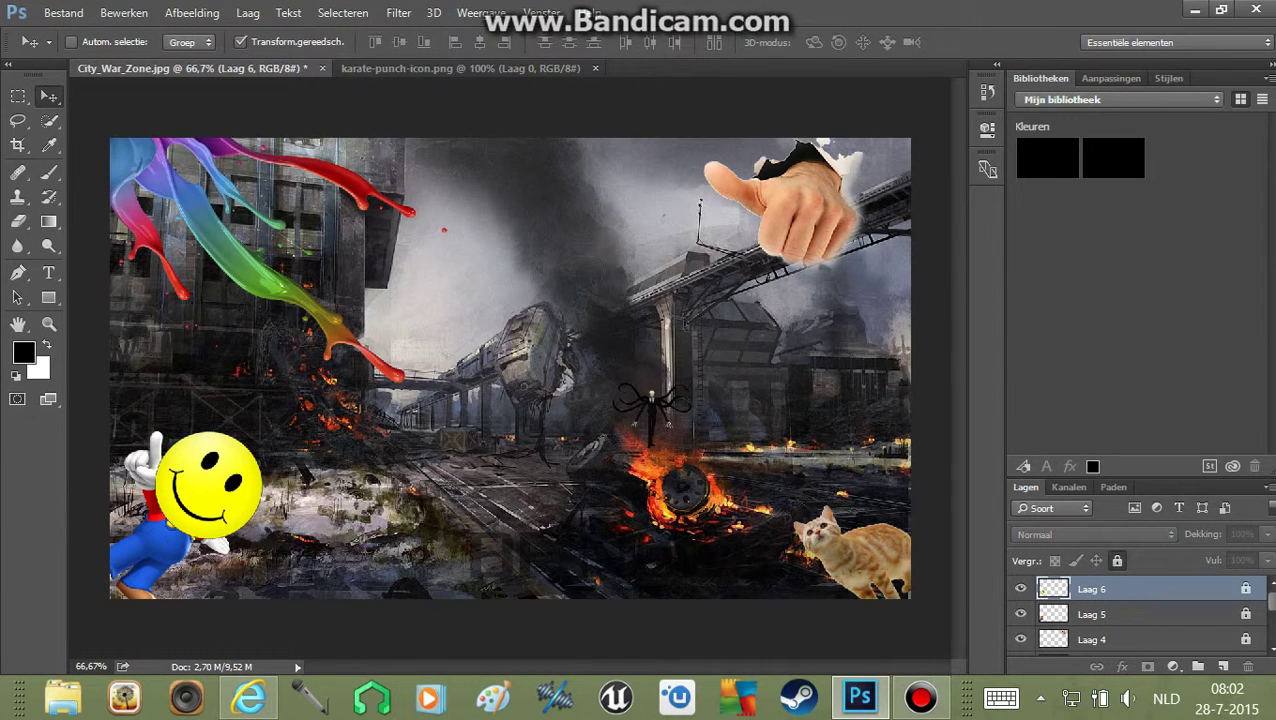
{"action": "left_click", "coordinate": [595, 68]}
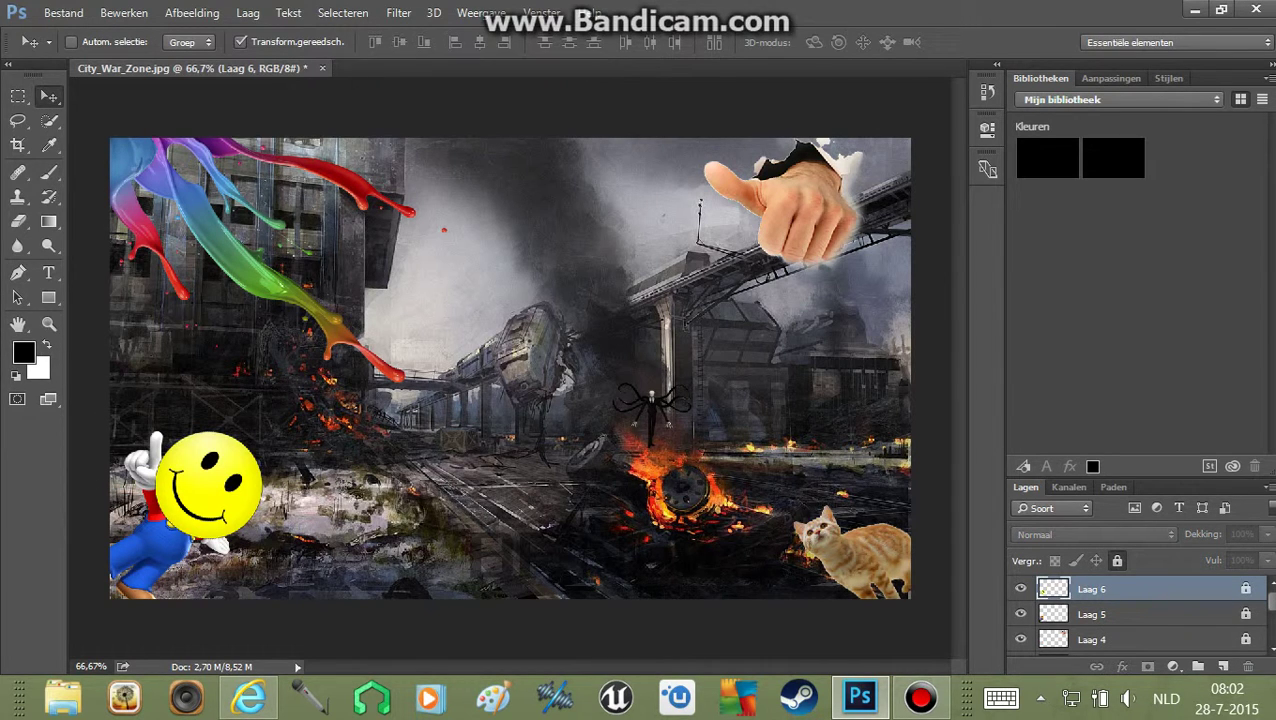
{"action": "mouse_move", "coordinate": [249, 697]}
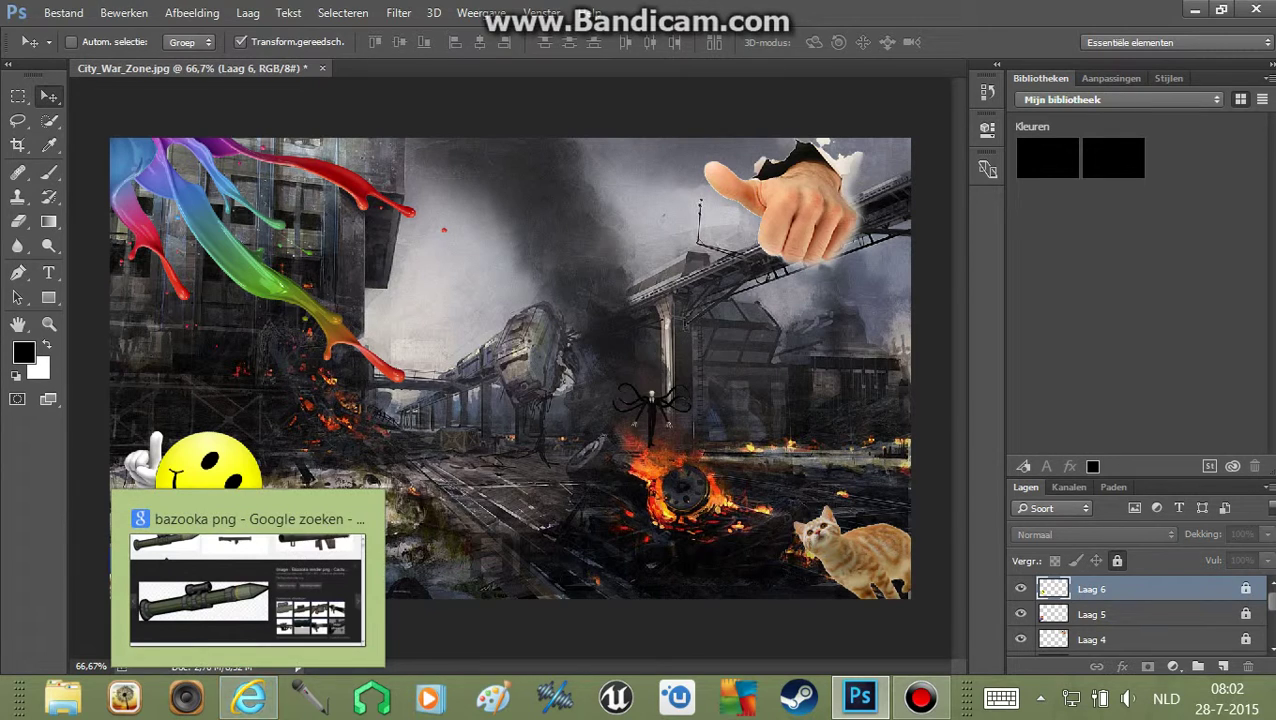
- Search Google Images for 'godzilla png'
{"action": "left_click", "coordinate": [249, 697]}
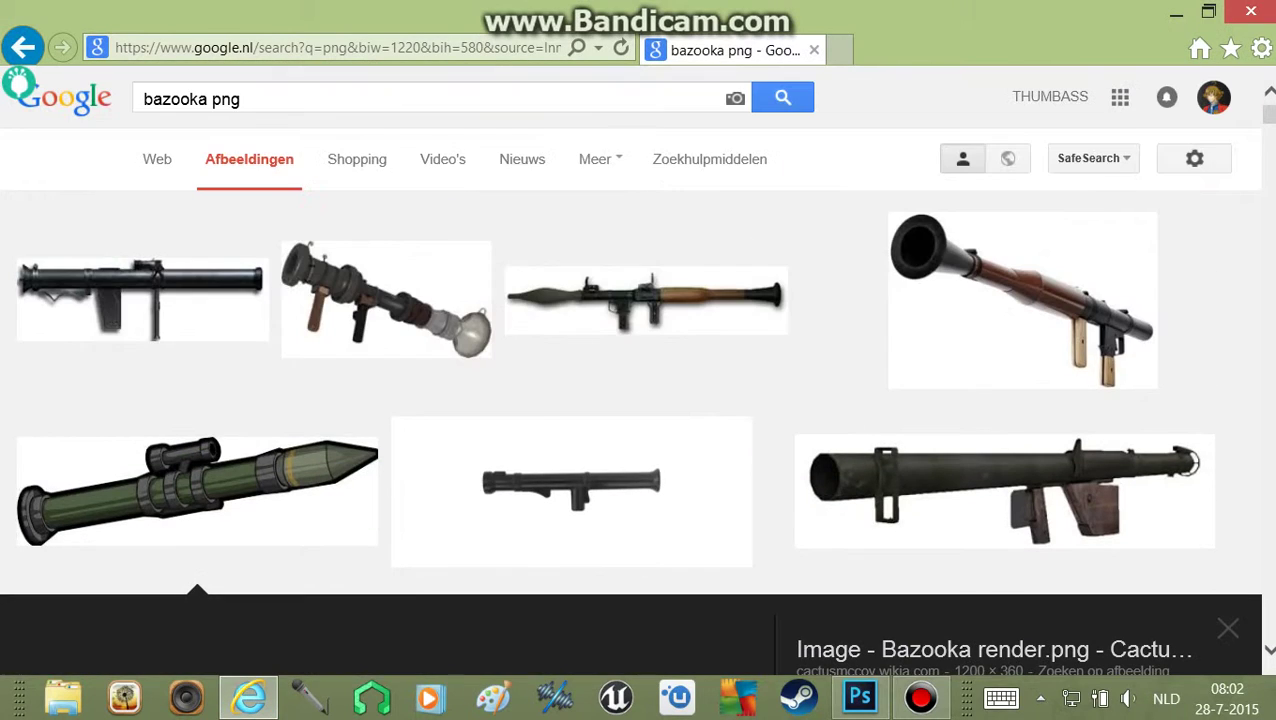
{"action": "scroll", "coordinate": [640, 400], "scroll_direction": "up", "scroll_amount": 5}
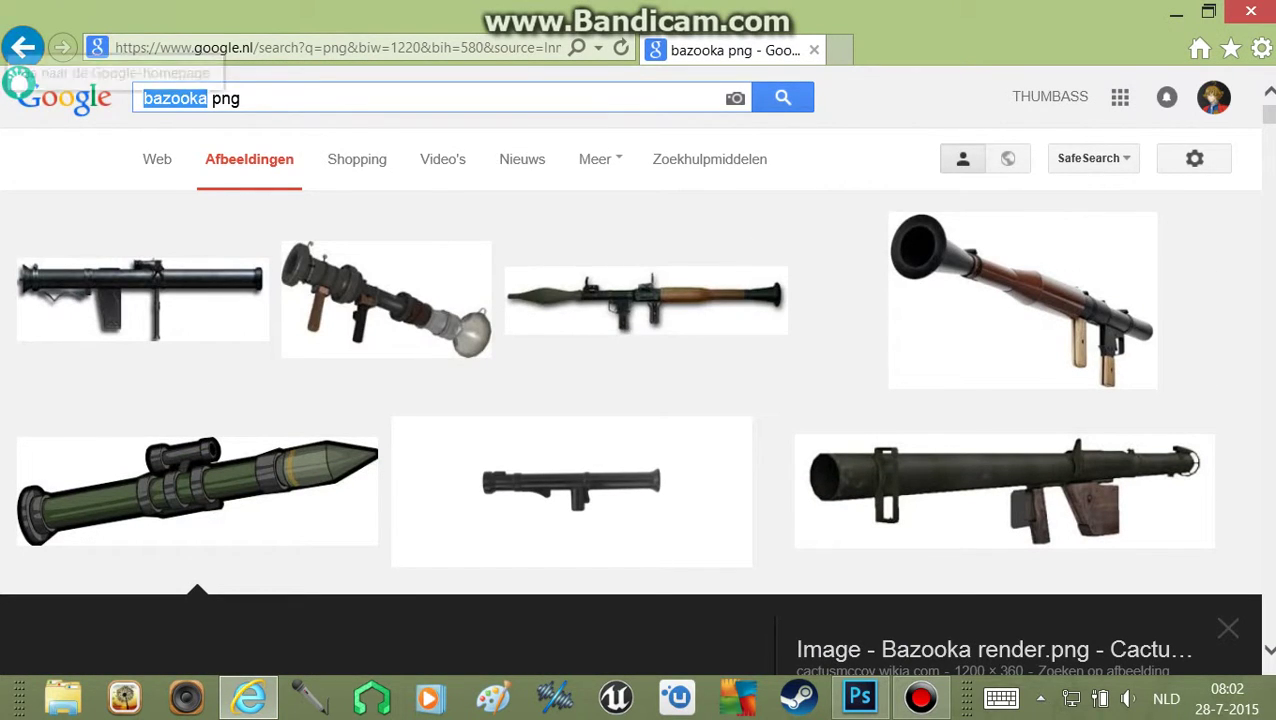
{"action": "type", "text": "godzil"}
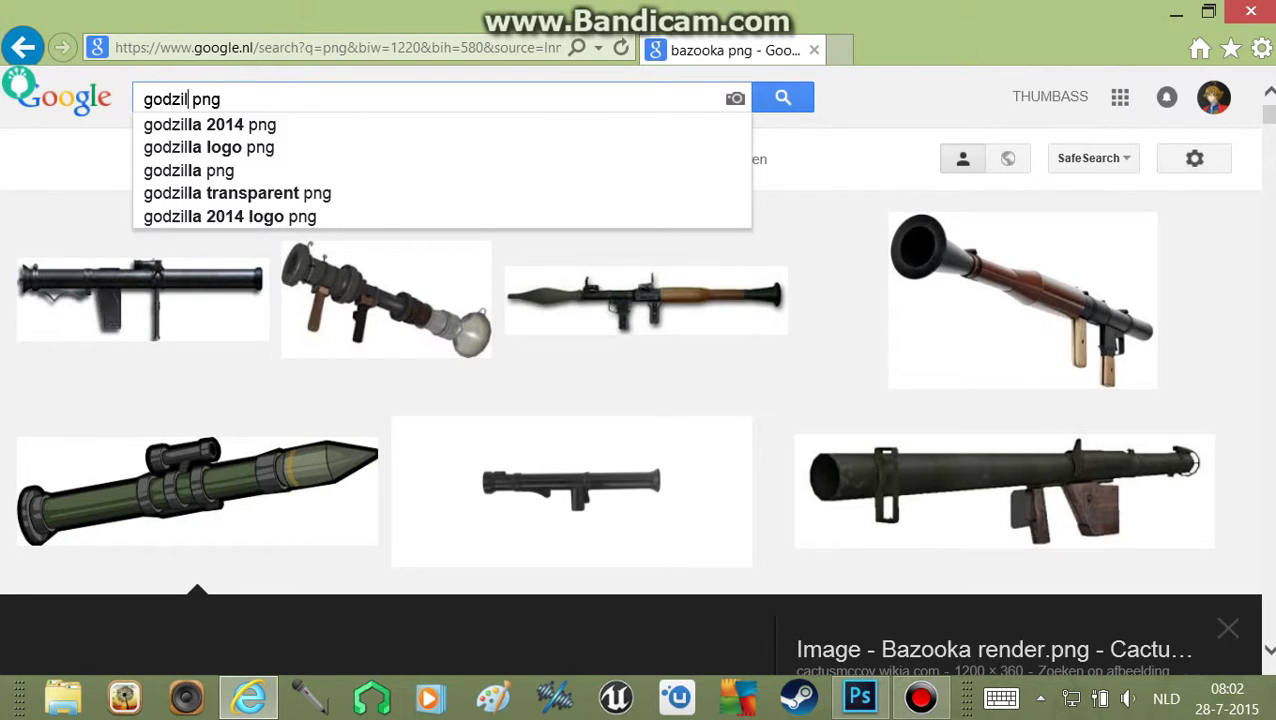
{"action": "type", "text": "la"}
{"action": "key", "text": "Return"}
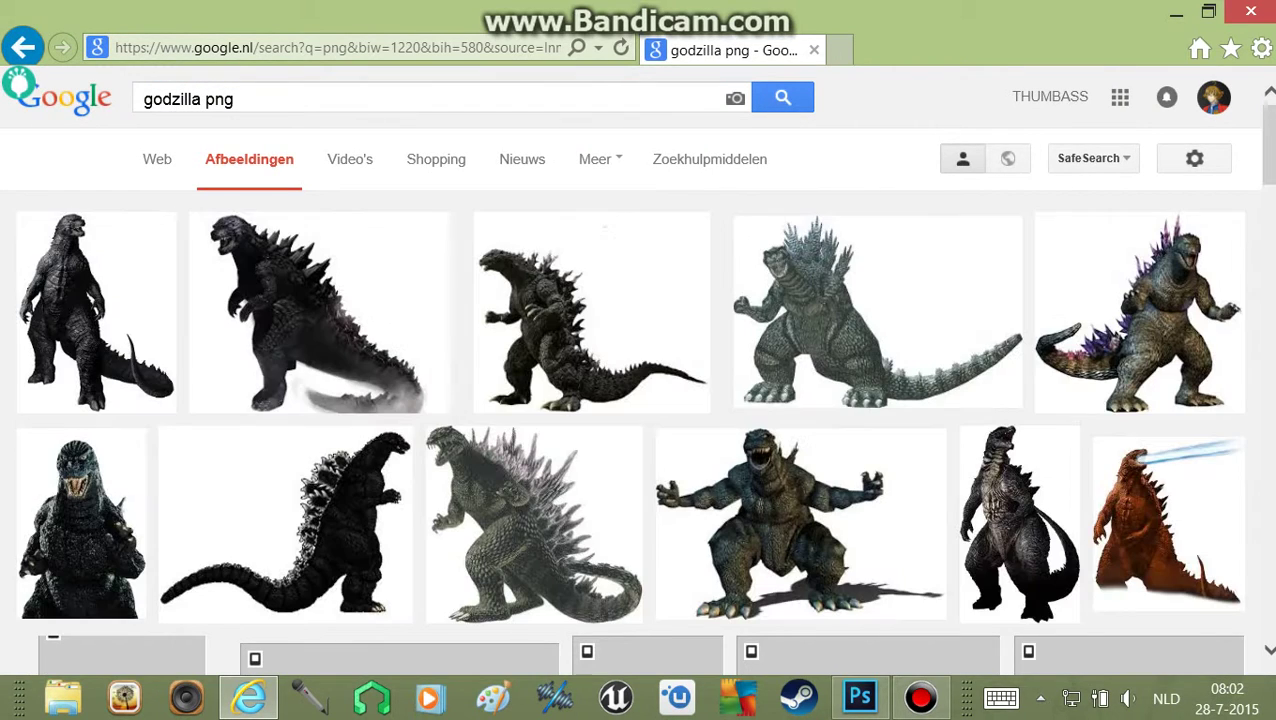
- Save the transparent Bandai Godzilla picture over Slender_Man.png and return to Photoshop
{"action": "left_click", "coordinate": [320, 310]}
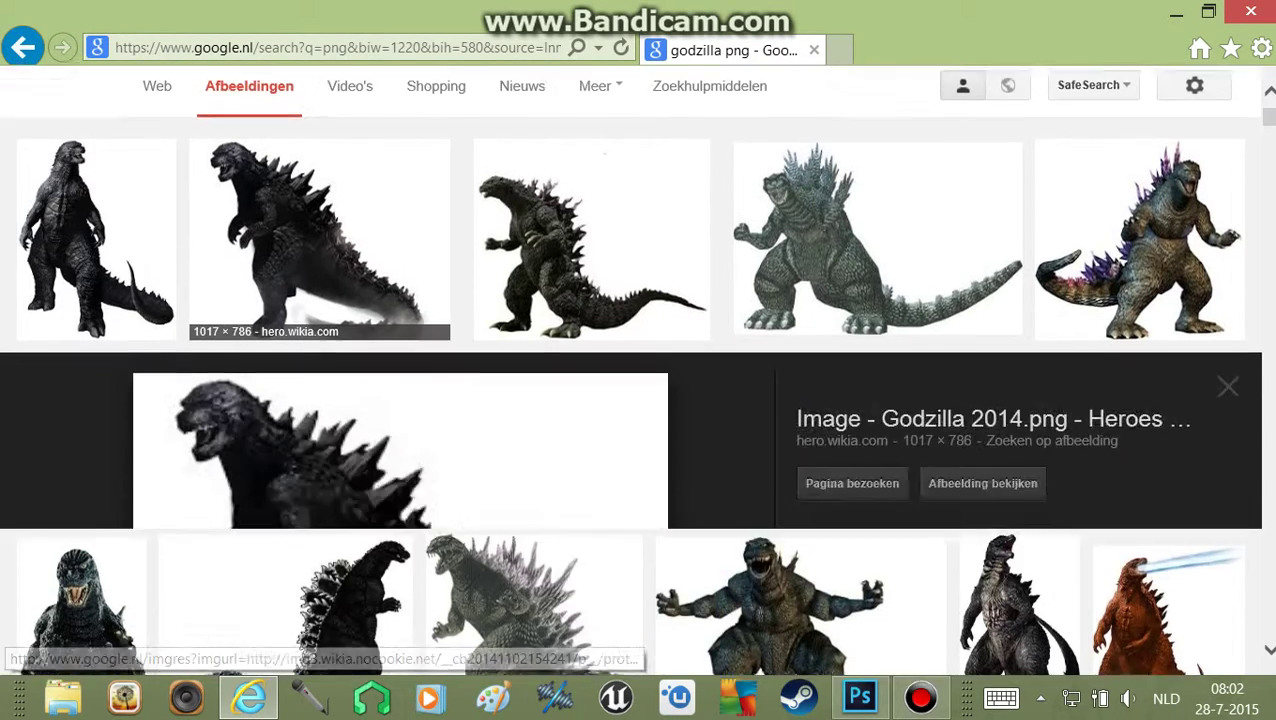
{"action": "key", "text": "Left"}
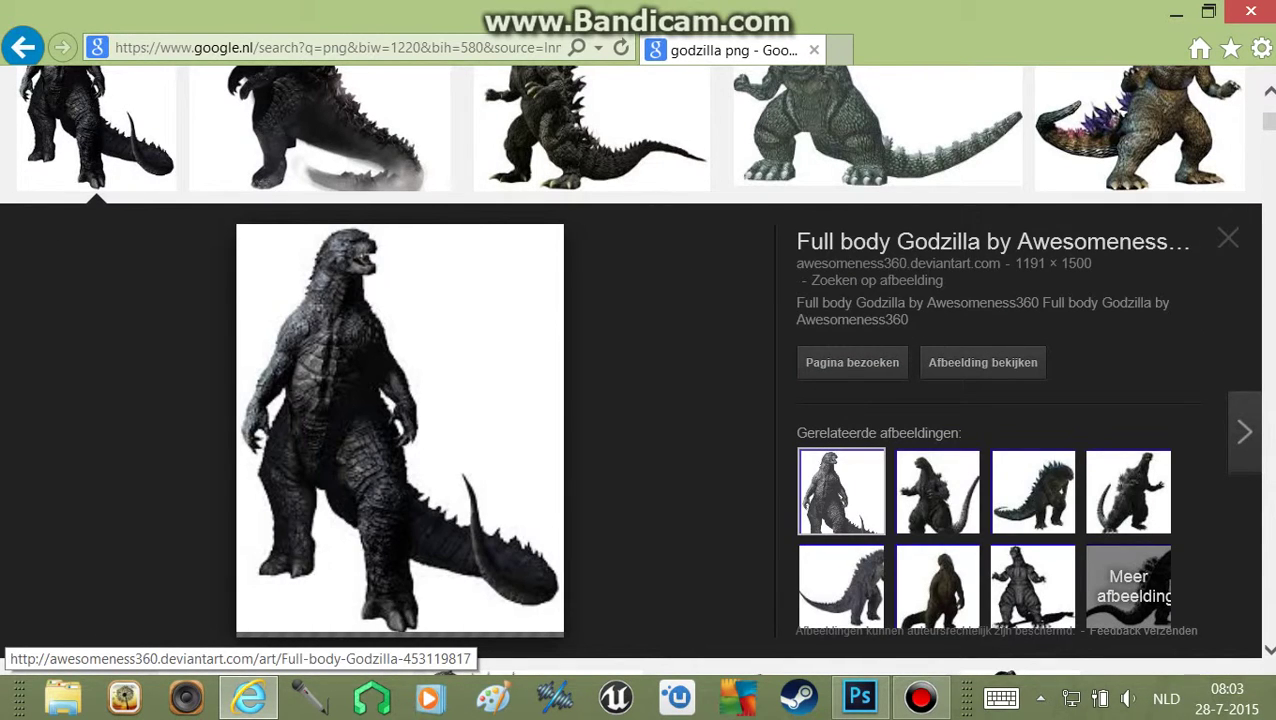
{"action": "left_click", "coordinate": [590, 130]}
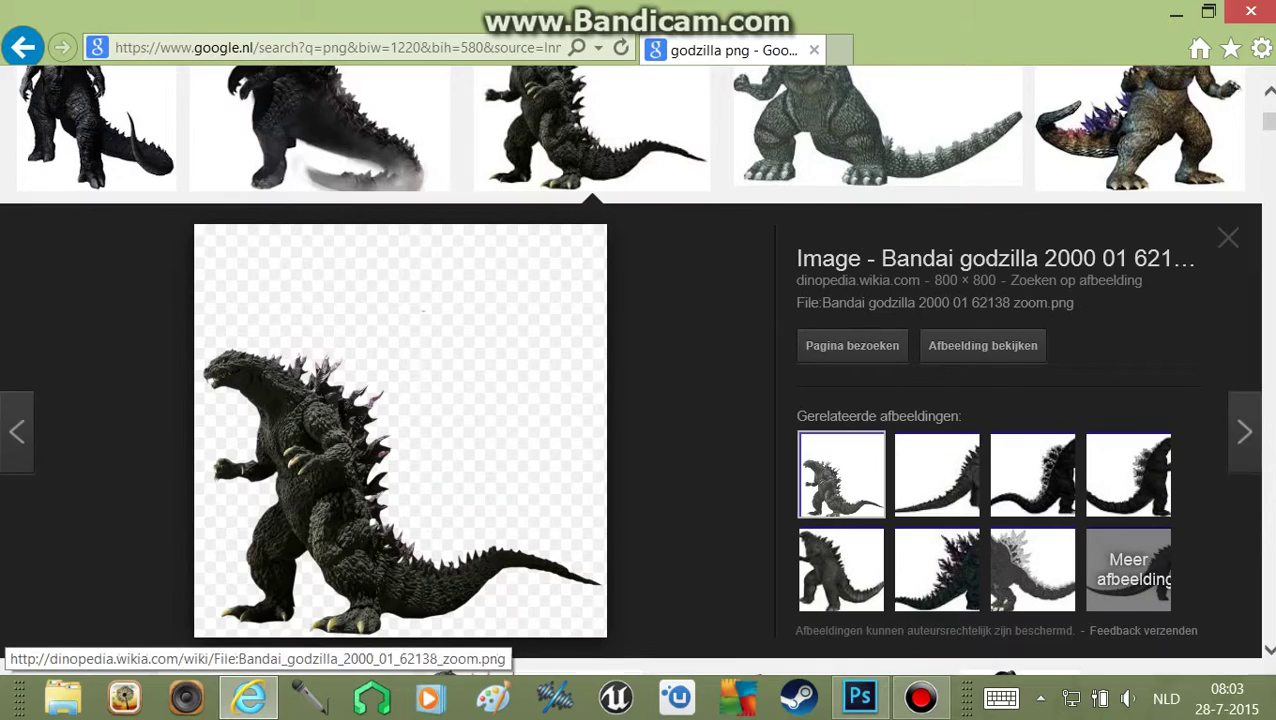
{"action": "right_click", "coordinate": [104, 183]}
{"action": "left_click", "coordinate": [212, 336]}
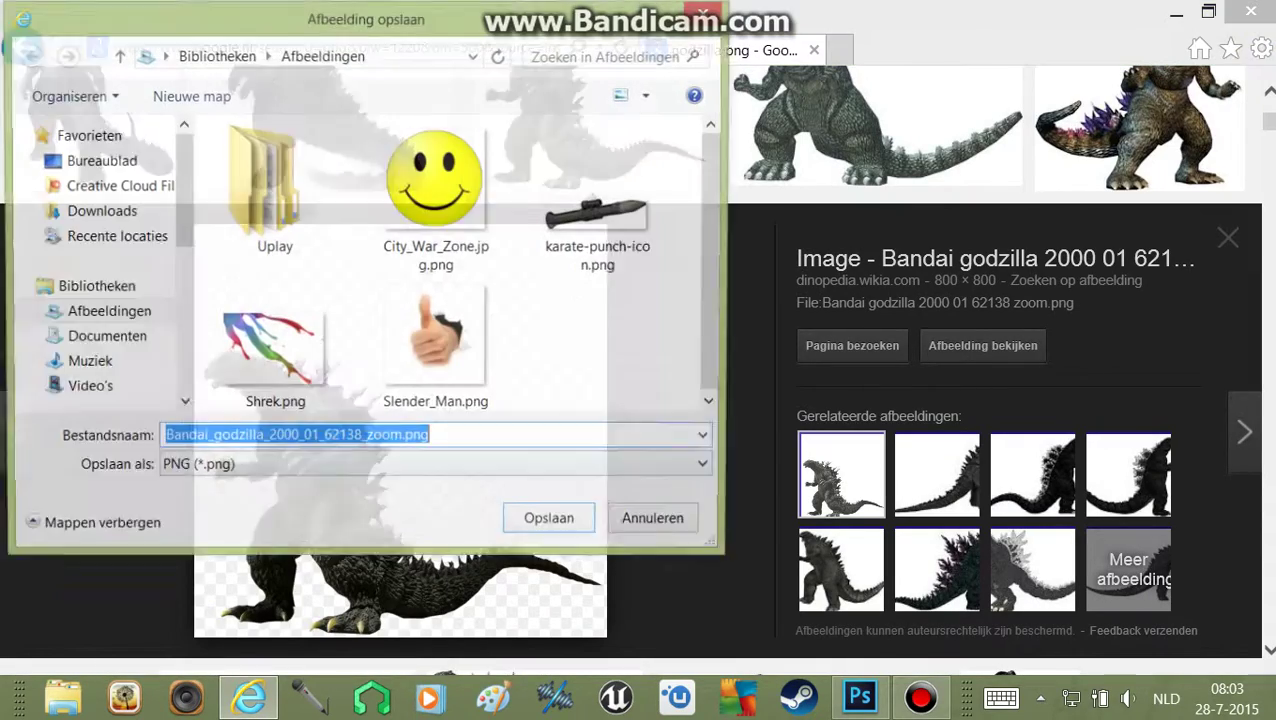
{"action": "left_click", "coordinate": [436, 350]}
{"action": "key", "text": "Return"}
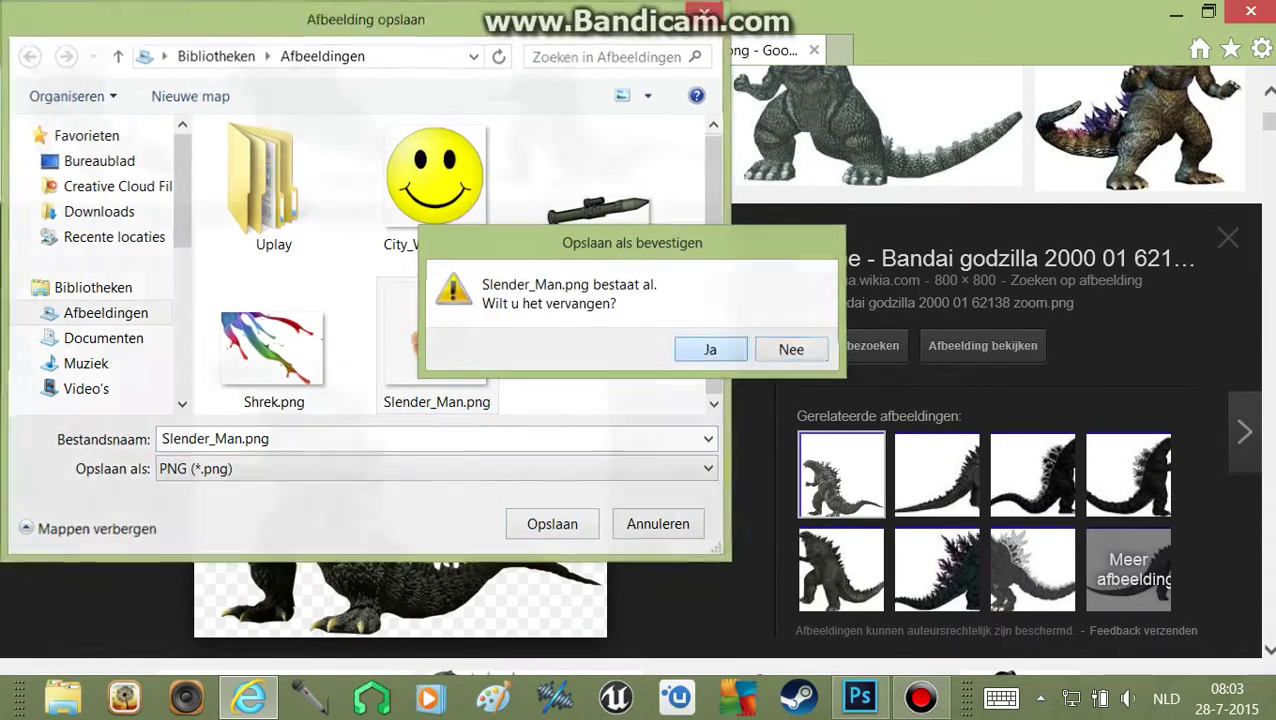
{"action": "left_click", "coordinate": [710, 349]}
{"action": "left_click", "coordinate": [860, 697]}
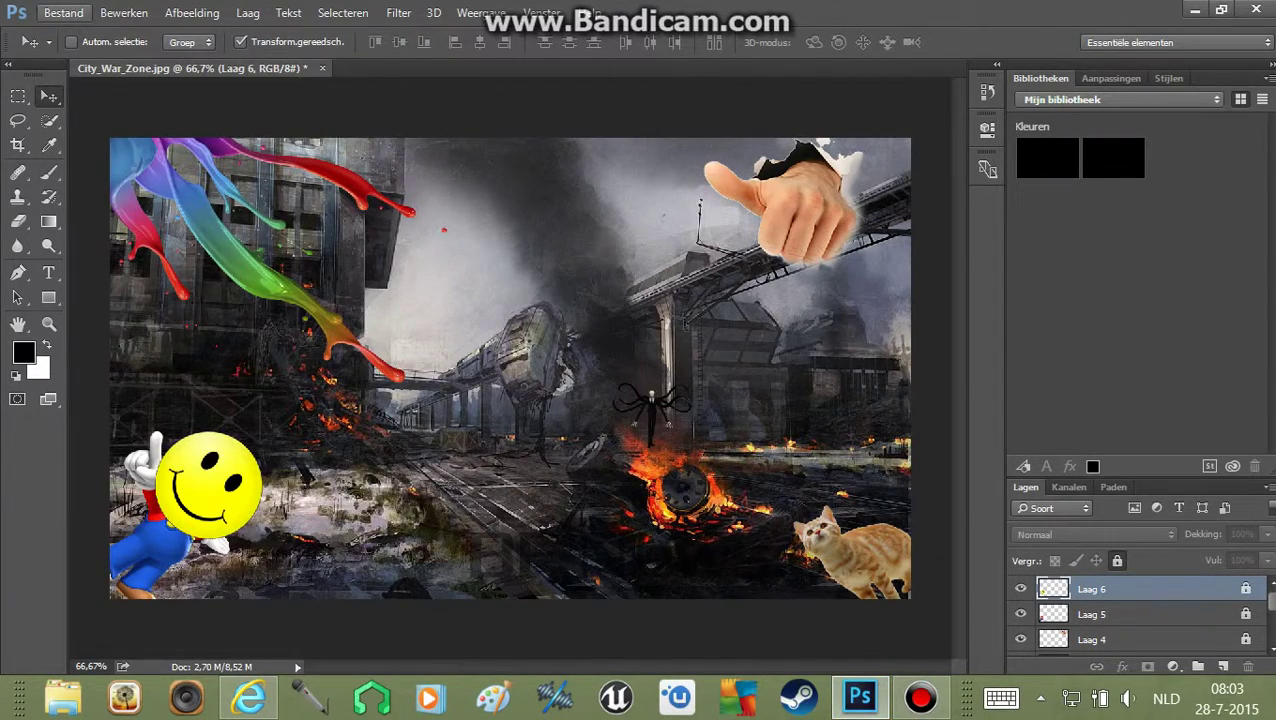
- Open Slender_Man.png and drag the Godzilla image into the war-zone composite
{"action": "left_click", "coordinate": [62, 12]}
{"action": "left_click", "coordinate": [110, 37]}
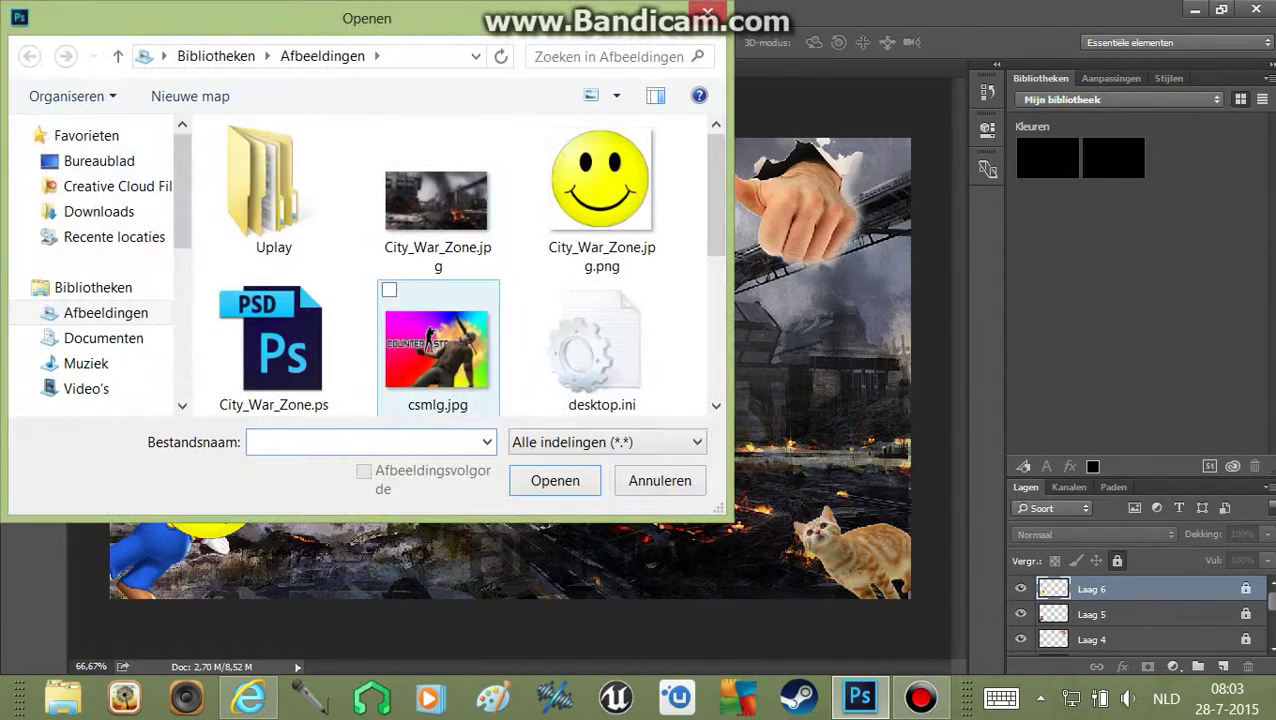
{"action": "scroll", "coordinate": [450, 265], "scroll_direction": "down", "scroll_amount": 3}
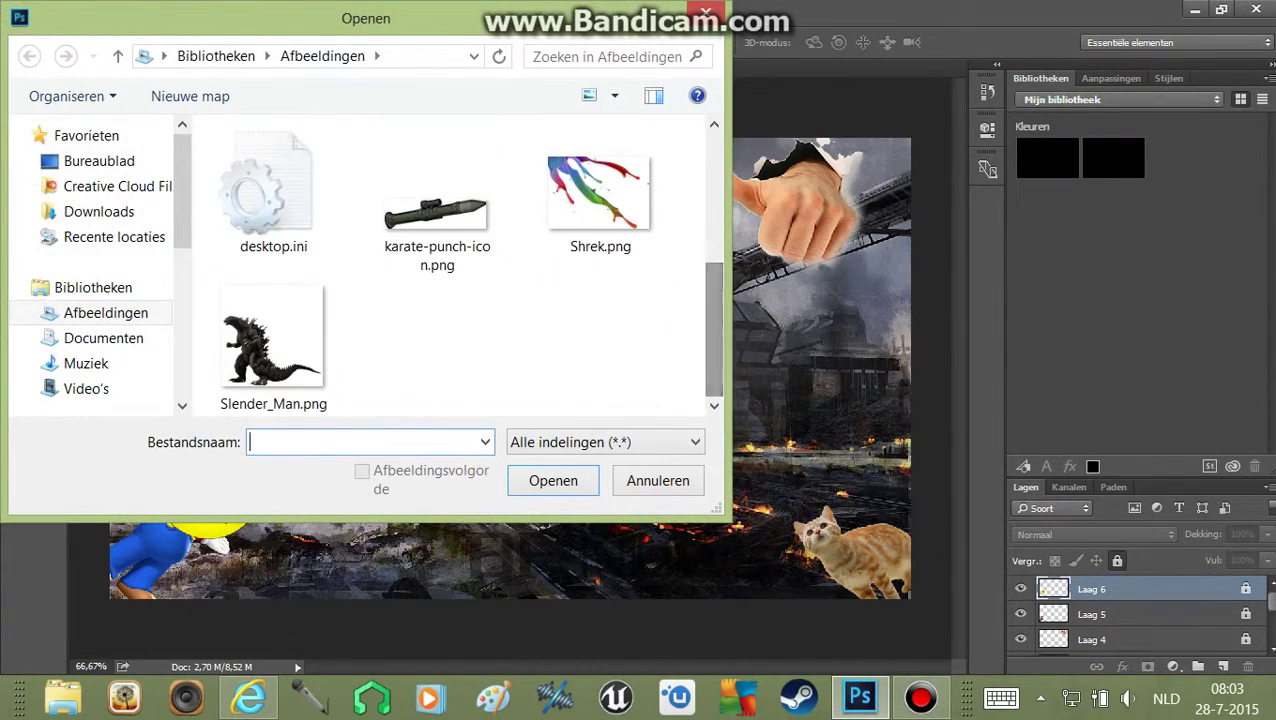
{"action": "double_click", "coordinate": [273, 340]}
{"action": "mouse_move", "coordinate": [274, 639]}
{"action": "left_mouse_down"}
{"action": "mouse_move", "coordinate": [390, 190]}
{"action": "mouse_move", "coordinate": [358, 35]}
{"action": "mouse_move", "coordinate": [190, 68]}
{"action": "mouse_move", "coordinate": [529, 386]}
{"action": "mouse_move", "coordinate": [599, 336]}
{"action": "mouse_move", "coordinate": [614, 281]}
{"action": "left_mouse_up"}
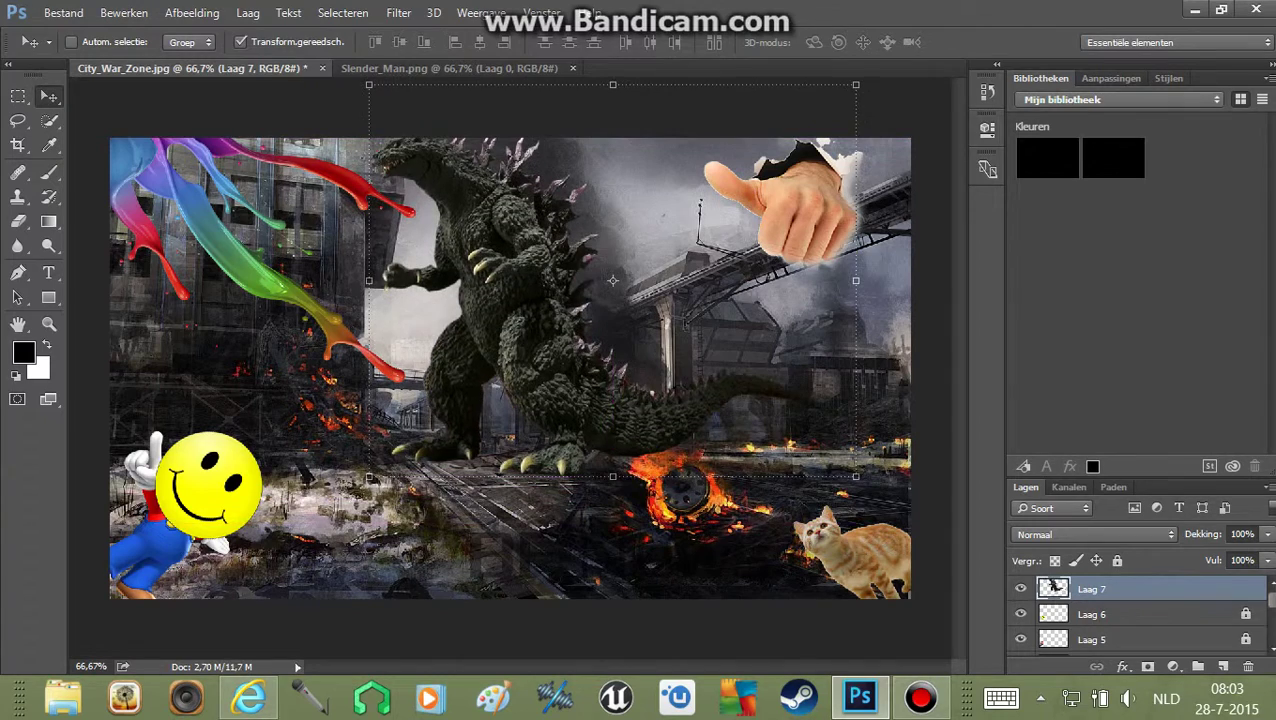
- Shrink Godzilla, tilt it about 15° counter-clockwise, raise it slightly, and apply the transform
{"action": "left_click_drag", "start_coordinate": [856, 84], "coordinate": [643, 247]}
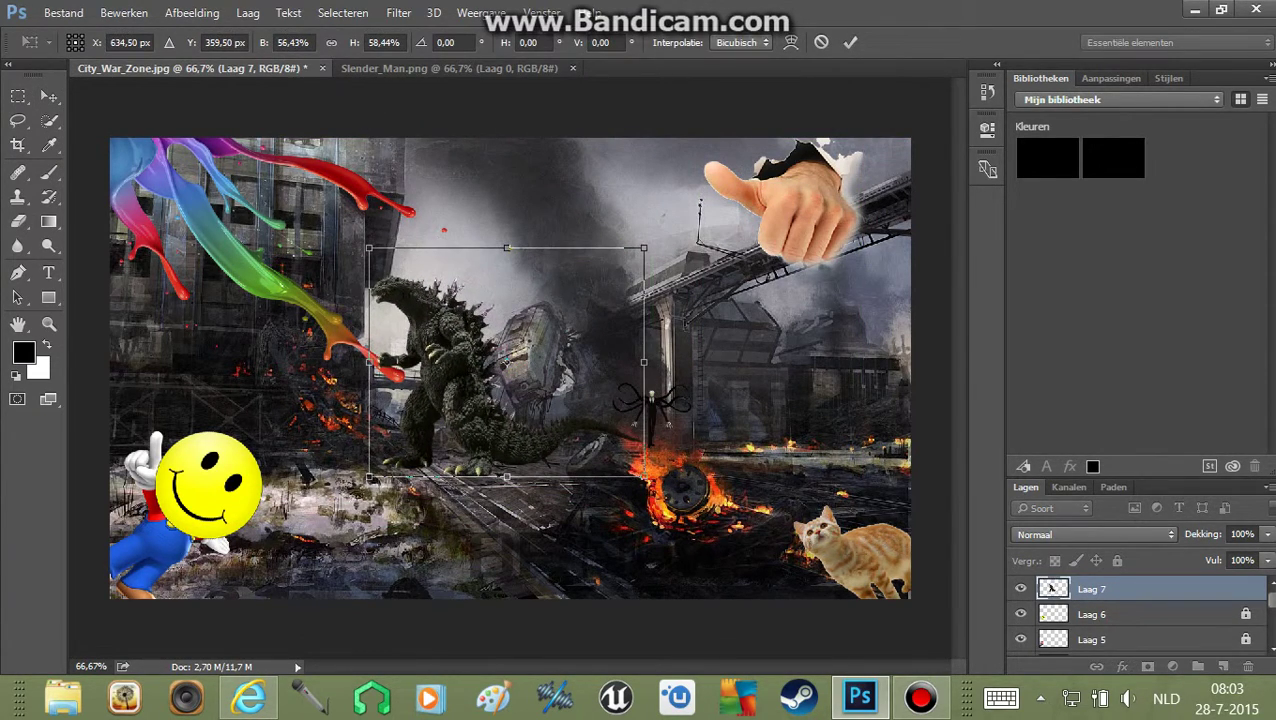
{"action": "left_click_drag", "start_coordinate": [690, 375], "coordinate": [686, 326]}
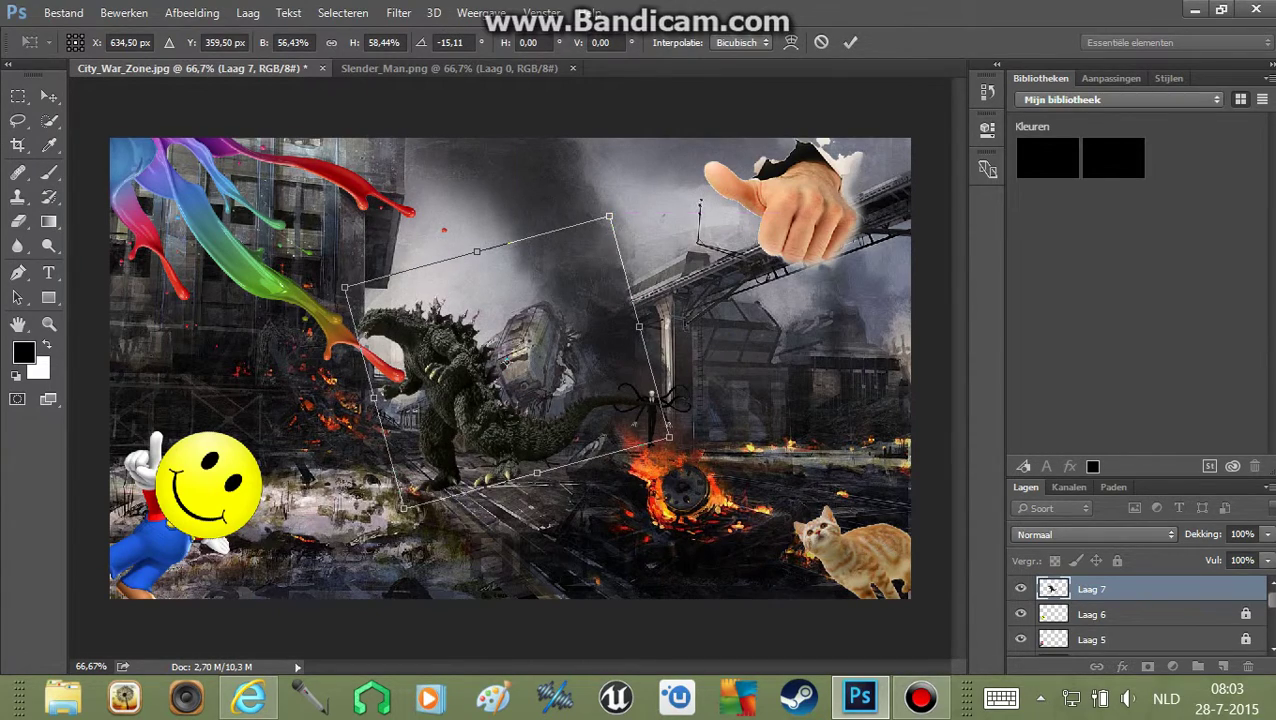
{"action": "left_click_drag", "start_coordinate": [500, 345], "coordinate": [504, 316]}
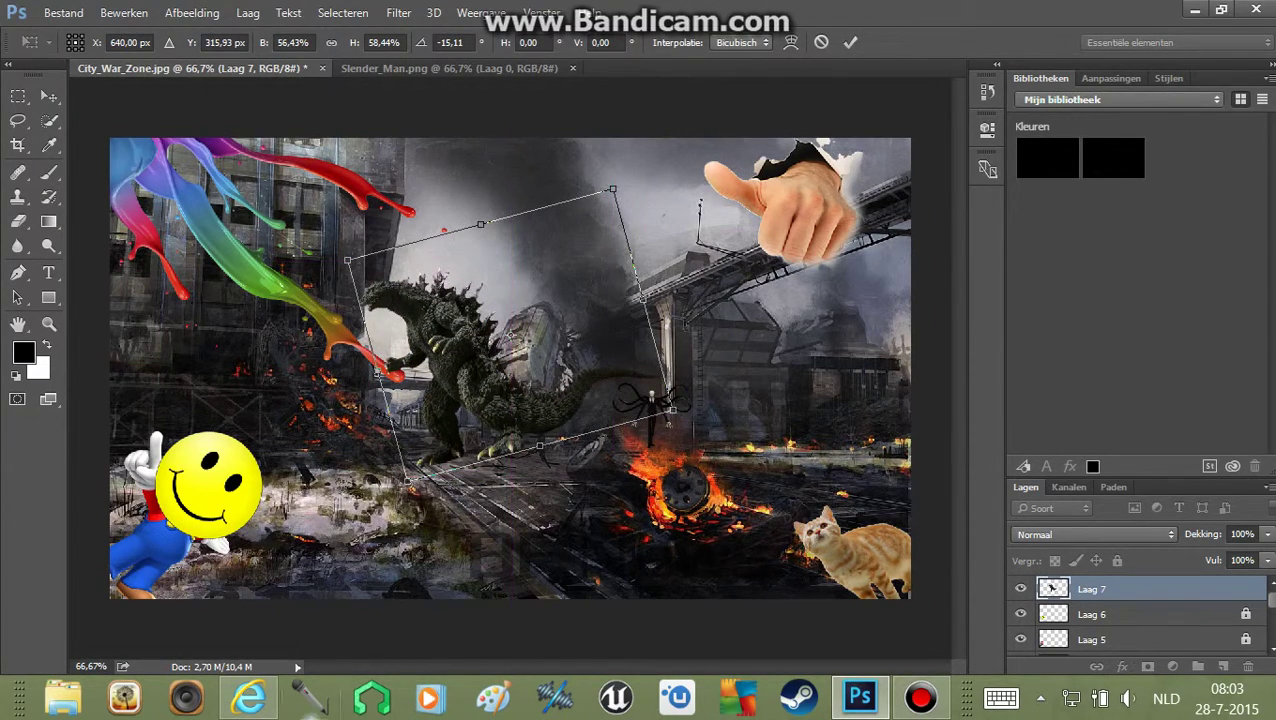
{"action": "left_click", "coordinate": [249, 697]}
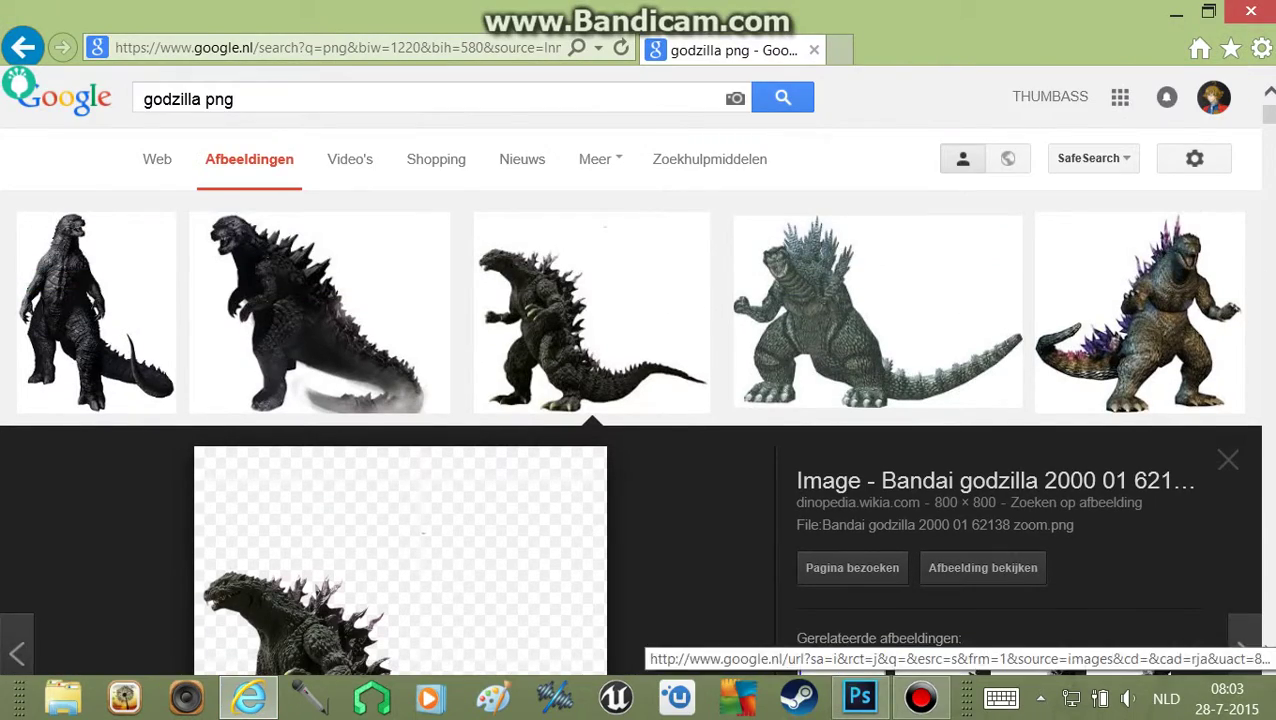
{"action": "left_click", "coordinate": [860, 697]}
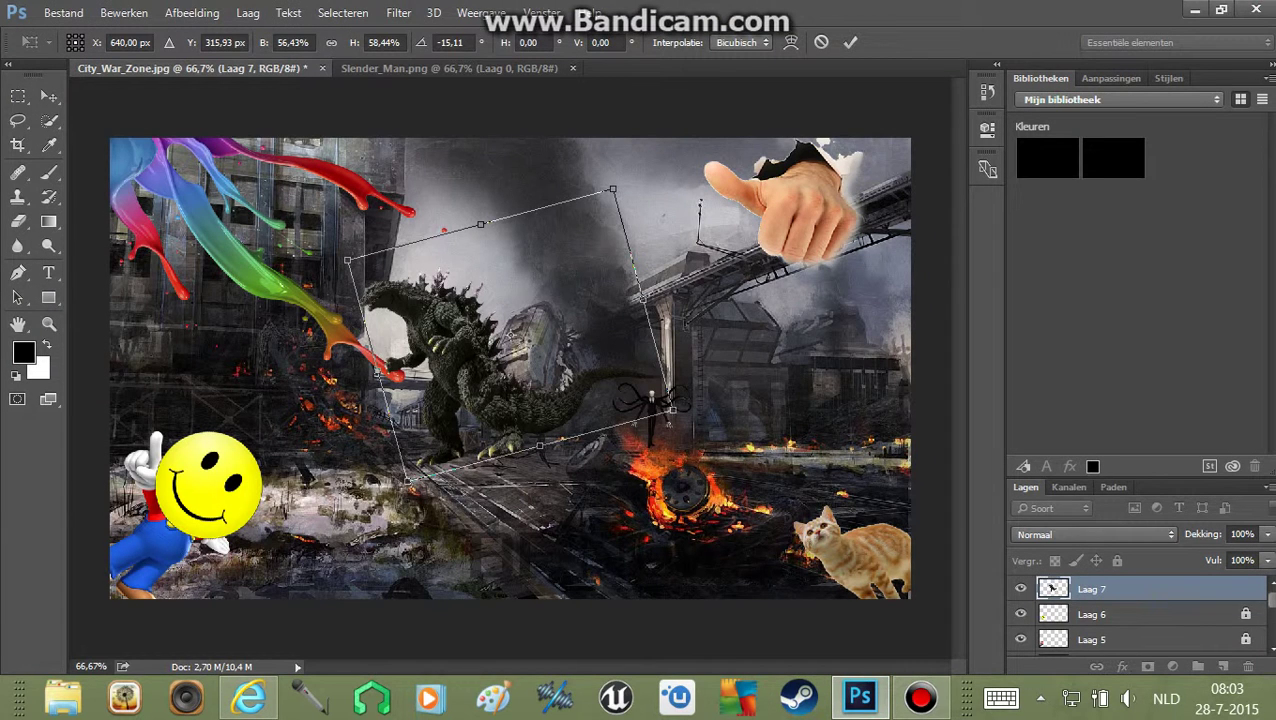
{"action": "left_click", "coordinate": [1052, 589]}
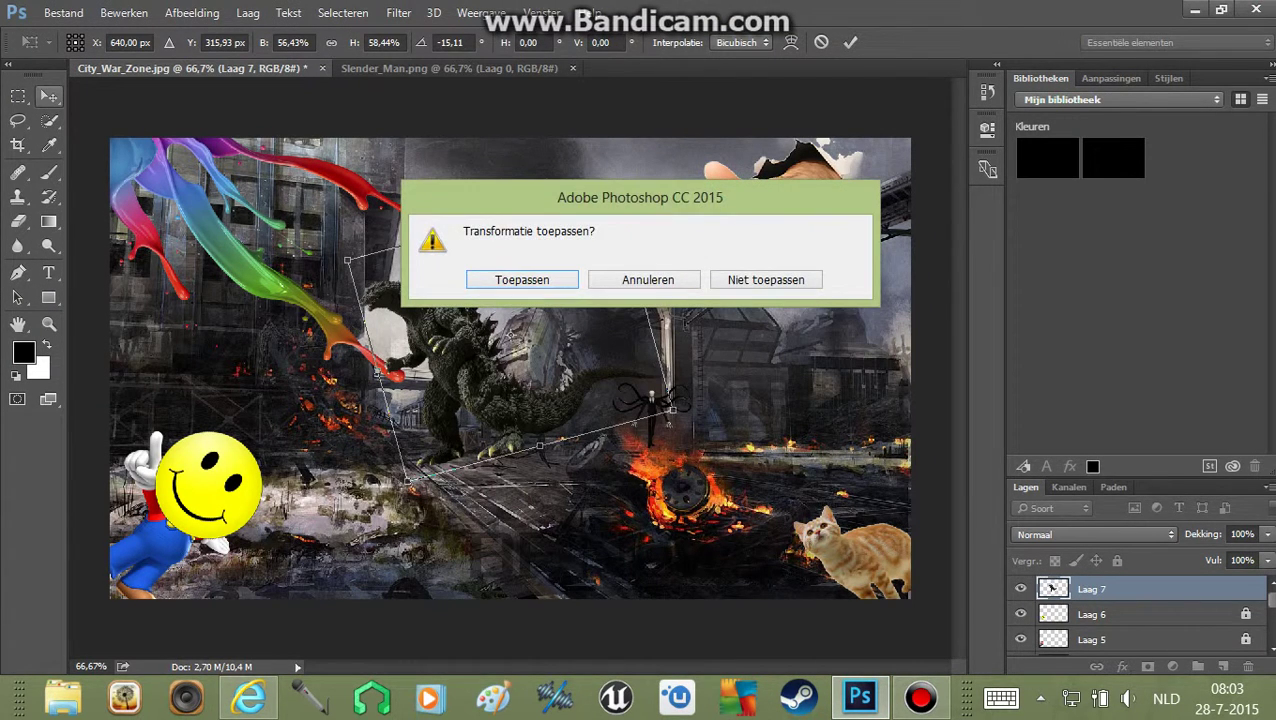
{"action": "key", "text": "Return"}
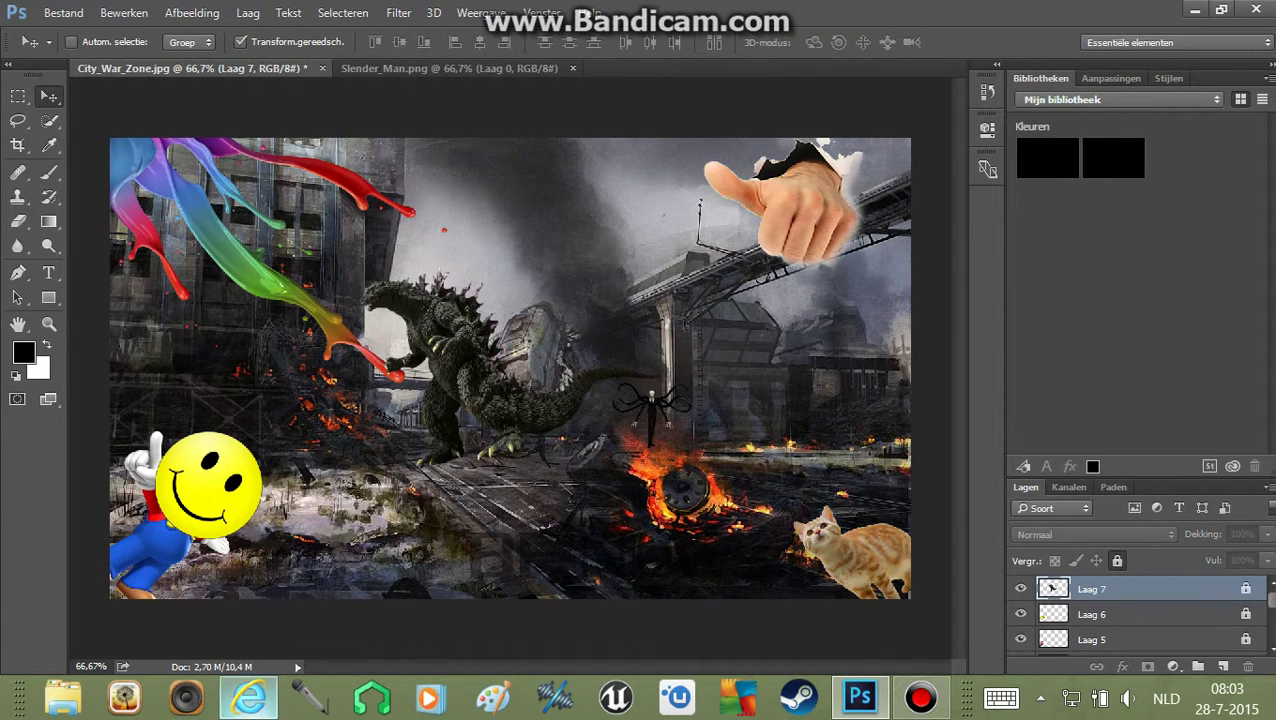
{"action": "left_click", "coordinate": [249, 697]}
- Change the Google Images search to 'explosion png'
{"action": "double_click", "coordinate": [172, 98]}
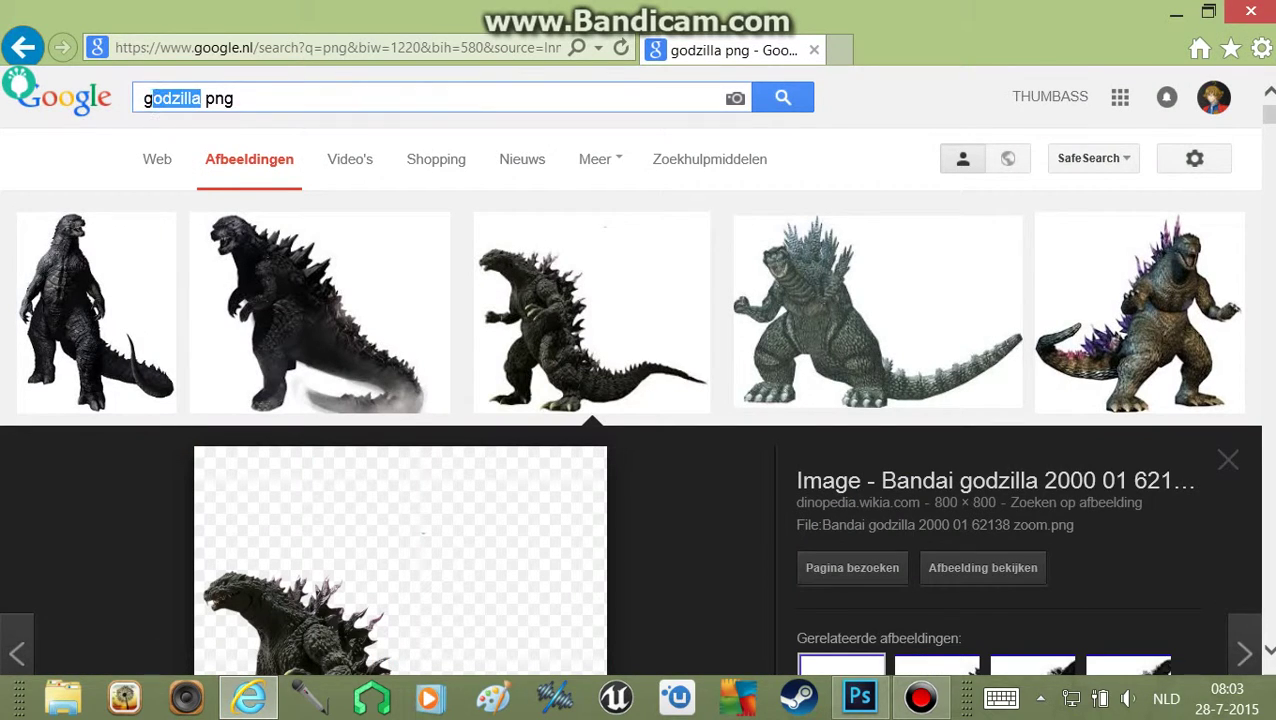
{"action": "type", "text": "expl"}
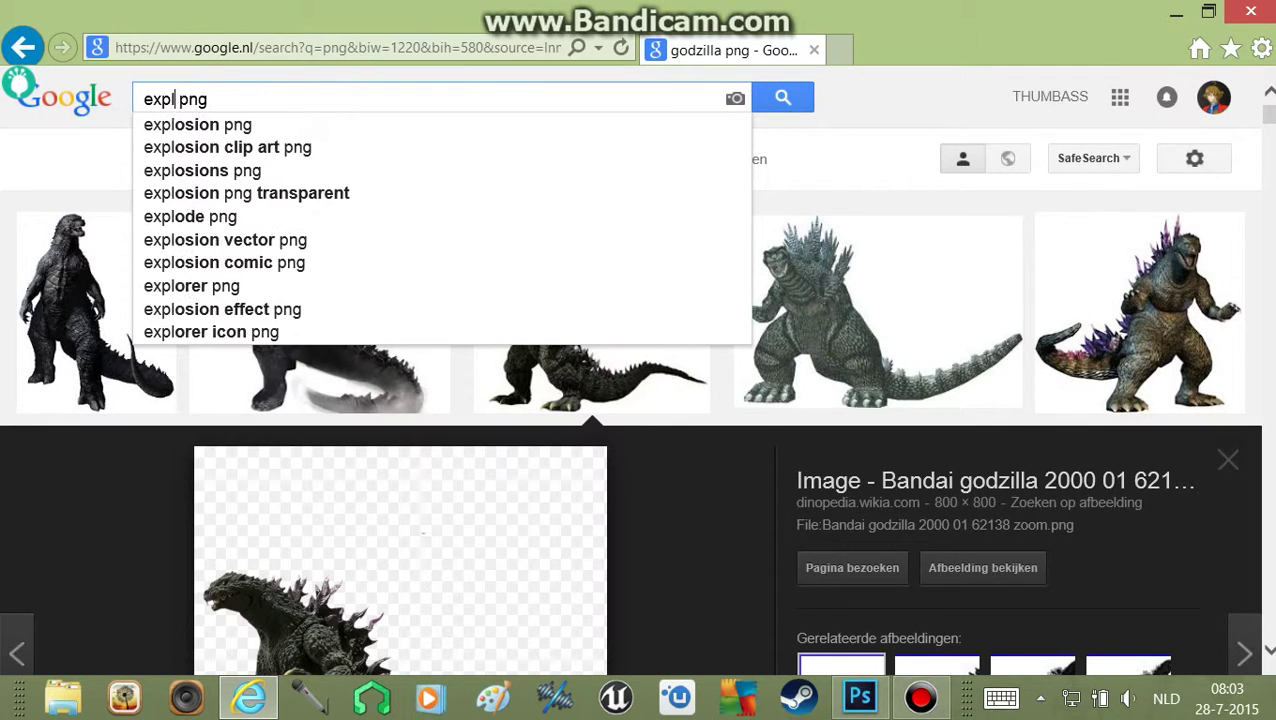
{"action": "type", "text": "osion"}
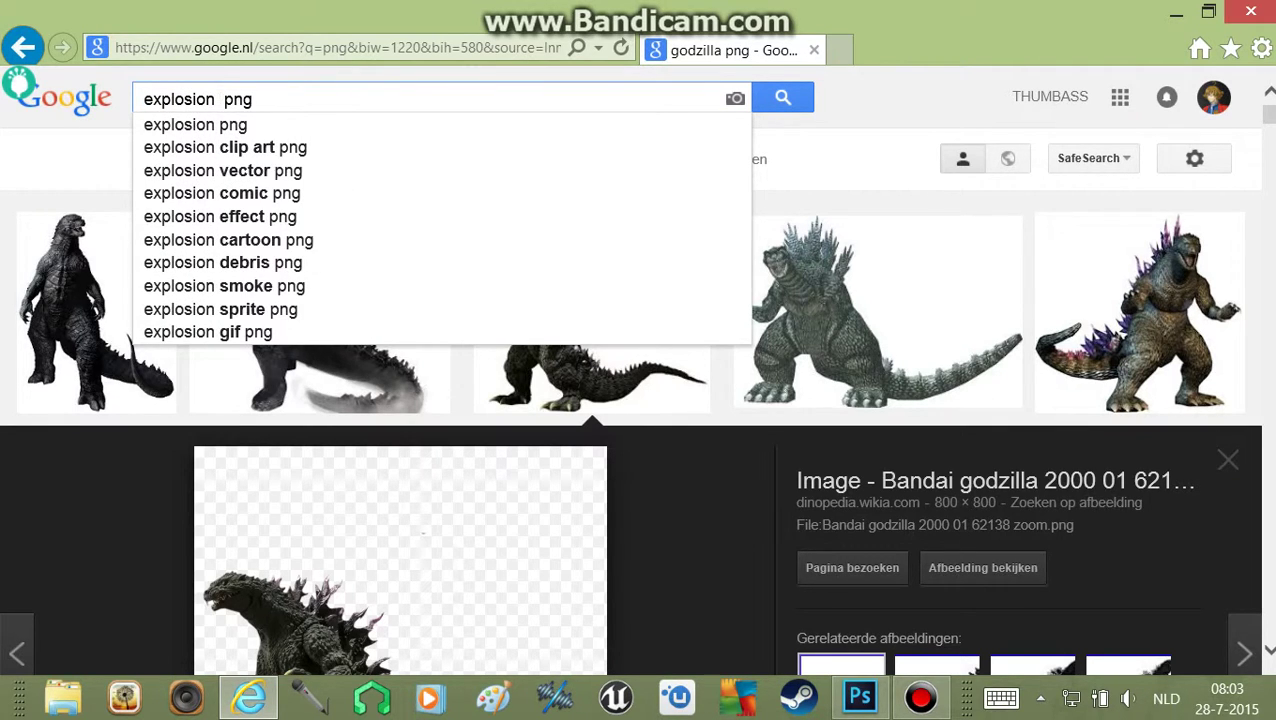
{"action": "key", "text": "BackSpace"}
{"action": "key", "text": "Return"}
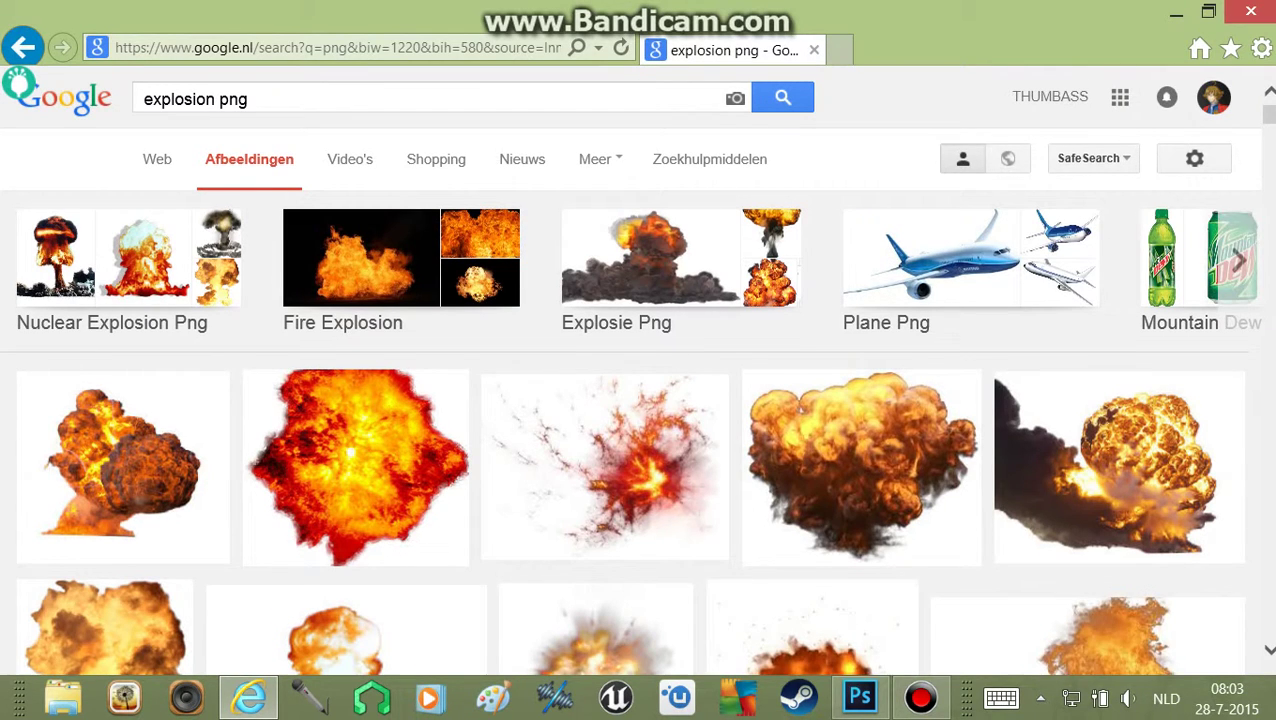
{"action": "scroll", "coordinate": [120, 370], "scroll_direction": "down", "scroll_amount": 2}
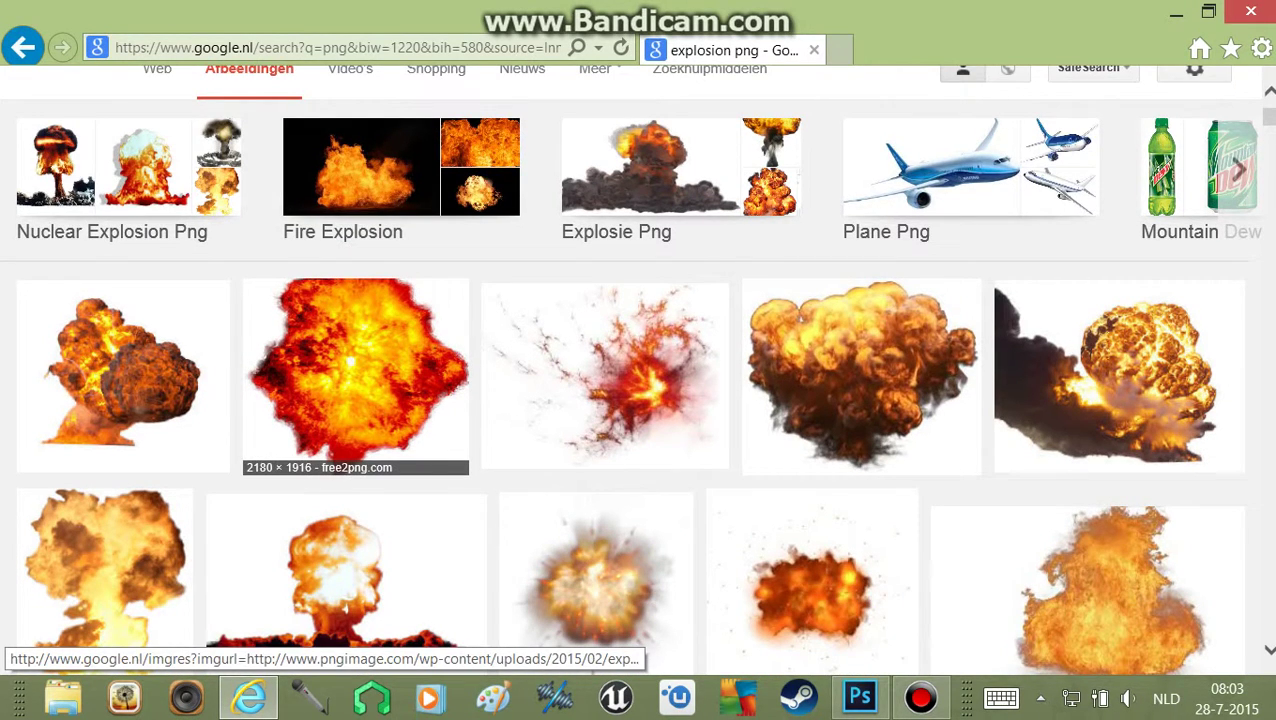
- Save the transparent fire explosion image over Shrek.png and return to Photoshop
{"action": "left_click", "coordinate": [355, 370]}
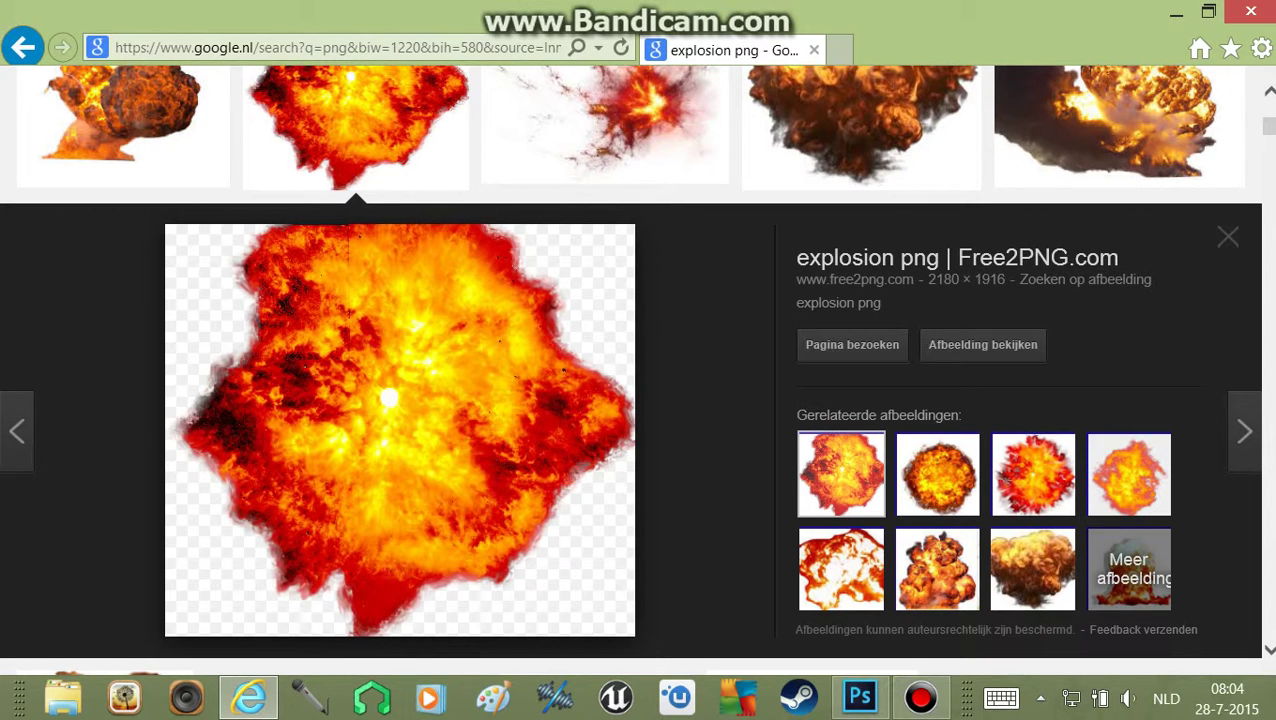
{"action": "left_click", "coordinate": [115, 135]}
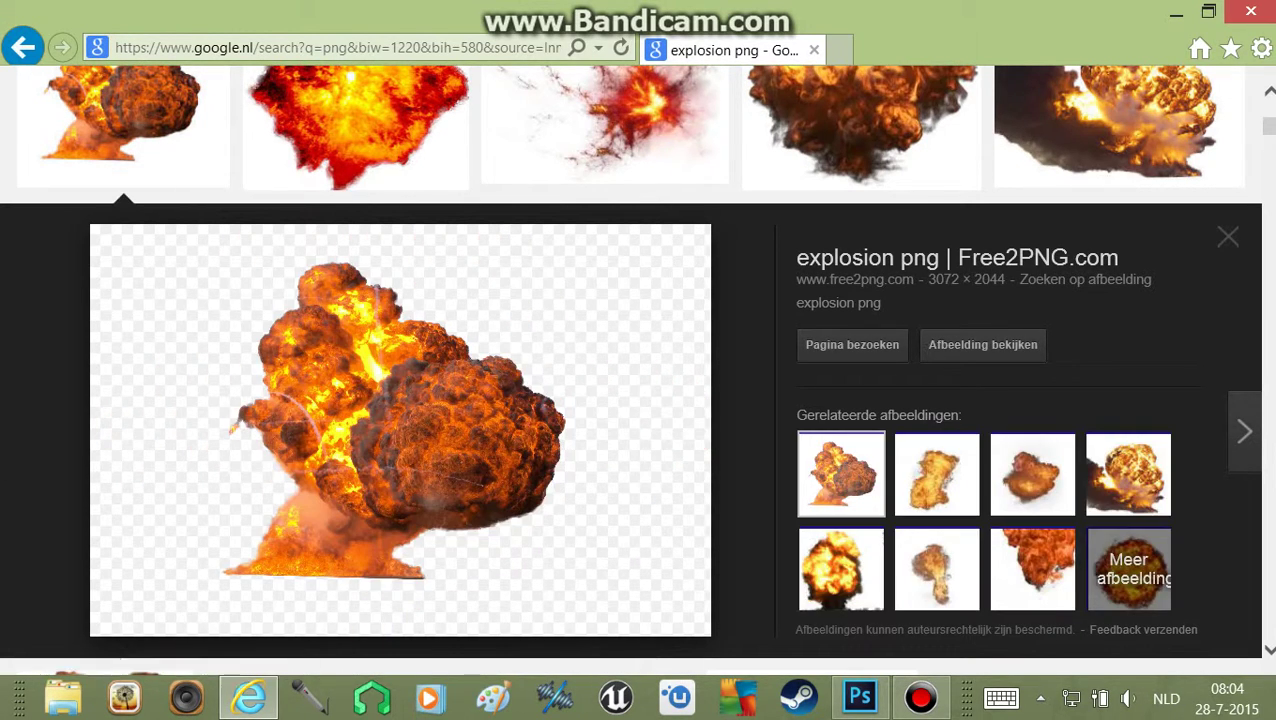
{"action": "left_click", "coordinate": [355, 130]}
{"action": "right_click", "coordinate": [207, 282]}
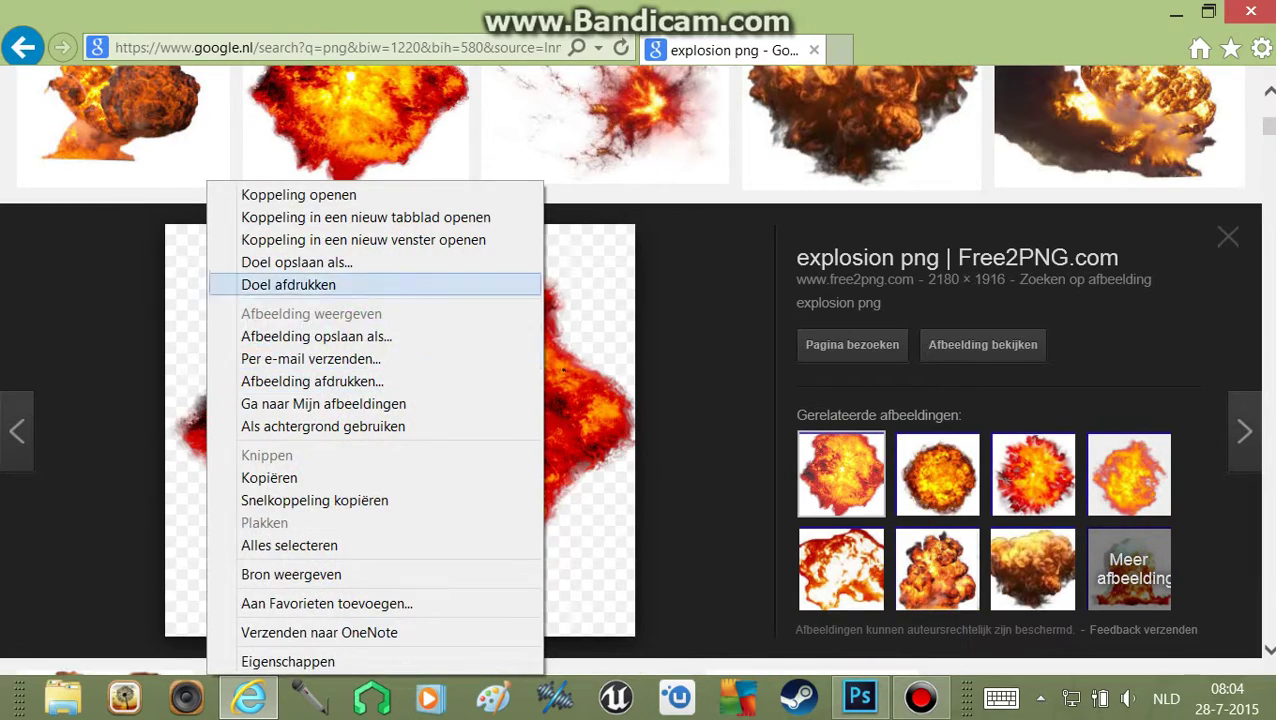
{"action": "left_click", "coordinate": [316, 336]}
{"action": "double_click", "coordinate": [274, 345]}
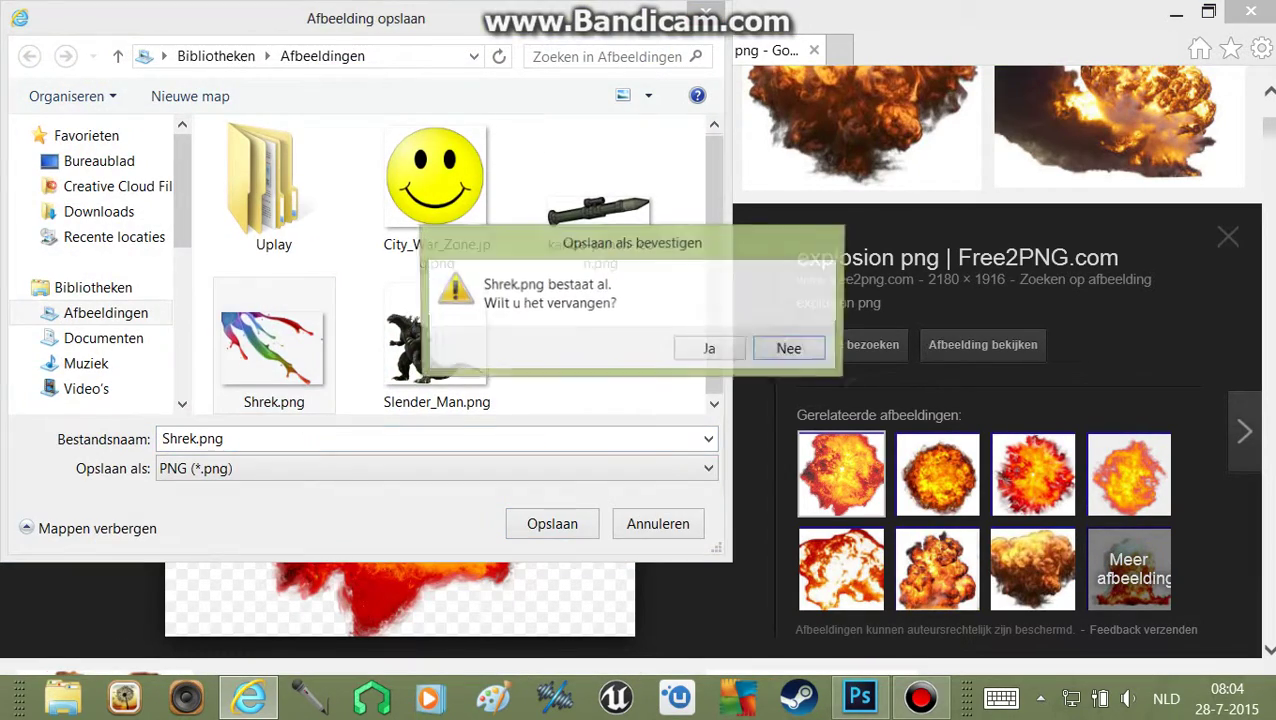
{"action": "left_click", "coordinate": [709, 348]}
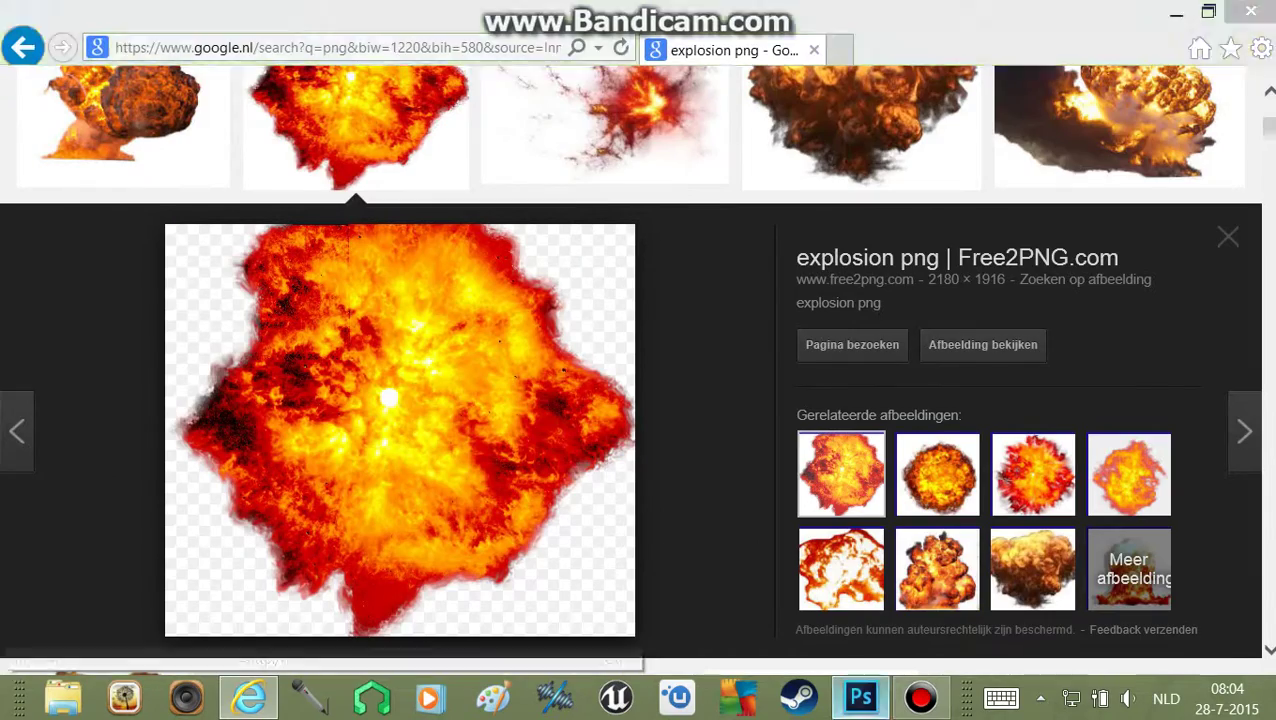
{"action": "key", "text": "alt+Tab"}
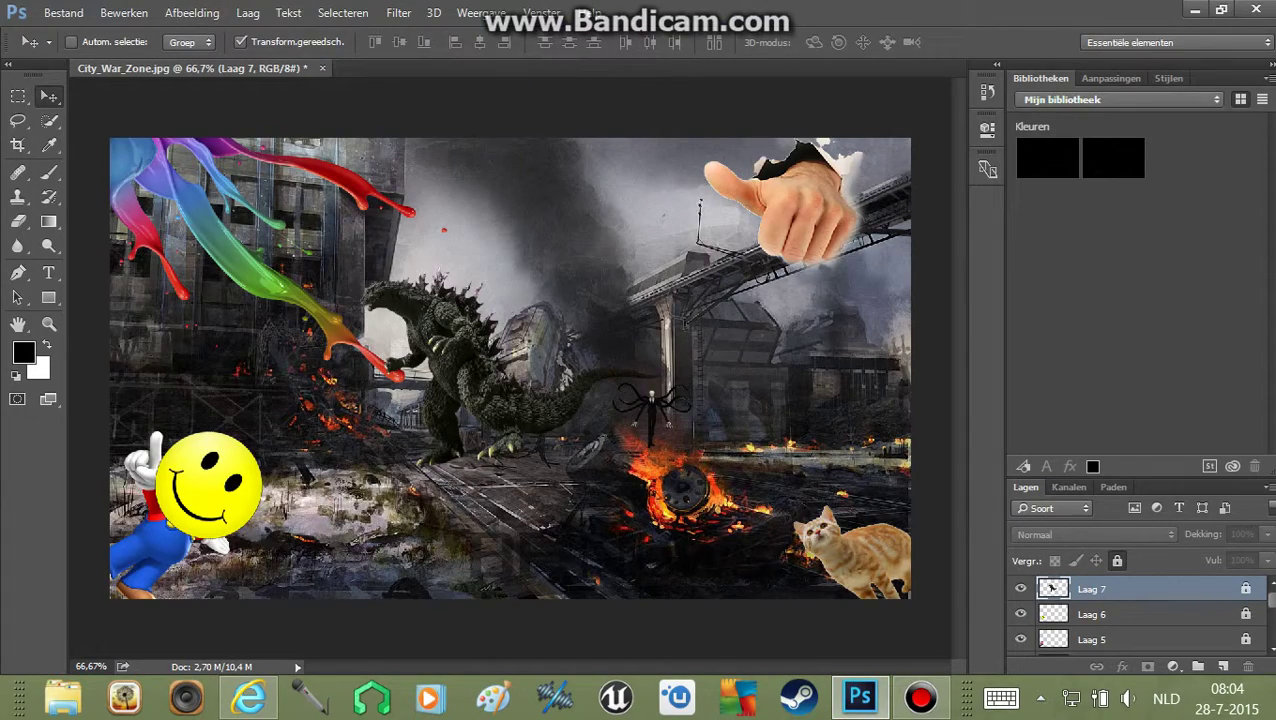
- Open Shrek.png and drag the explosion into the City_War_Zone composition
{"action": "left_click", "coordinate": [63, 12]}
{"action": "left_click", "coordinate": [110, 74]}
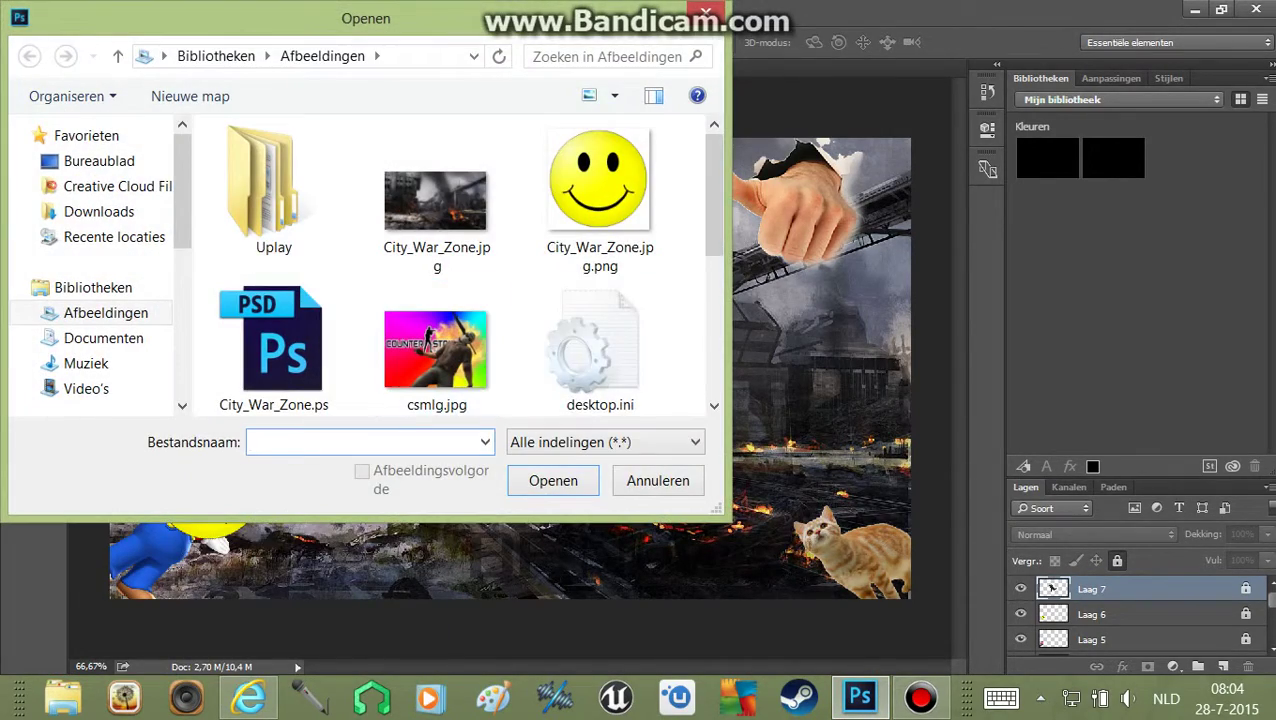
{"action": "scroll", "coordinate": [450, 265], "scroll_direction": "down", "scroll_amount": 3}
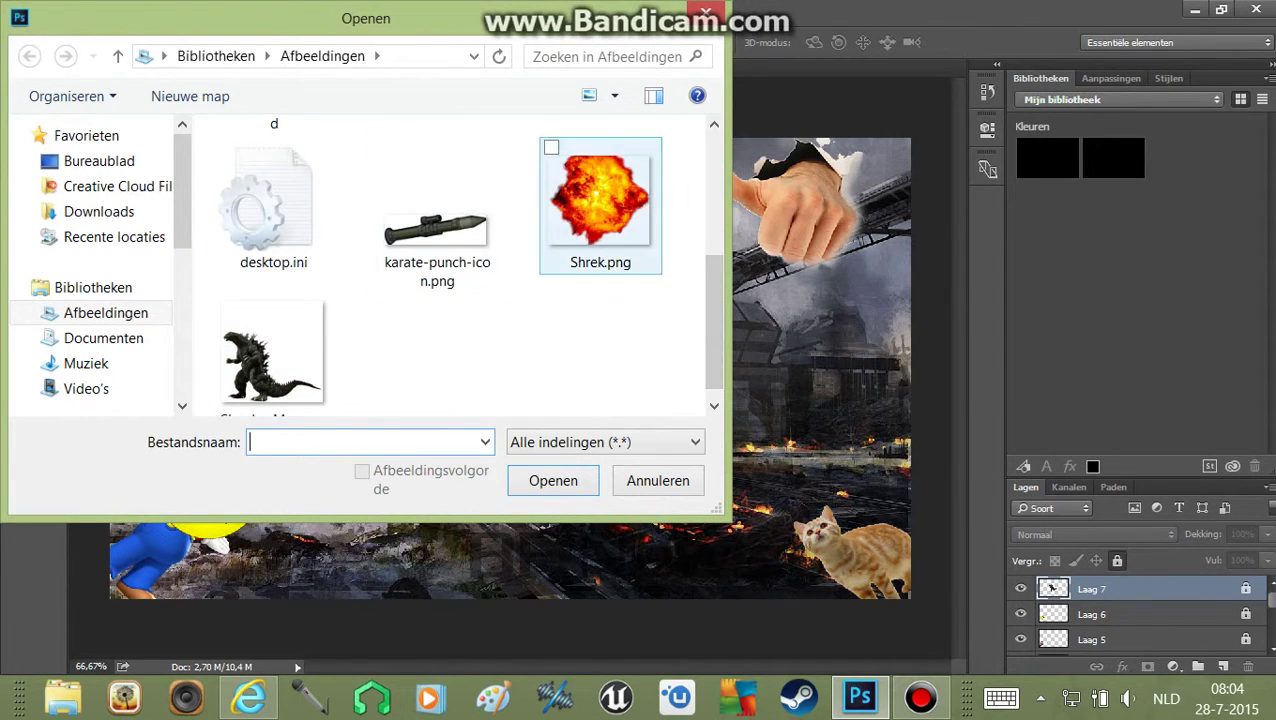
{"action": "double_click", "coordinate": [600, 200]}
{"action": "mouse_move", "coordinate": [505, 255]}
{"action": "left_mouse_down"}
{"action": "mouse_move", "coordinate": [190, 68]}
{"action": "mouse_move", "coordinate": [388, 497]}
{"action": "left_mouse_up"}
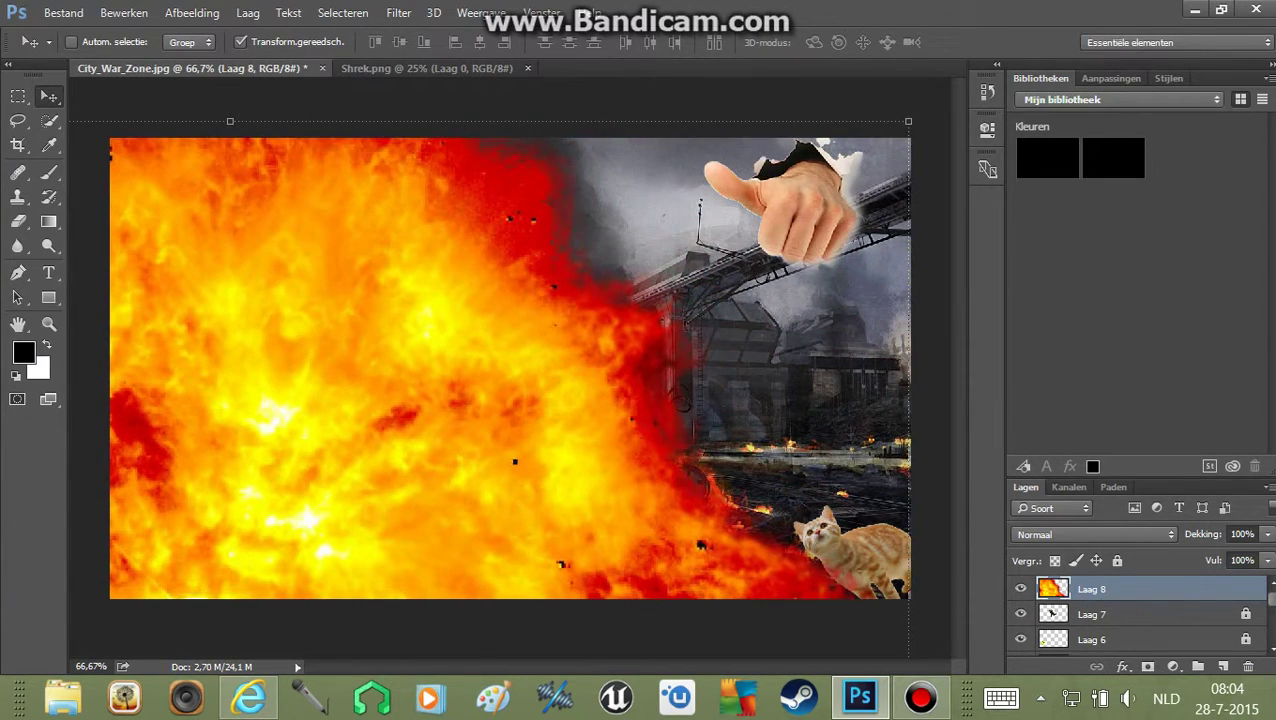
- Shrink the explosion beside Godzilla's head, tilt it about 22°, apply, and lock Laag 8
{"action": "mouse_move", "coordinate": [908, 121]}
{"action": "left_mouse_down"}
{"action": "mouse_move", "coordinate": [690, 261]}
{"action": "mouse_move", "coordinate": [222, 614]}
{"action": "left_mouse_up"}
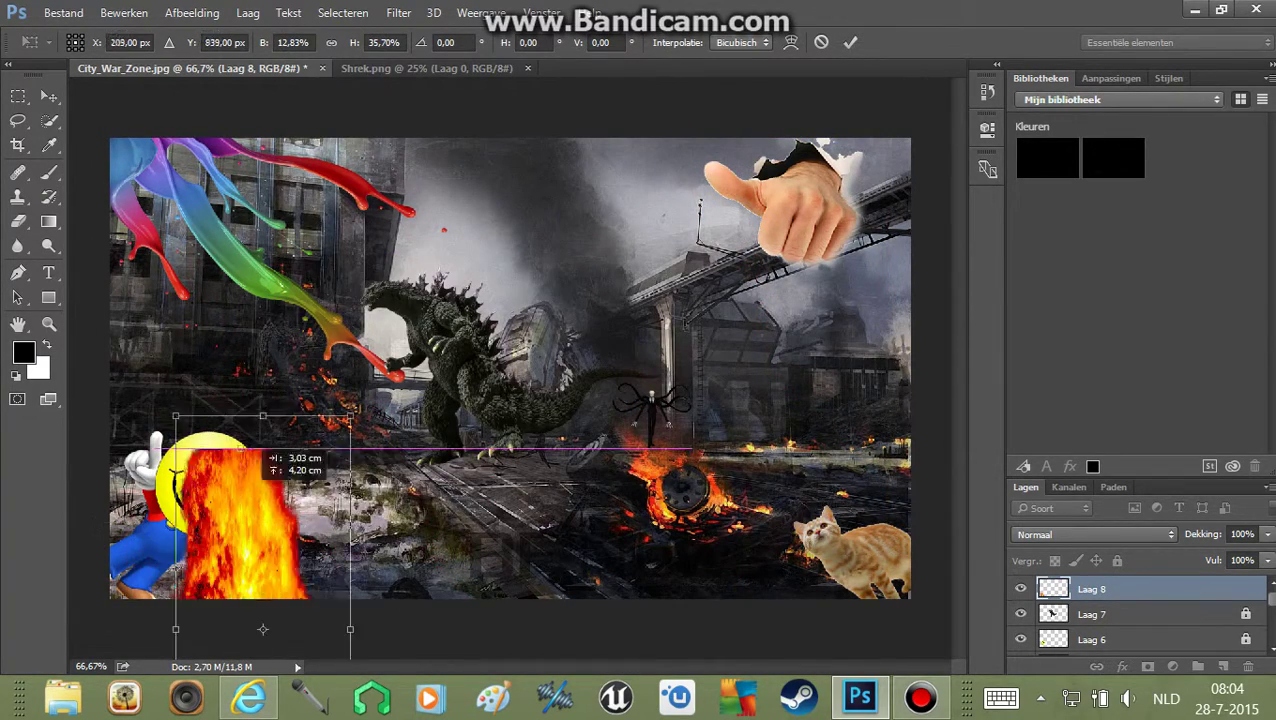
{"action": "mouse_move", "coordinate": [222, 614]}
{"action": "left_mouse_down"}
{"action": "mouse_move", "coordinate": [510, 198]}
{"action": "mouse_move", "coordinate": [481, 467]}
{"action": "mouse_move", "coordinate": [436, 512]}
{"action": "left_mouse_up"}
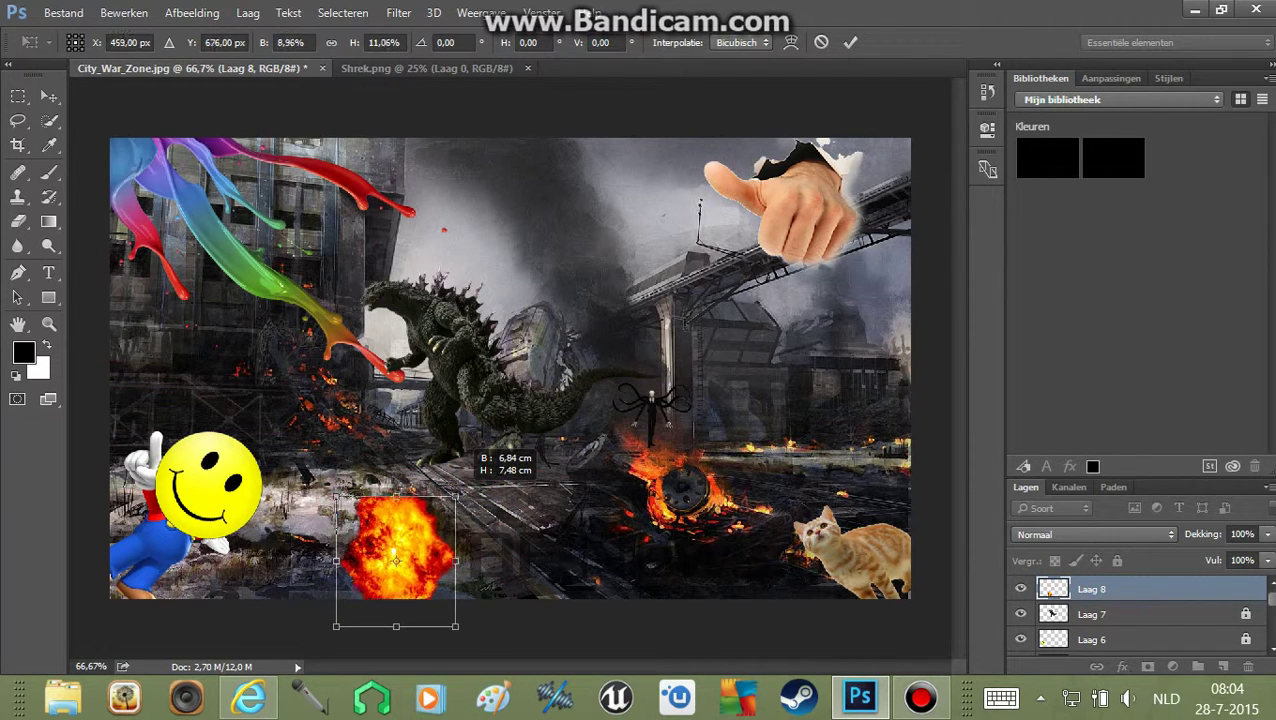
{"action": "left_click_drag", "start_coordinate": [386, 565], "coordinate": [323, 273]}
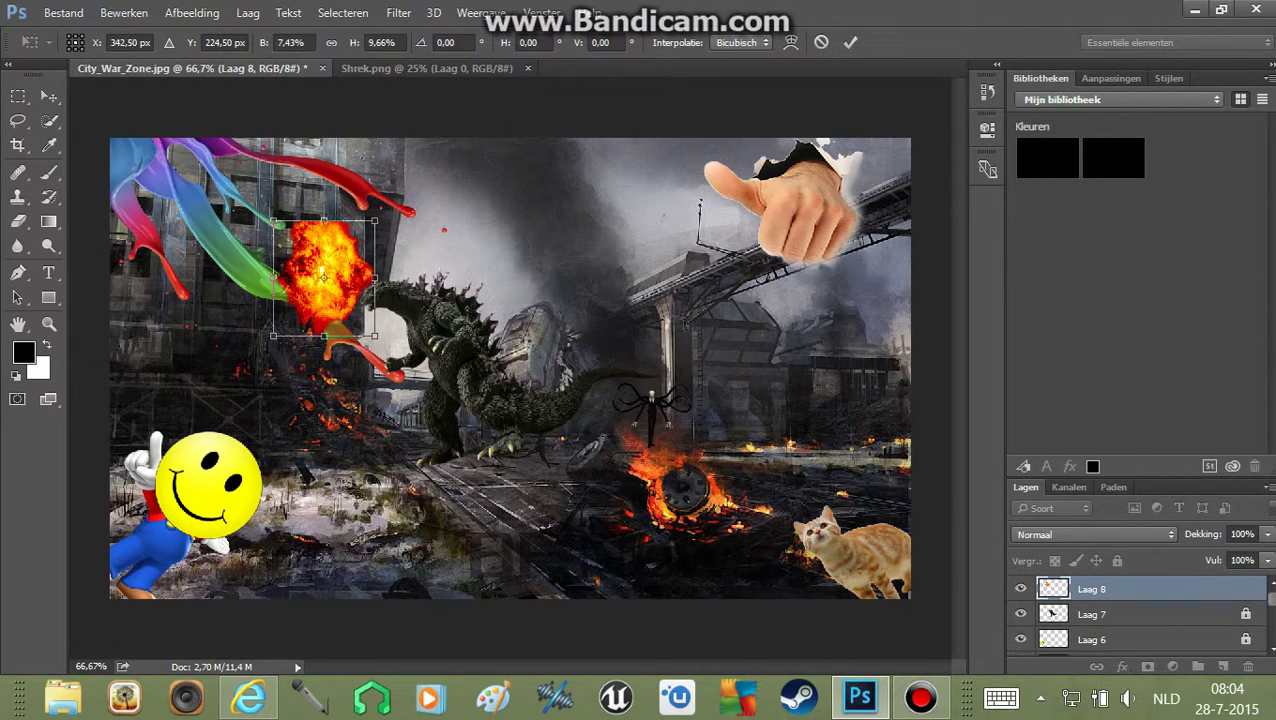
{"action": "left_click_drag", "start_coordinate": [376, 222], "coordinate": [395, 205]}
{"action": "left_click_drag", "start_coordinate": [490, 265], "coordinate": [495, 200]}
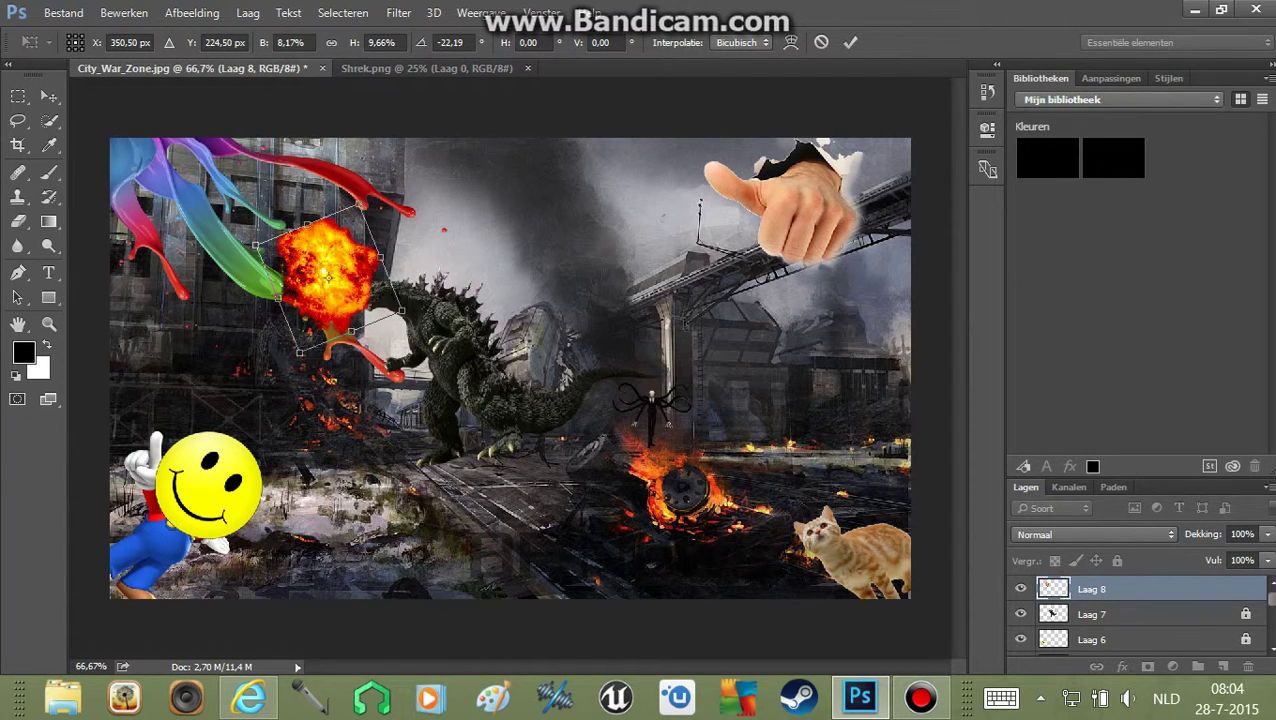
{"action": "left_click", "coordinate": [49, 96]}
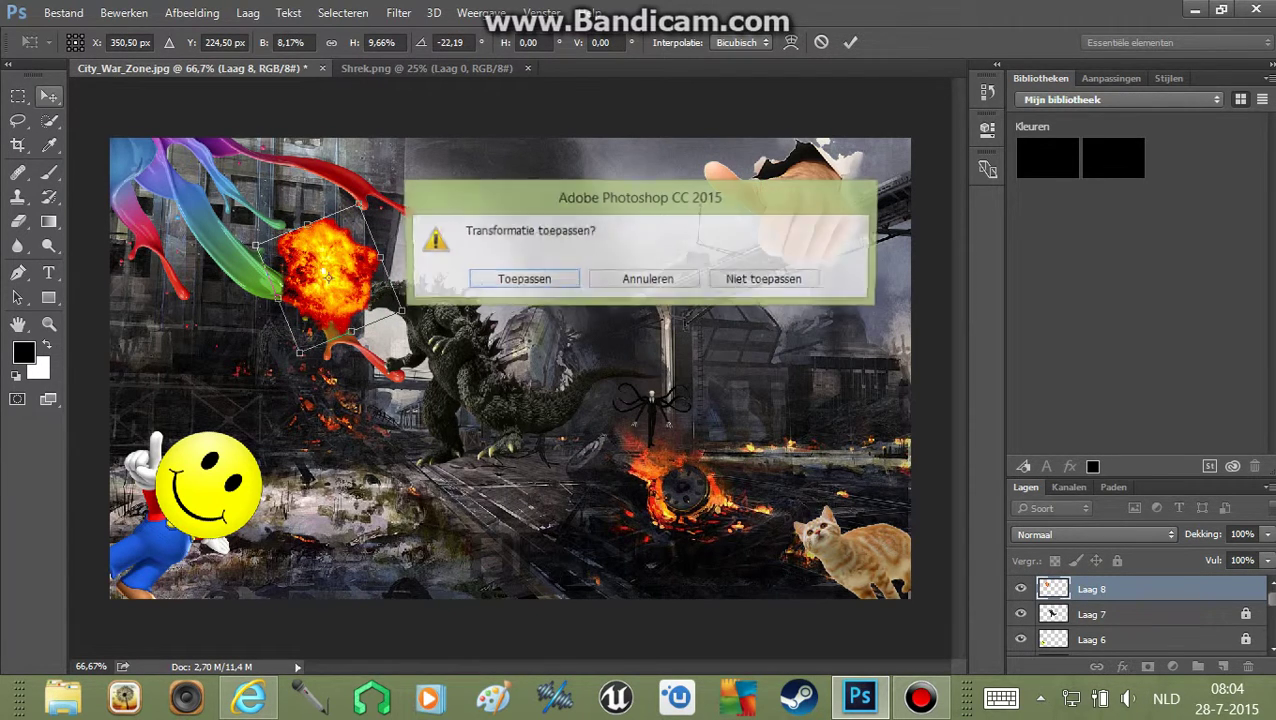
{"action": "left_click", "coordinate": [518, 281]}
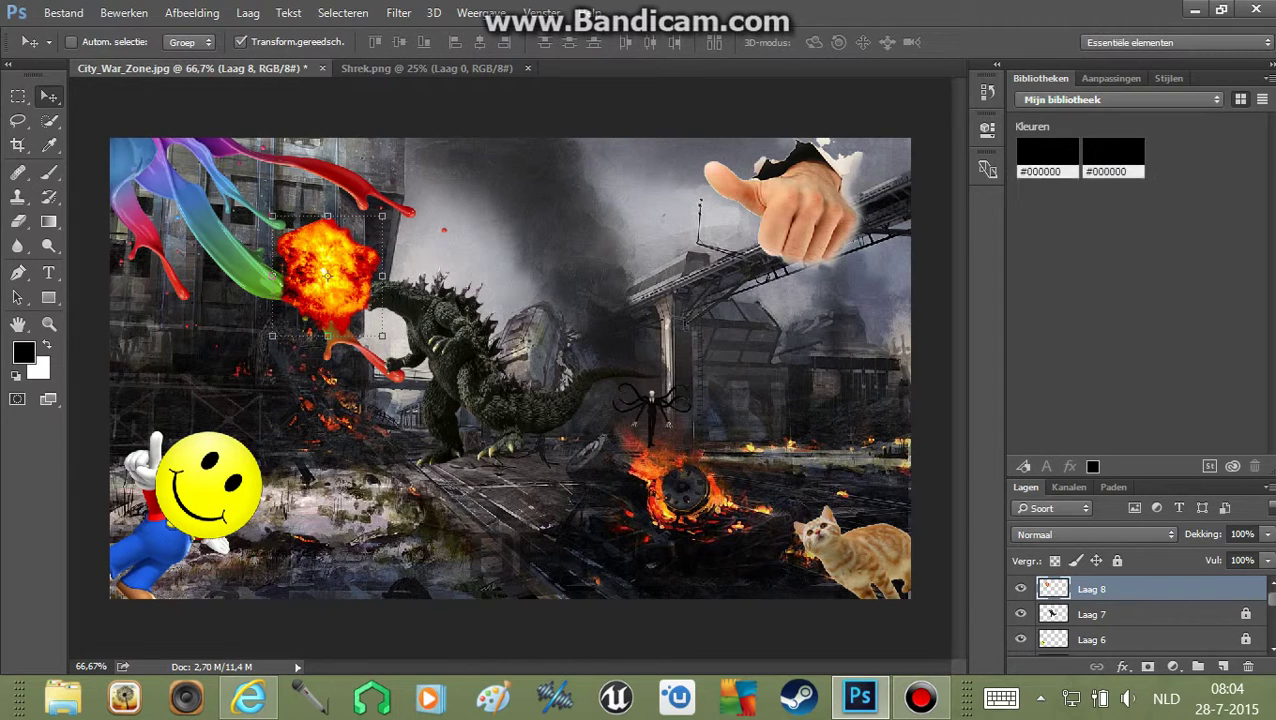
{"action": "left_click", "coordinate": [1117, 561]}
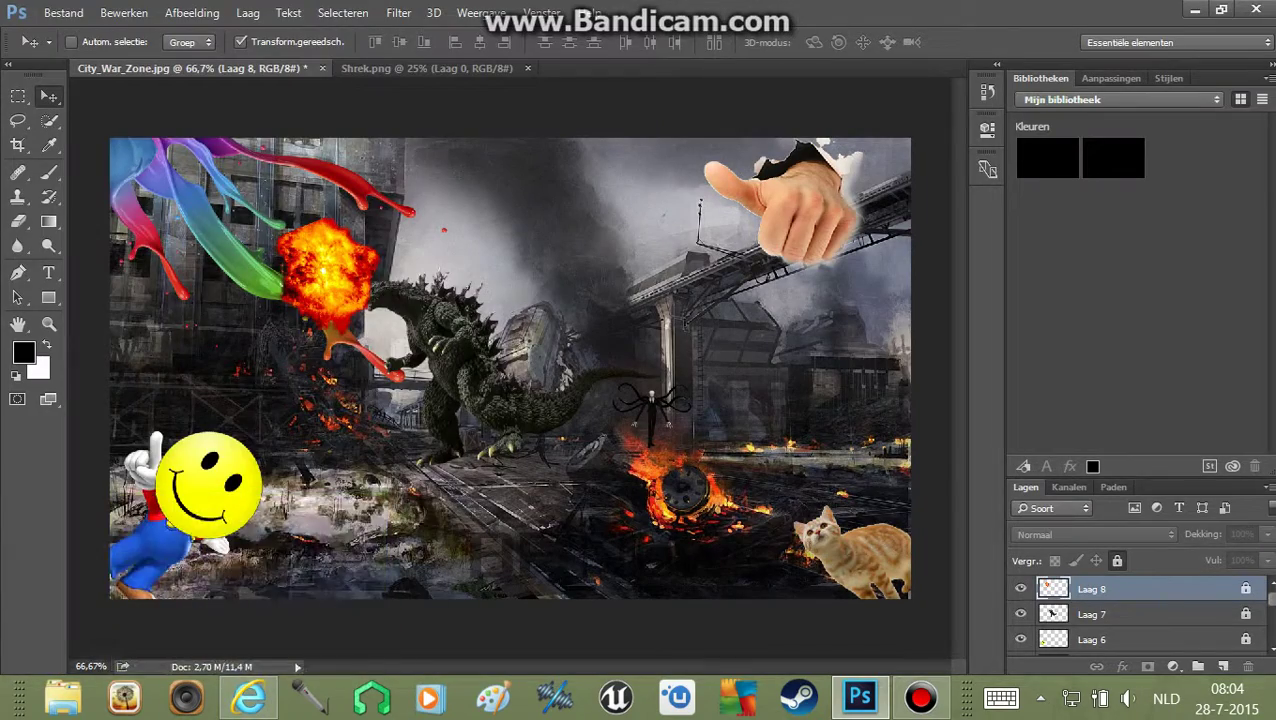
- Open the Counter-Strike picture csmlg.jpg as a new document
{"action": "left_click", "coordinate": [63, 13]}
{"action": "left_click", "coordinate": [143, 37]}
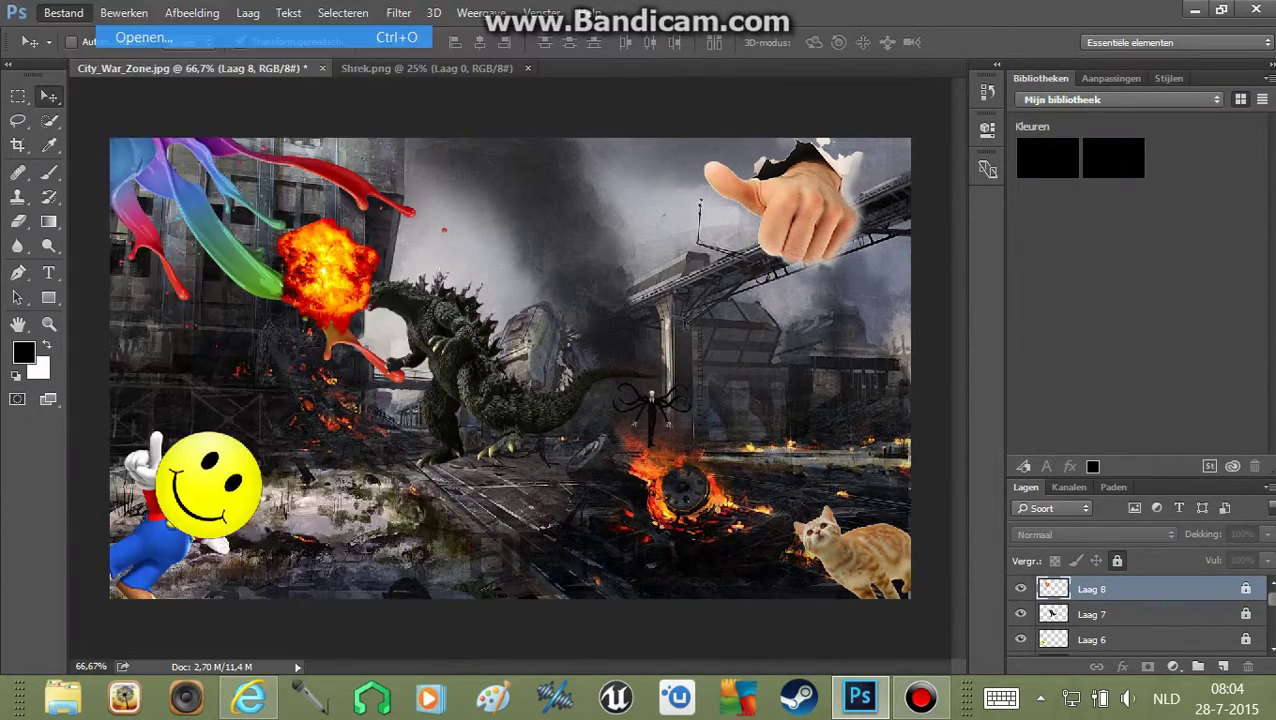
{"action": "double_click", "coordinate": [433, 330]}
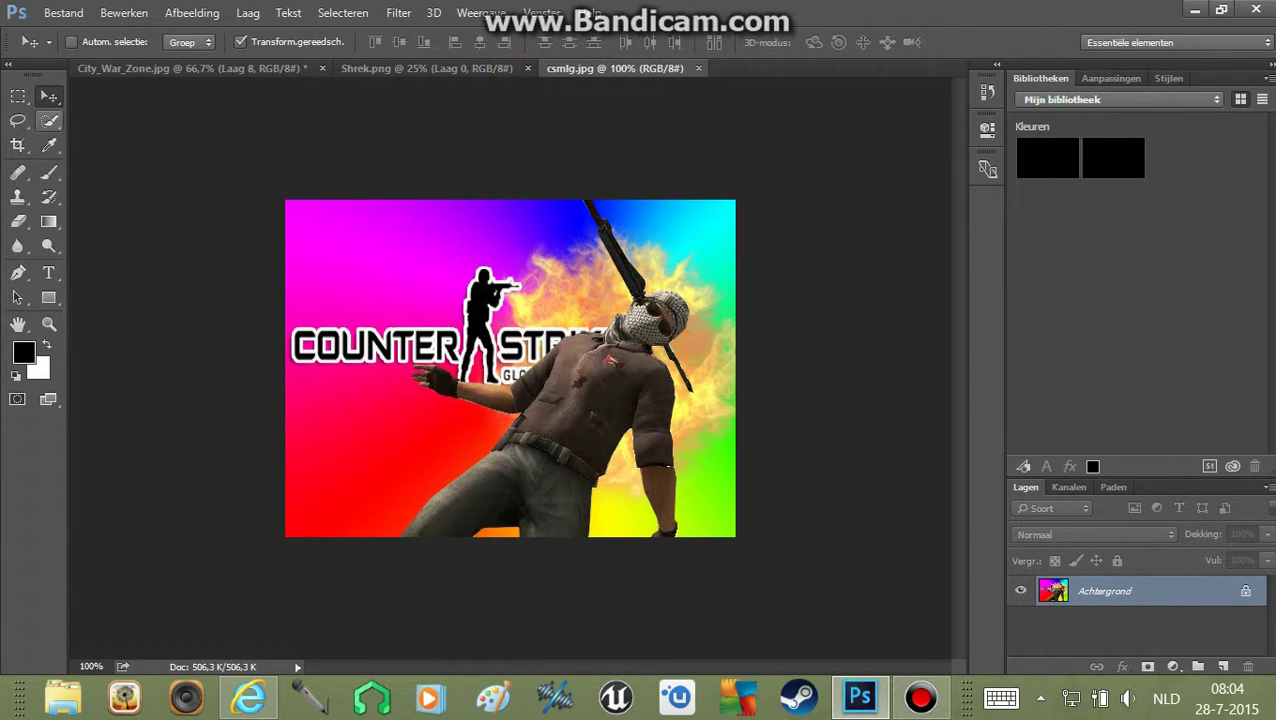
- Lasso-select the soldier's masked head, deselecting and retrying after a rough first attempt
{"action": "key", "text": "l"}
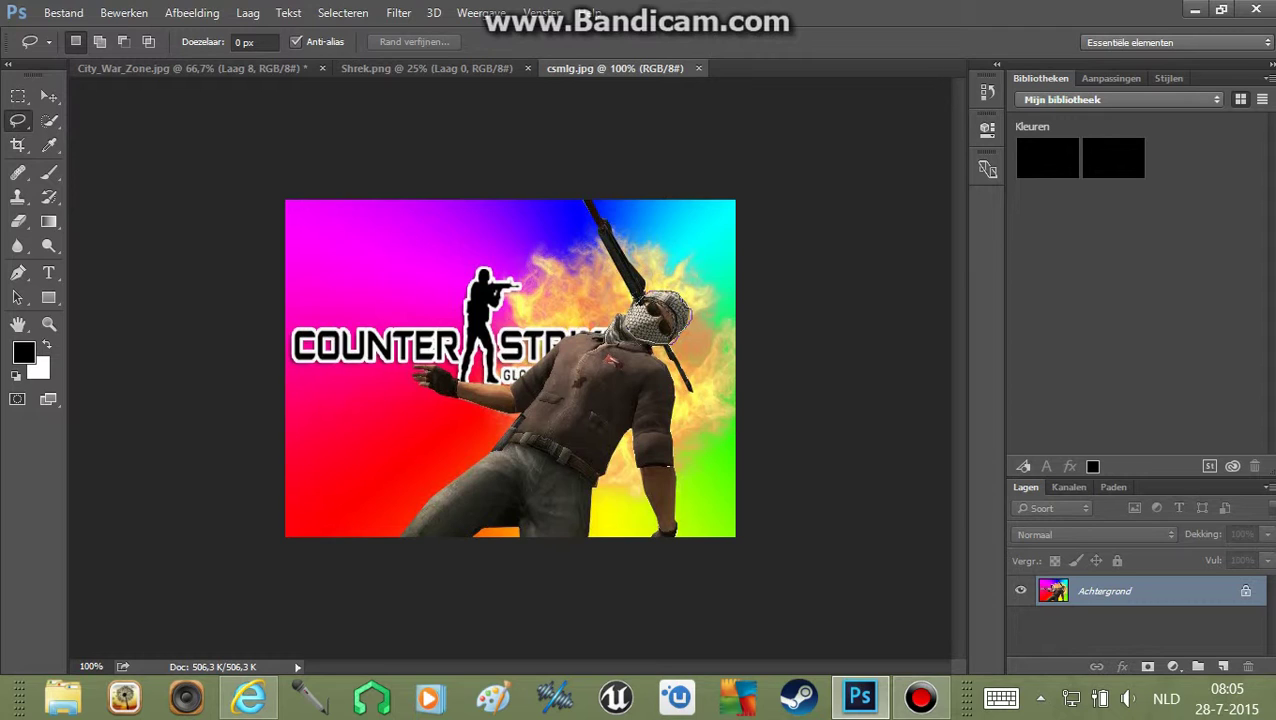
{"action": "left_click_drag", "start_coordinate": [555, 285], "coordinate": [515, 312]}
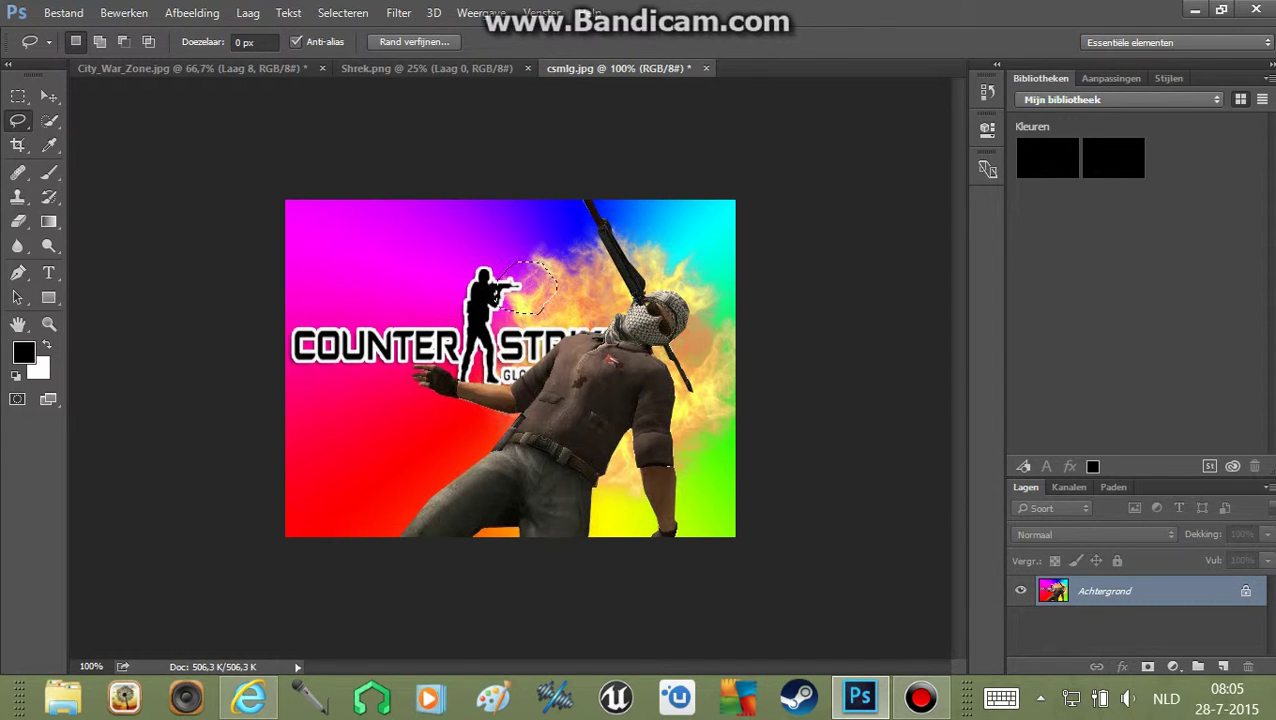
{"action": "key", "text": "ctrl+d"}
{"action": "left_click", "coordinate": [627, 319]}
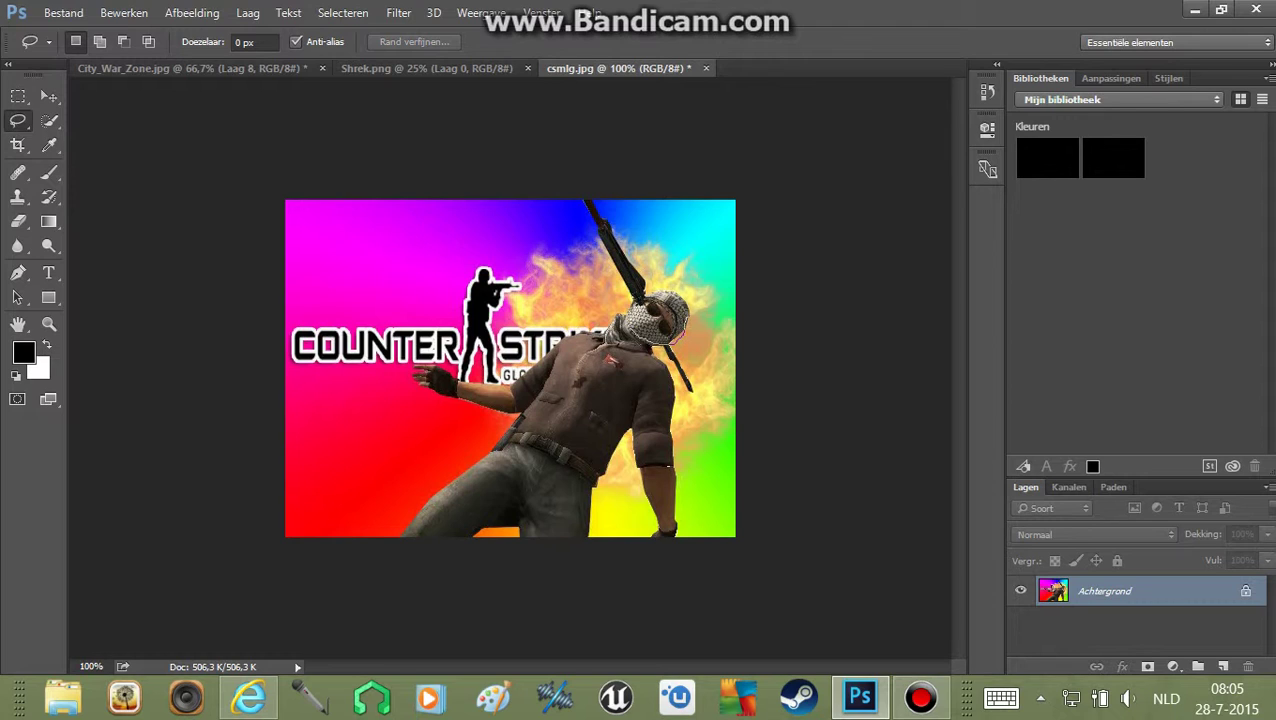
{"action": "left_click_drag", "start_coordinate": [688, 296], "coordinate": [632, 330]}
{"action": "left_click", "coordinate": [632, 340]}
{"action": "left_click", "coordinate": [636, 318]}
{"action": "left_click_drag", "start_coordinate": [620, 320], "coordinate": [548, 277]}
- Free-transform the selected head patch, moving it and rotating it about -60°
{"action": "left_click", "coordinate": [49, 96]}
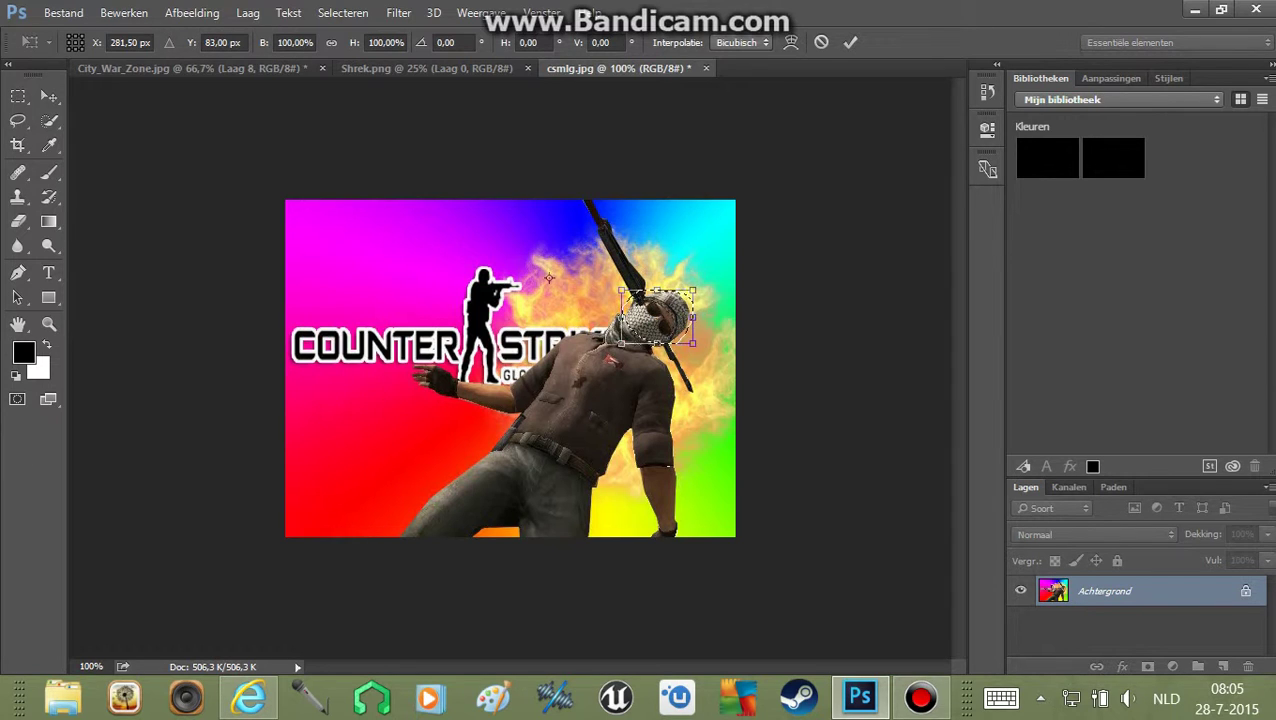
{"action": "mouse_move", "coordinate": [656, 318]}
{"action": "left_mouse_down"}
{"action": "mouse_move", "coordinate": [264, 66]}
{"action": "mouse_move", "coordinate": [546, 405]}
{"action": "mouse_move", "coordinate": [600, 392]}
{"action": "left_mouse_up"}
{"action": "mouse_move", "coordinate": [660, 430]}
{"action": "left_mouse_down"}
{"action": "mouse_move", "coordinate": [312, 672]}
{"action": "mouse_move", "coordinate": [578, 494]}
{"action": "left_mouse_up"}
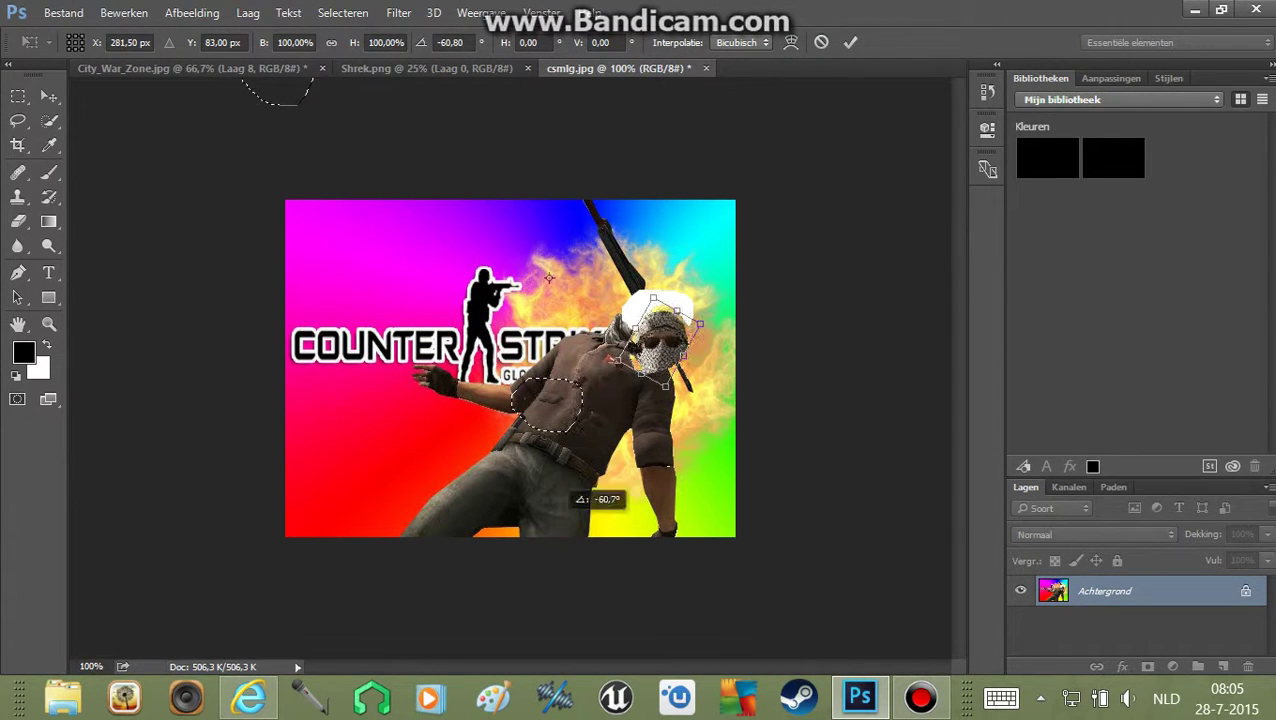
- Close the Shrek.png and csmlg.jpg documents
{"action": "left_click", "coordinate": [527, 68]}
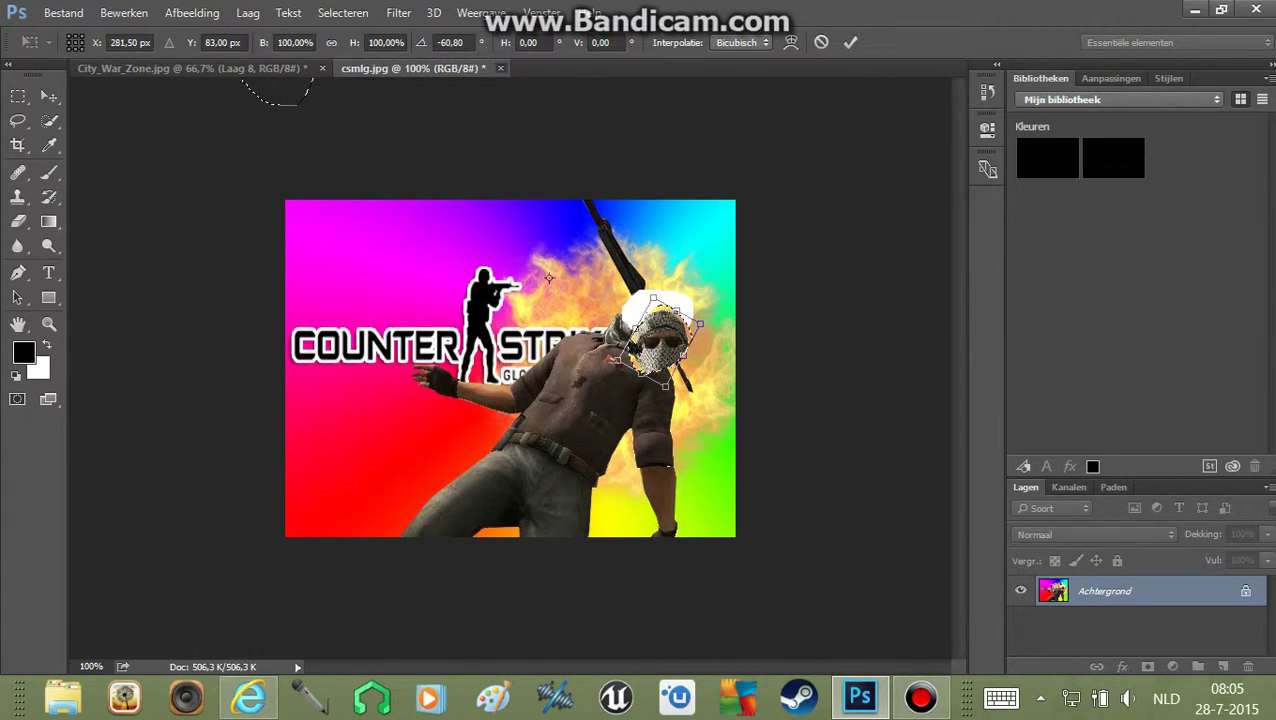
{"action": "key", "text": "ctrl+Tab"}
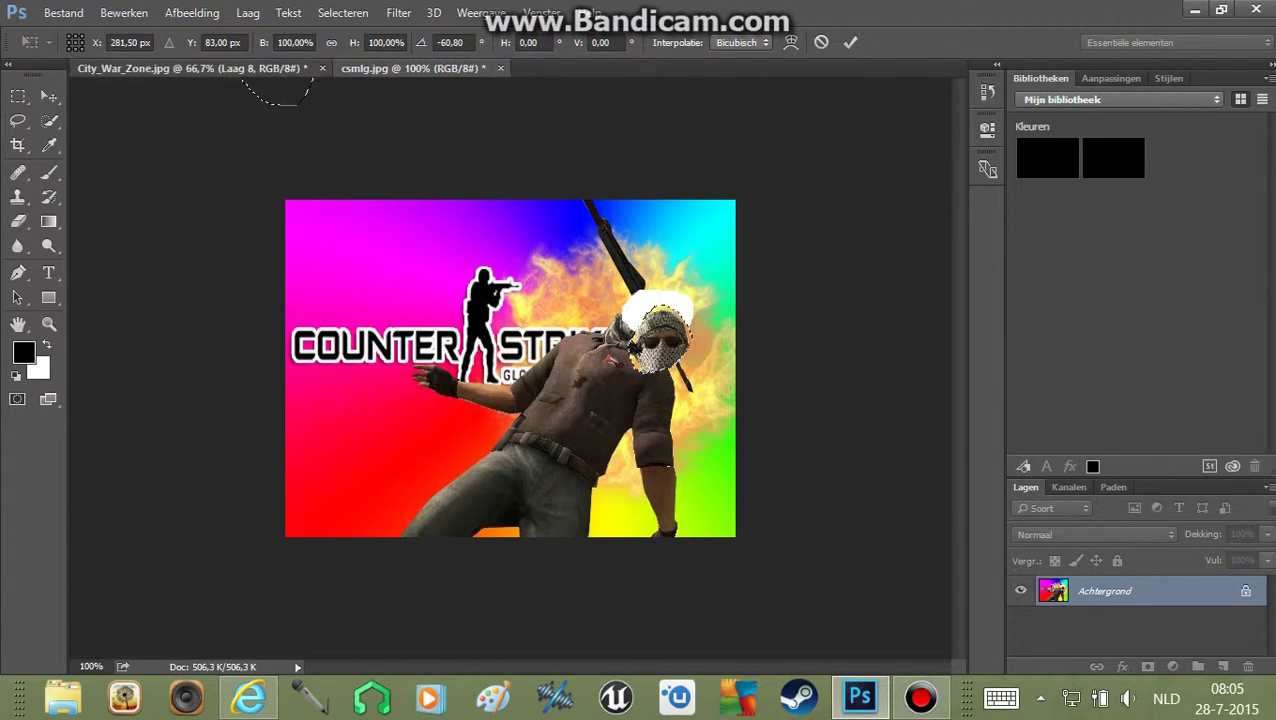
{"action": "left_click", "coordinate": [500, 68]}
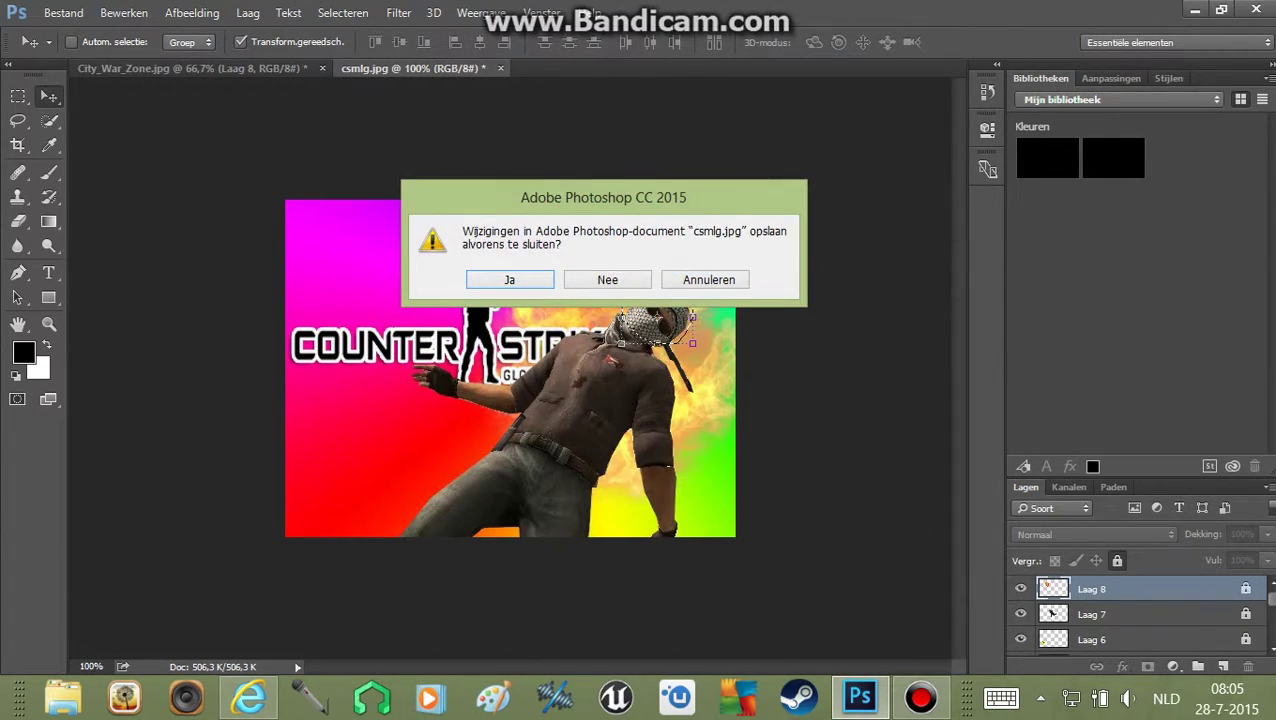
- Answer the csmlg.jpg save prompt and search Google Images for 'glitch png'
{"action": "left_click", "coordinate": [607, 276]}
{"action": "left_click", "coordinate": [249, 697]}
{"action": "scroll", "coordinate": [640, 400], "scroll_direction": "up", "scroll_amount": 4}
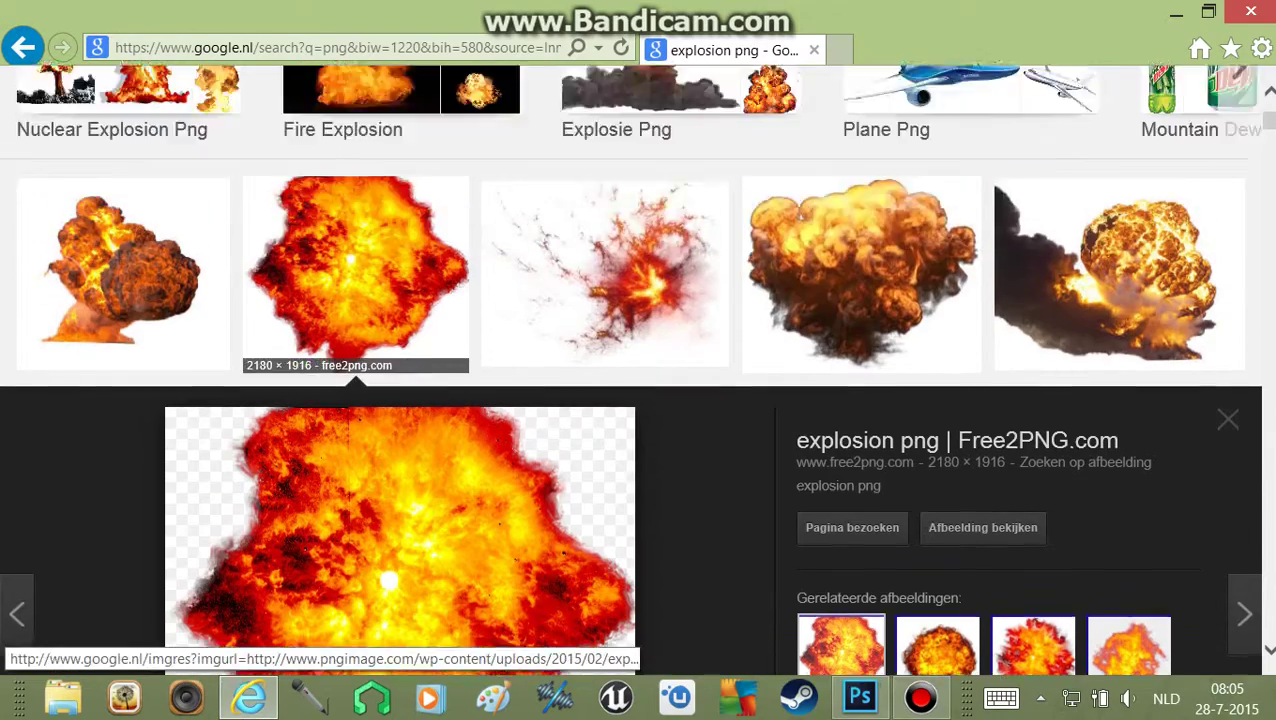
{"action": "double_click", "coordinate": [179, 99]}
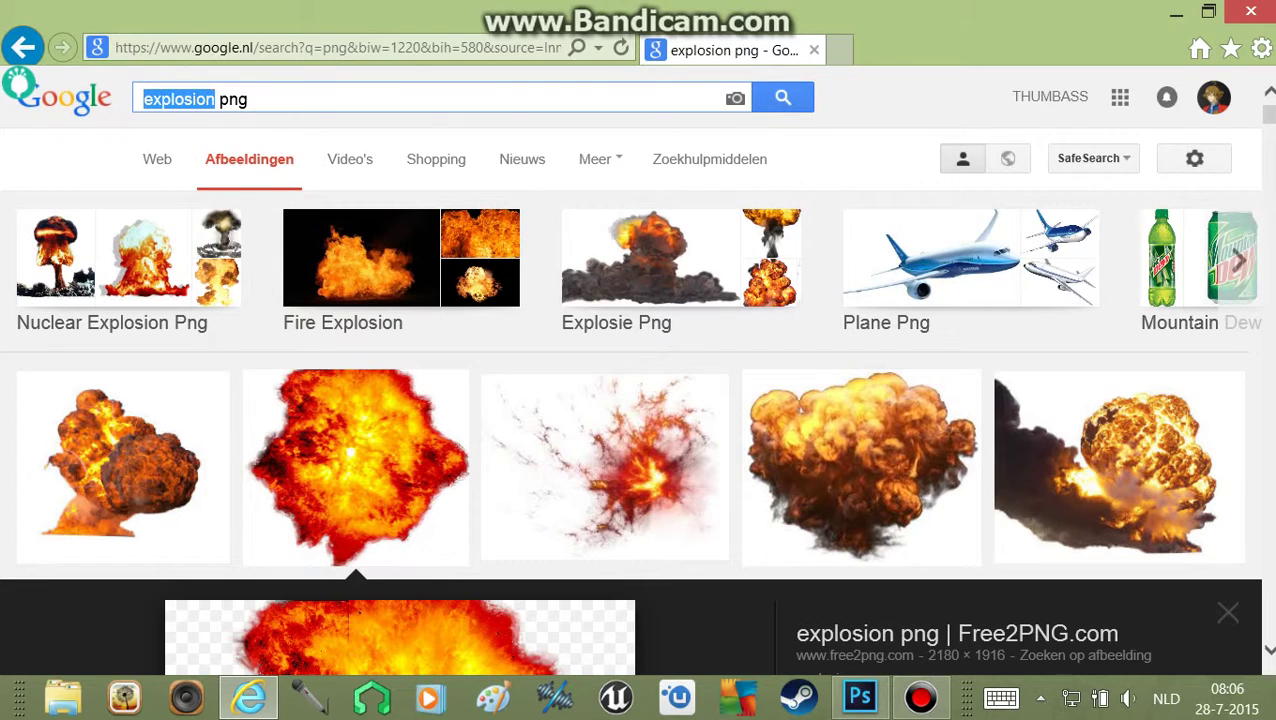
{"action": "type", "text": "glitch"}
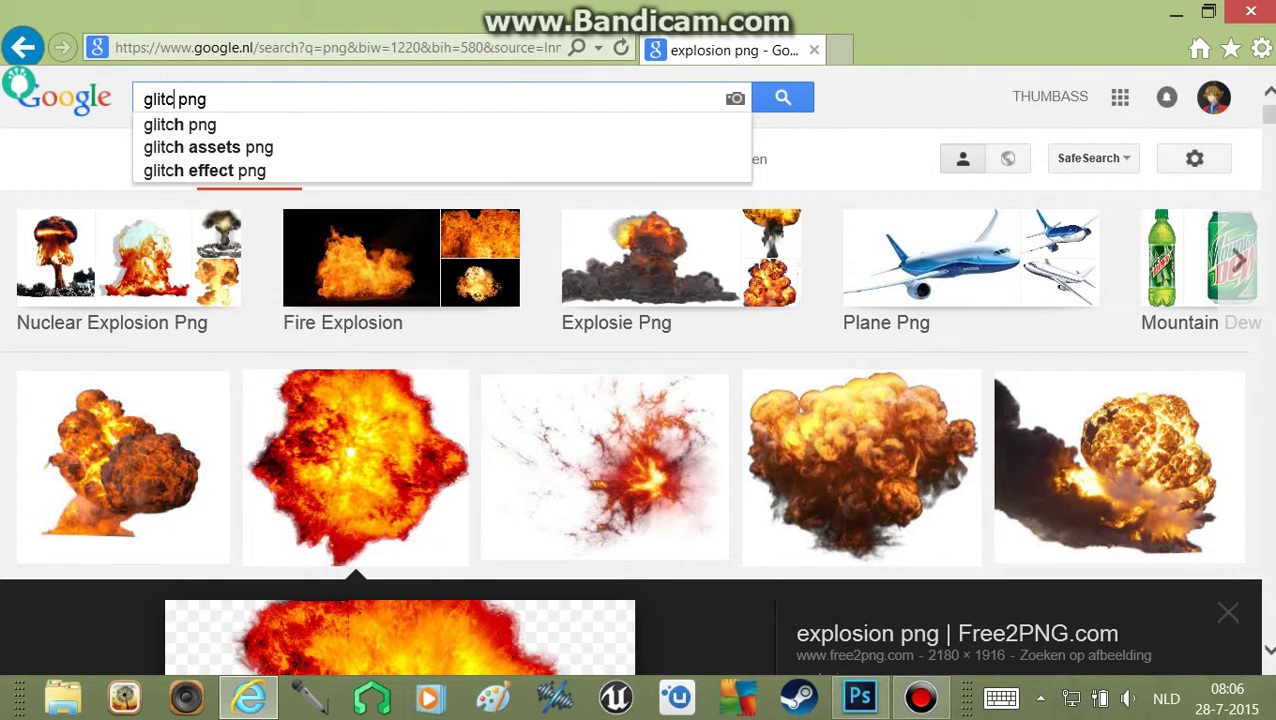
{"action": "key", "text": "Return"}
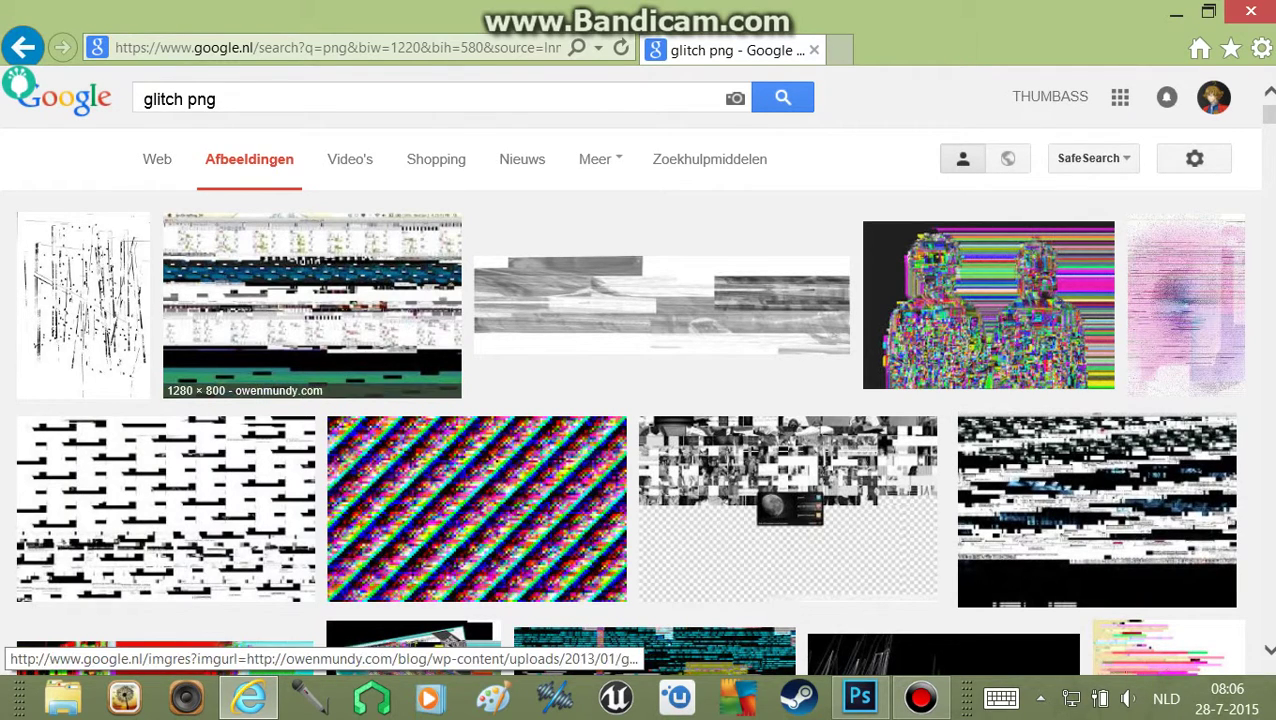
- Change the image search to 'gun png'
{"action": "left_click", "coordinate": [183, 99]}
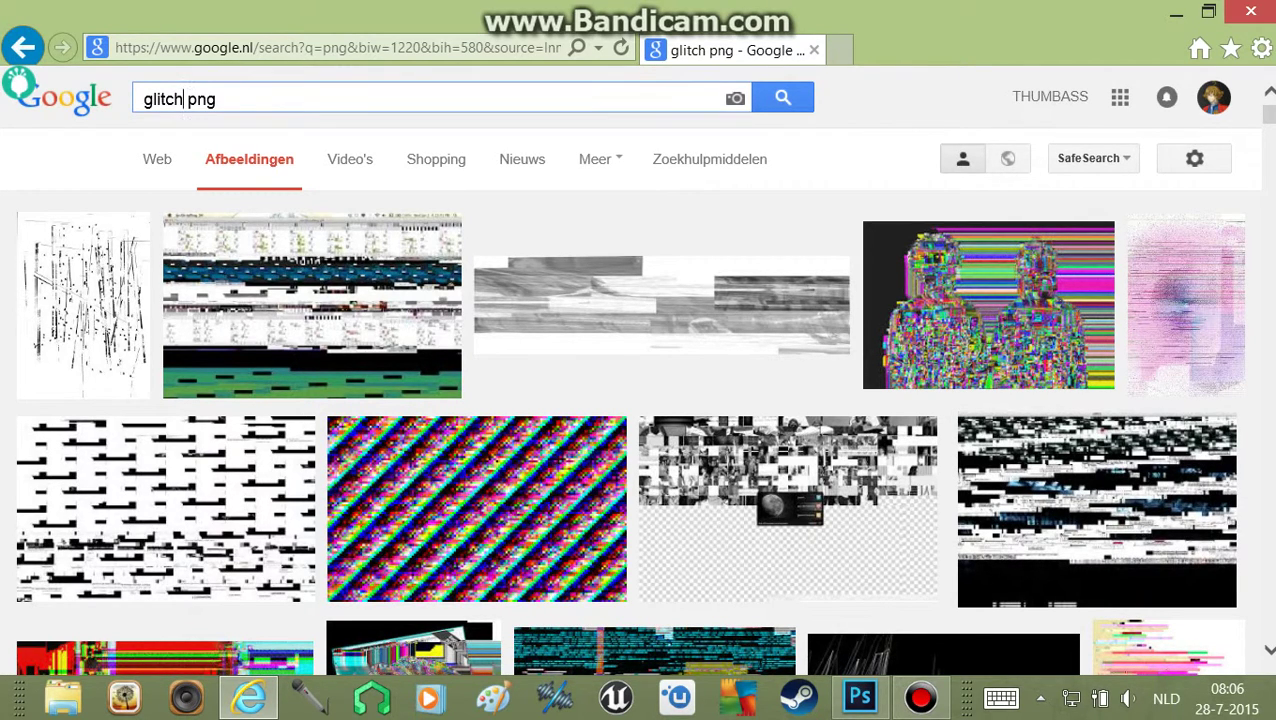
{"action": "key", "text": "BackSpace"}
{"action": "key", "text": "BackSpace"}
{"action": "key", "text": "BackSpace"}
{"action": "key", "text": "BackSpace"}
{"action": "type", "text": "gun"}
{"action": "key", "text": "Return"}
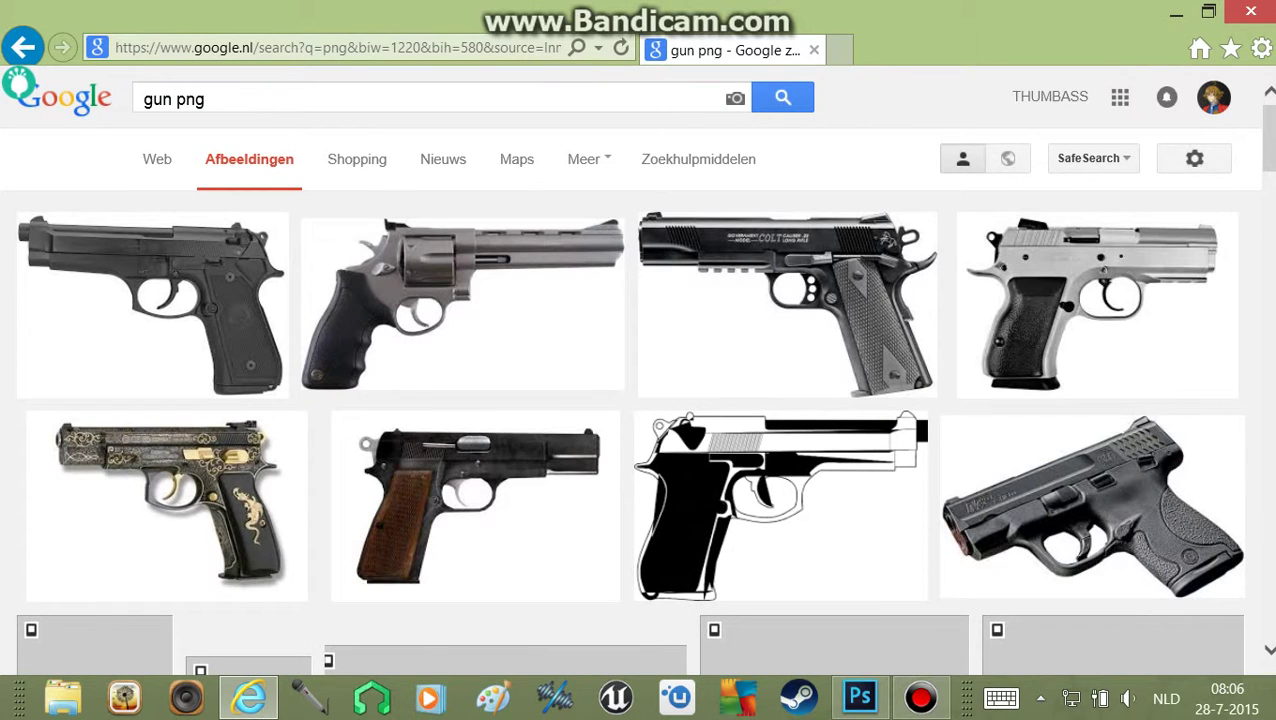
- Save the revolver image over Slender_Man.png and return to Photoshop
{"action": "left_click", "coordinate": [462, 300]}
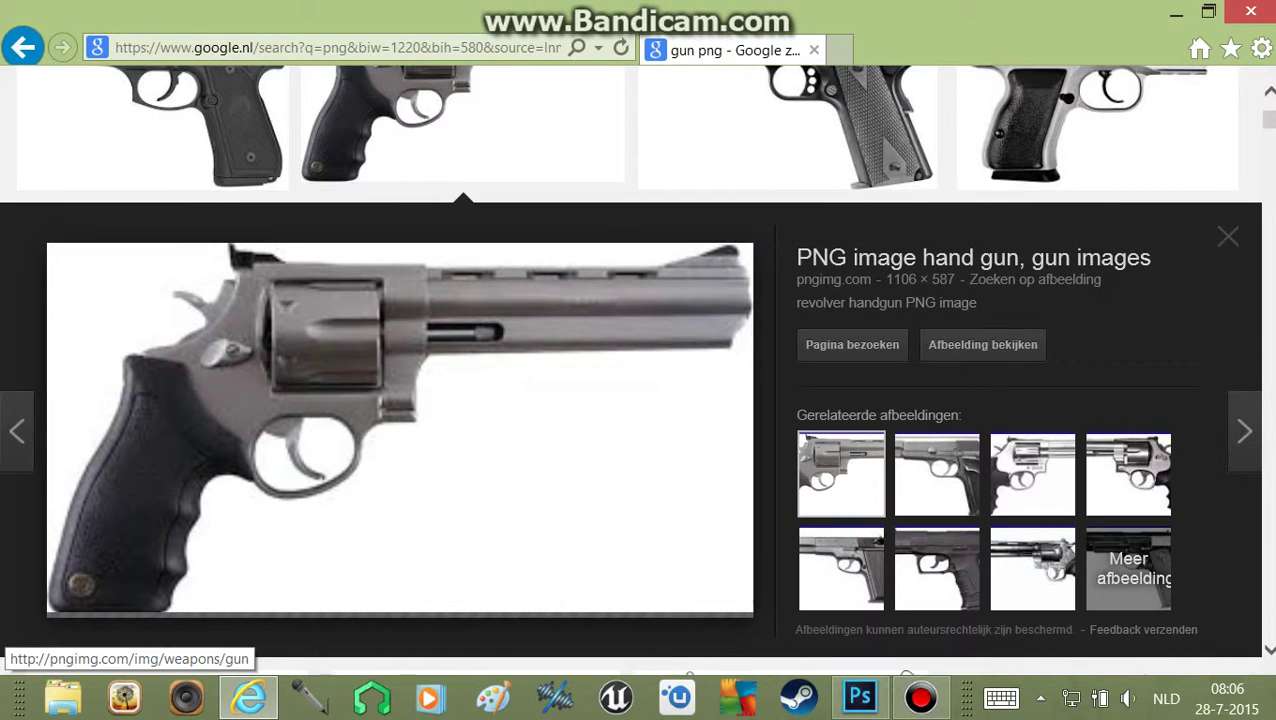
{"action": "right_click", "coordinate": [172, 279]}
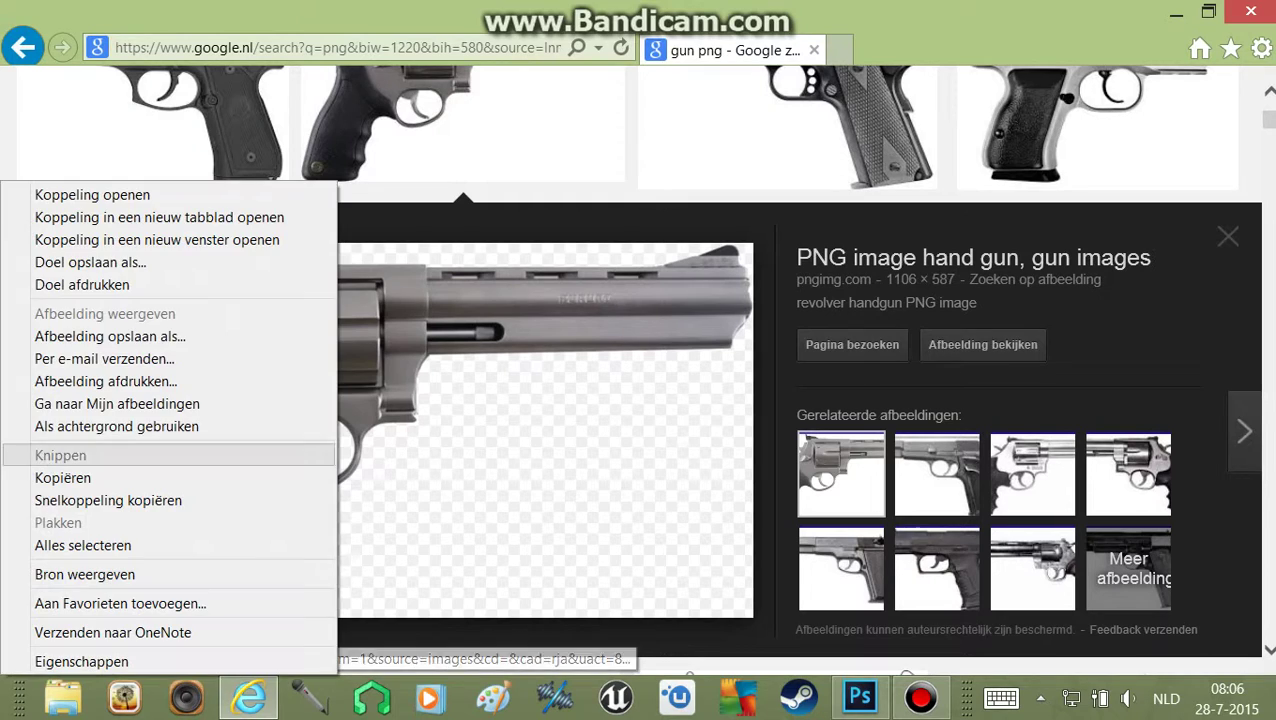
{"action": "left_click", "coordinate": [160, 334]}
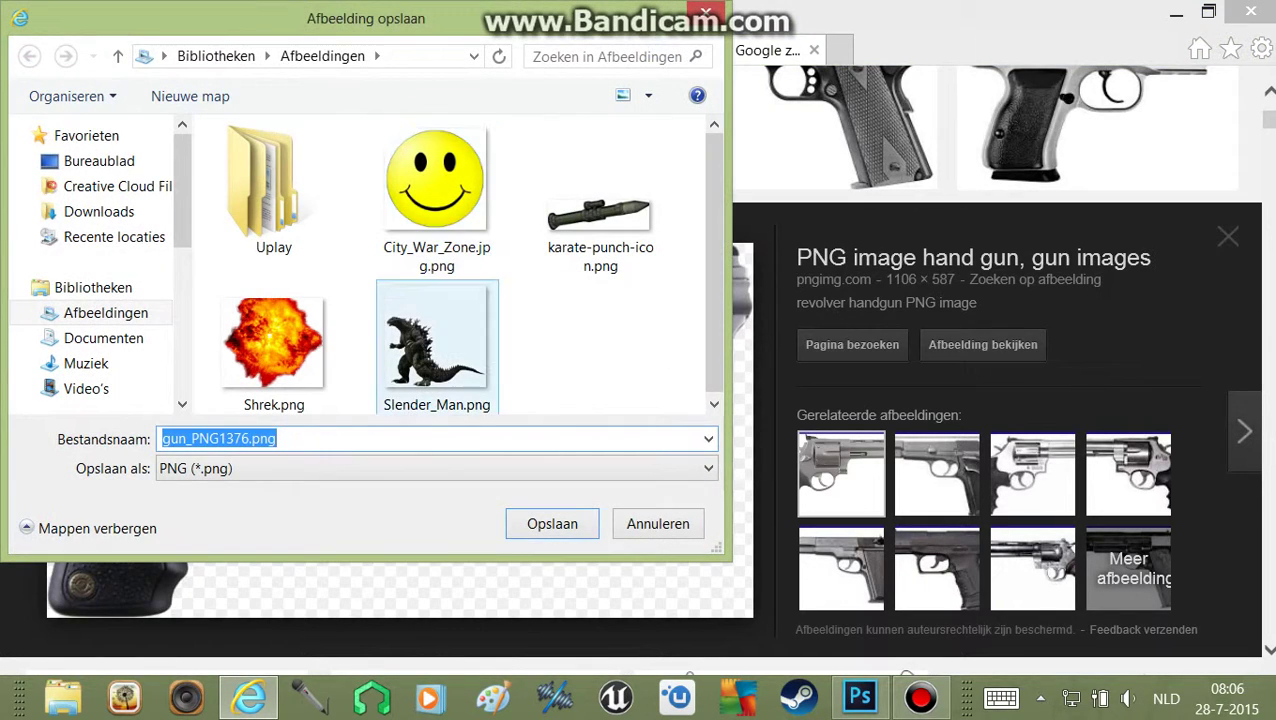
{"action": "double_click", "coordinate": [436, 345]}
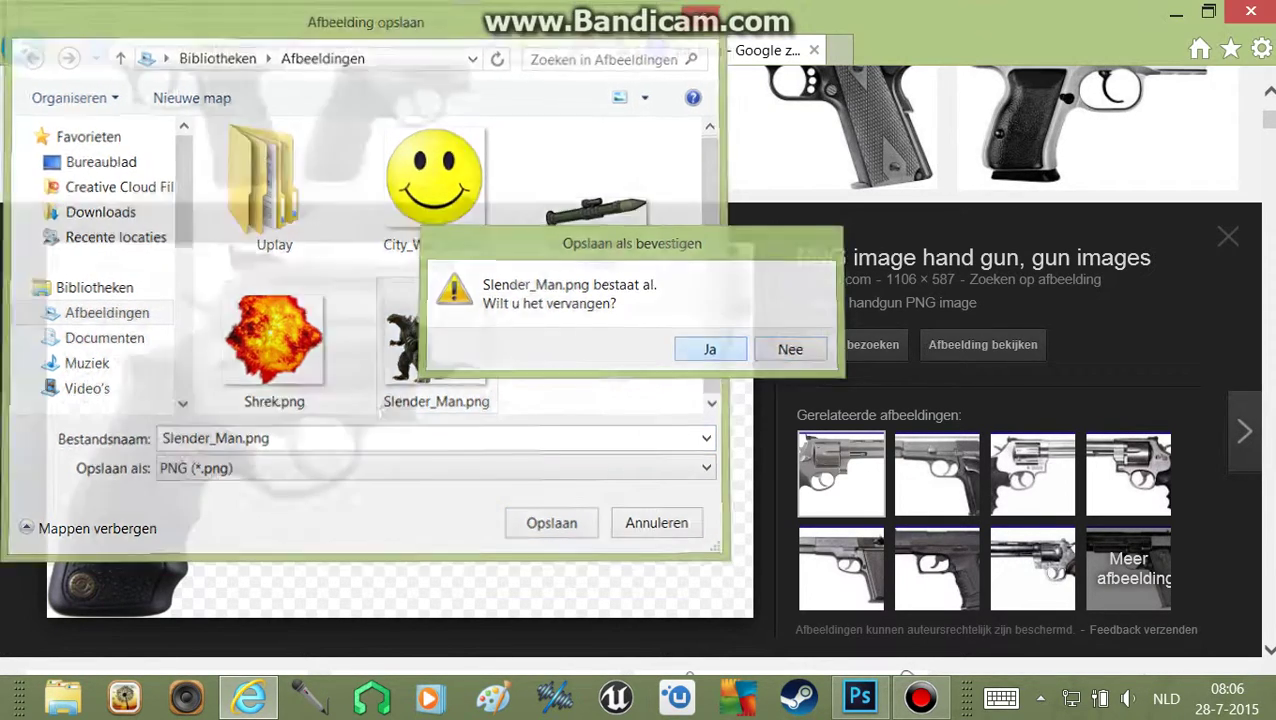
{"action": "left_click", "coordinate": [703, 347]}
{"action": "left_click", "coordinate": [860, 697]}
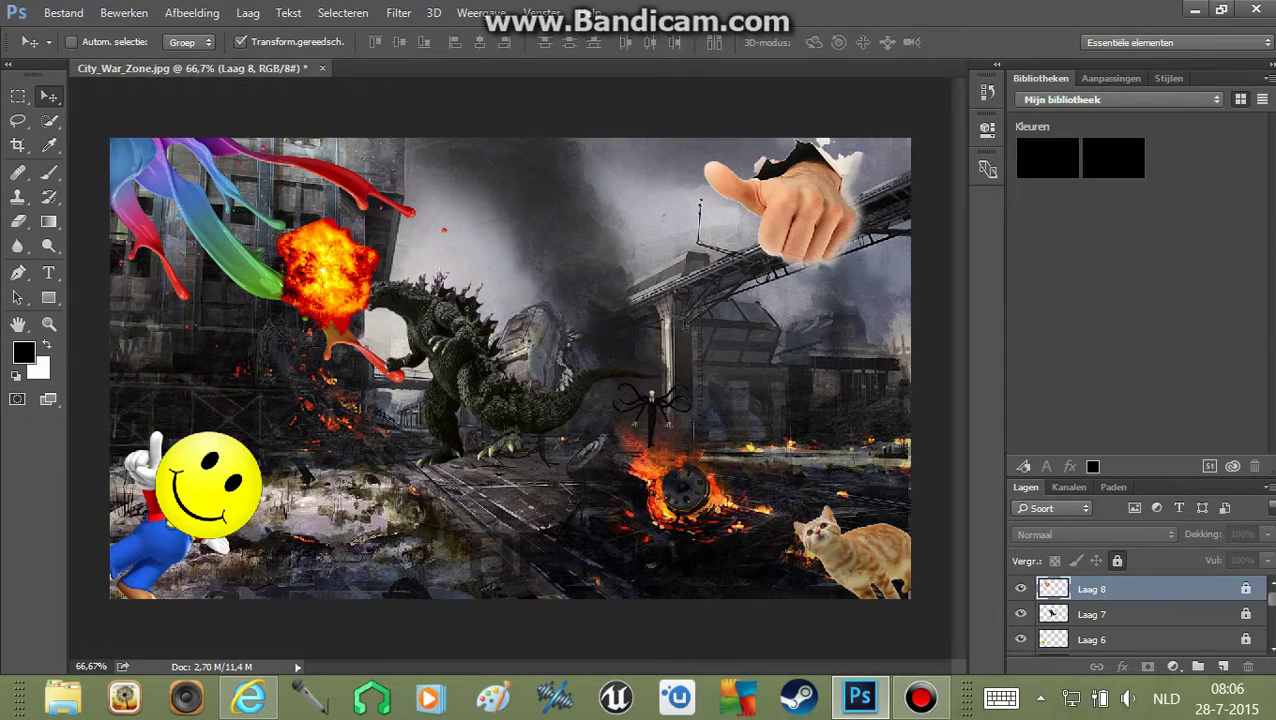
- Open Slender_Man.png and drag the revolver into the war-zone picture as Laag 9
{"action": "key", "text": "ctrl+o"}
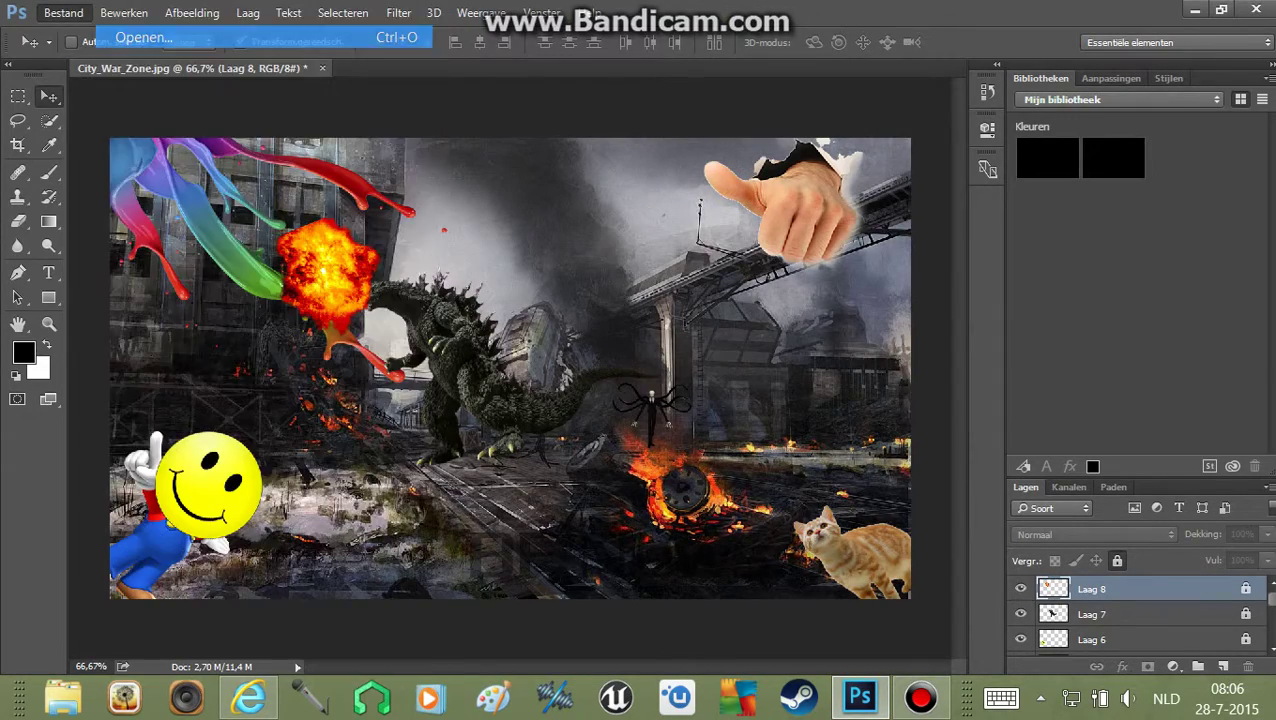
{"action": "scroll", "coordinate": [450, 265], "scroll_direction": "down", "scroll_amount": 3}
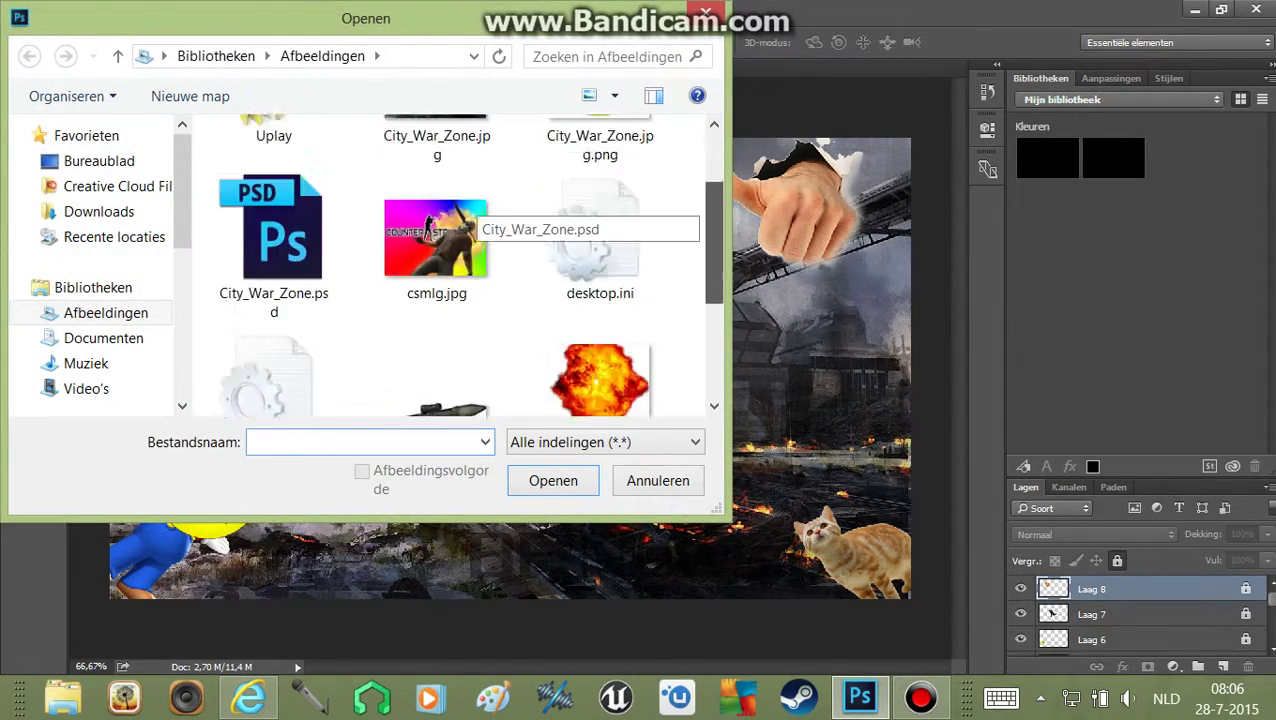
{"action": "double_click", "coordinate": [273, 365]}
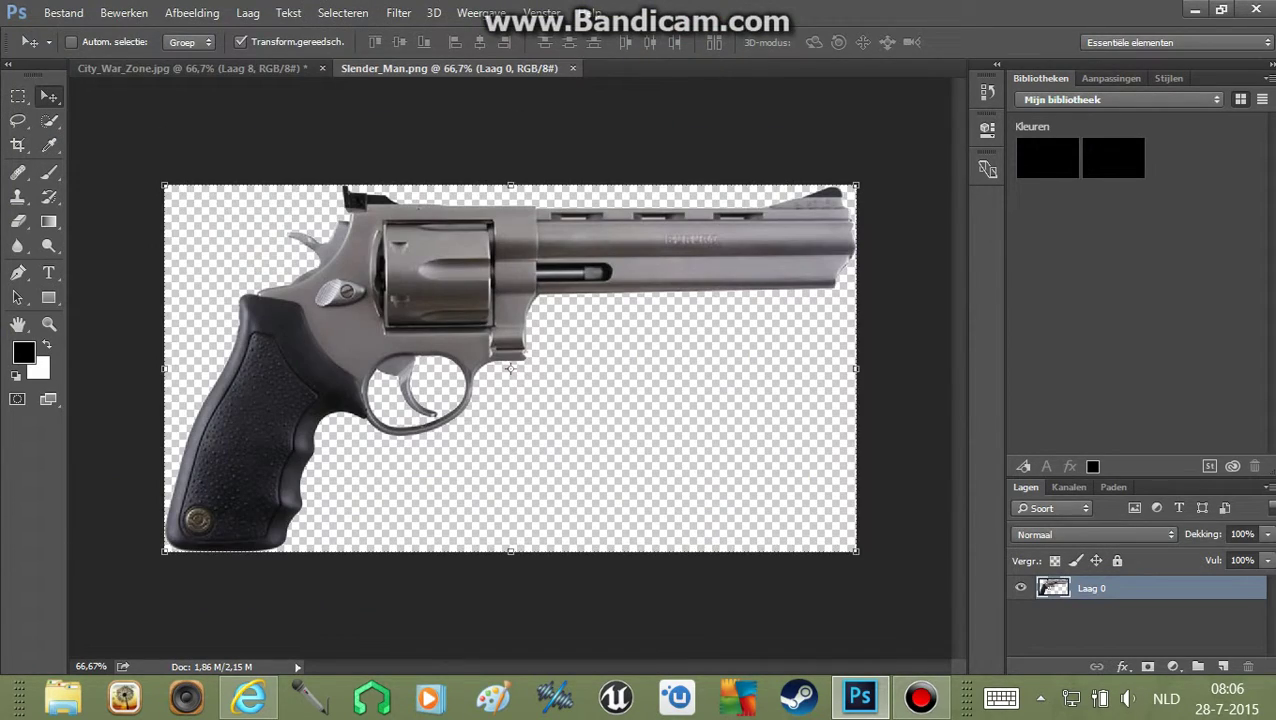
{"action": "mouse_move", "coordinate": [450, 240]}
{"action": "left_mouse_down"}
{"action": "mouse_move", "coordinate": [345, 140]}
{"action": "mouse_move", "coordinate": [485, 400]}
{"action": "left_mouse_up"}
- Scale the revolver to about 24%, move it beside the smiley, and tilt it -27.5°
{"action": "key", "text": "ctrl+t"}
{"action": "left_click_drag", "start_coordinate": [831, 223], "coordinate": [404, 432]}
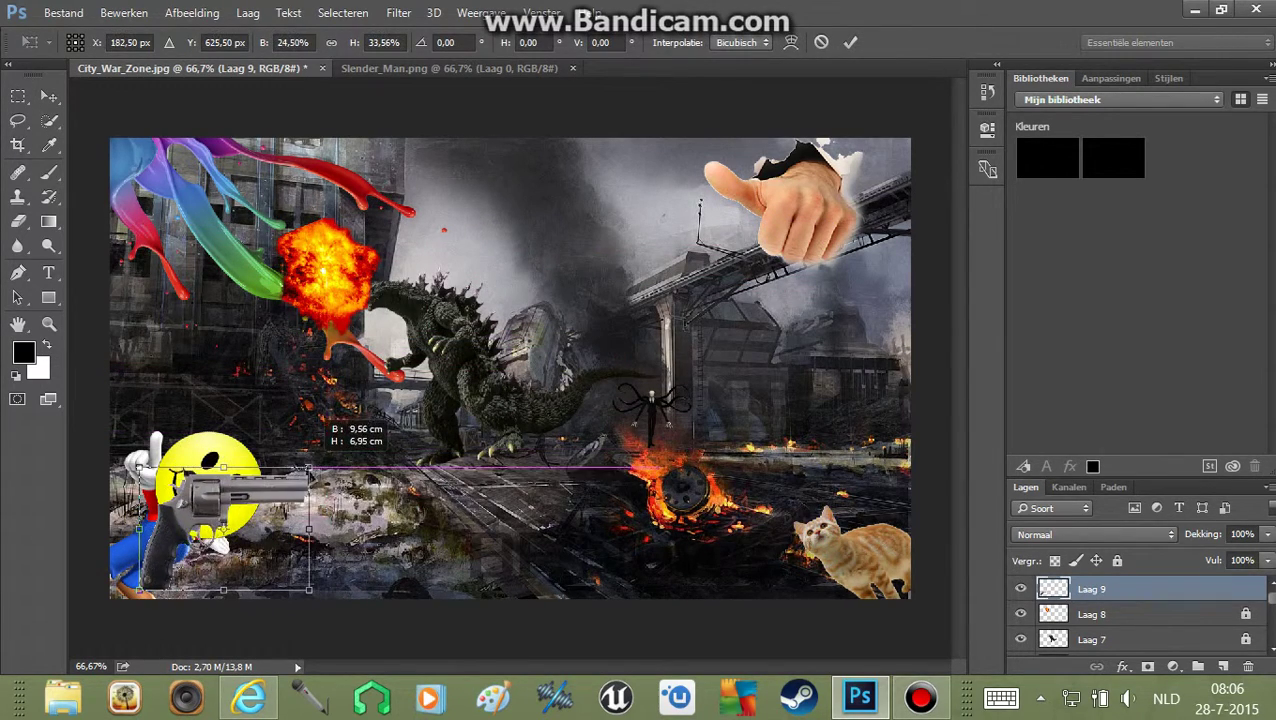
{"action": "left_click_drag", "start_coordinate": [404, 432], "coordinate": [303, 487]}
{"action": "left_click_drag", "start_coordinate": [230, 540], "coordinate": [199, 431]}
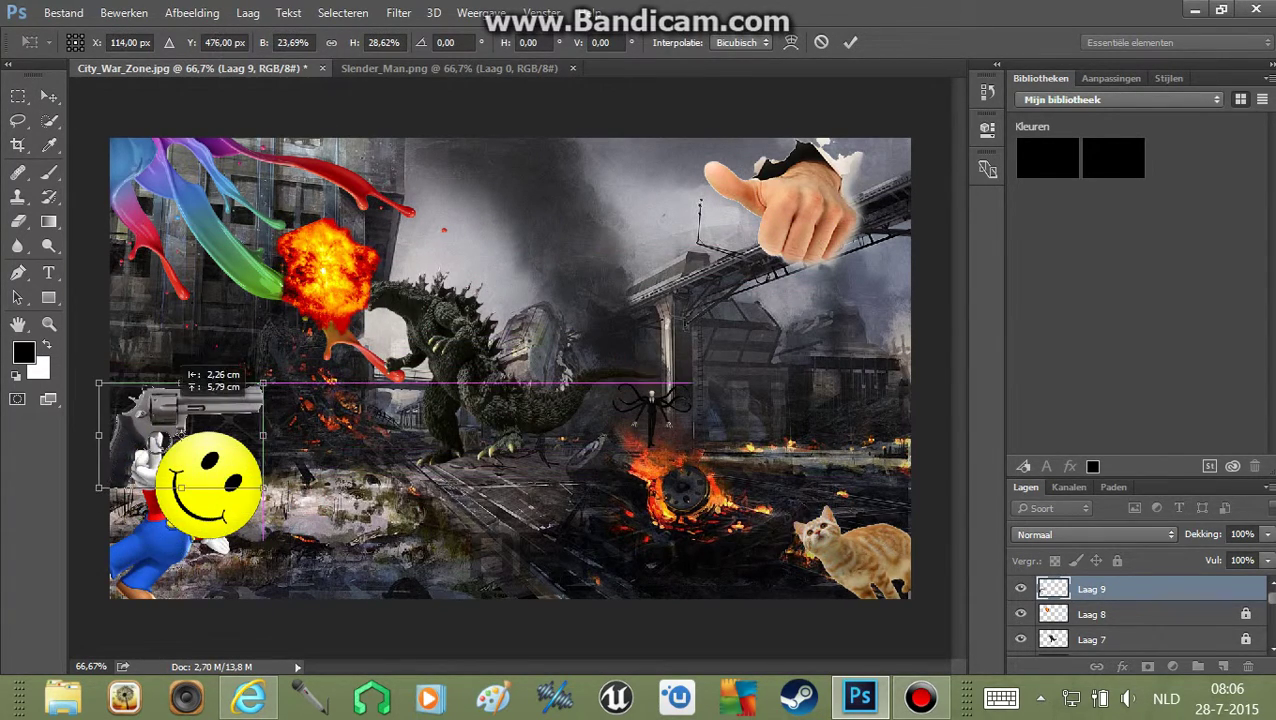
{"action": "left_click_drag", "start_coordinate": [330, 425], "coordinate": [335, 350]}
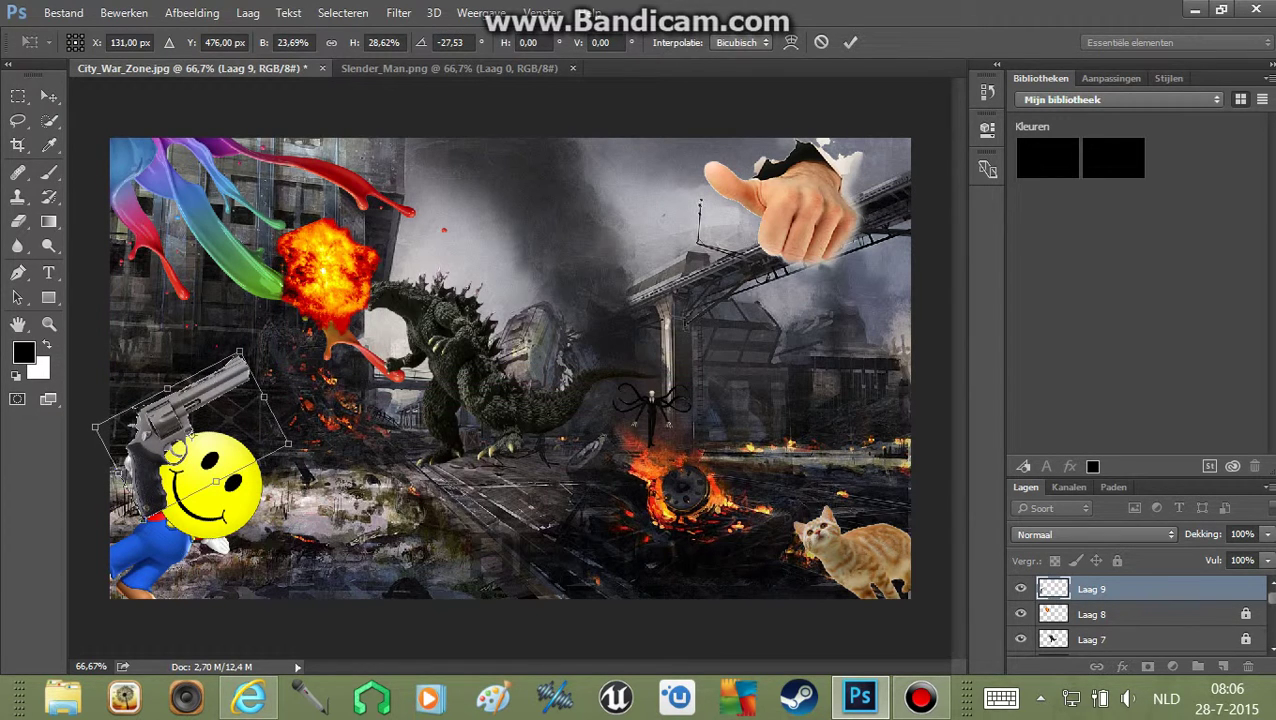
- Apply the revolver's transform, move its layer behind the smiley and Mario, and lock it
{"action": "left_click", "coordinate": [49, 96]}
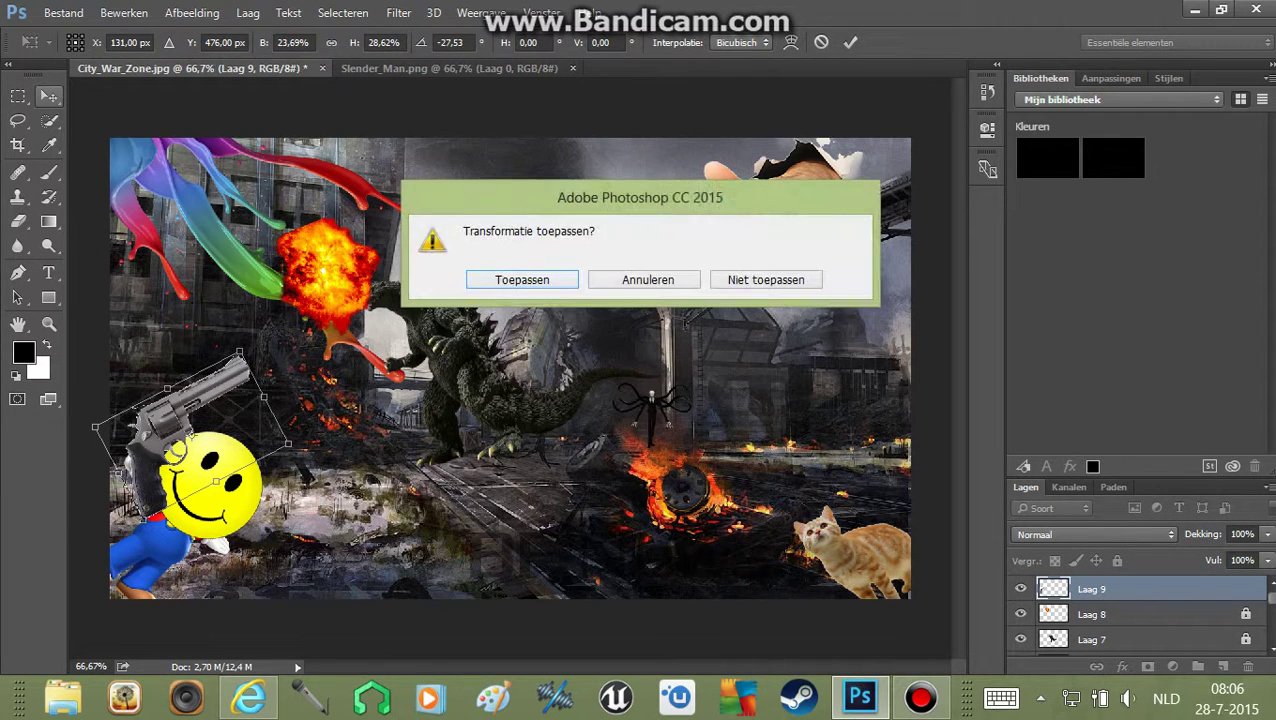
{"action": "left_click", "coordinate": [518, 282]}
{"action": "left_click_drag", "start_coordinate": [1090, 589], "coordinate": [1090, 663]}
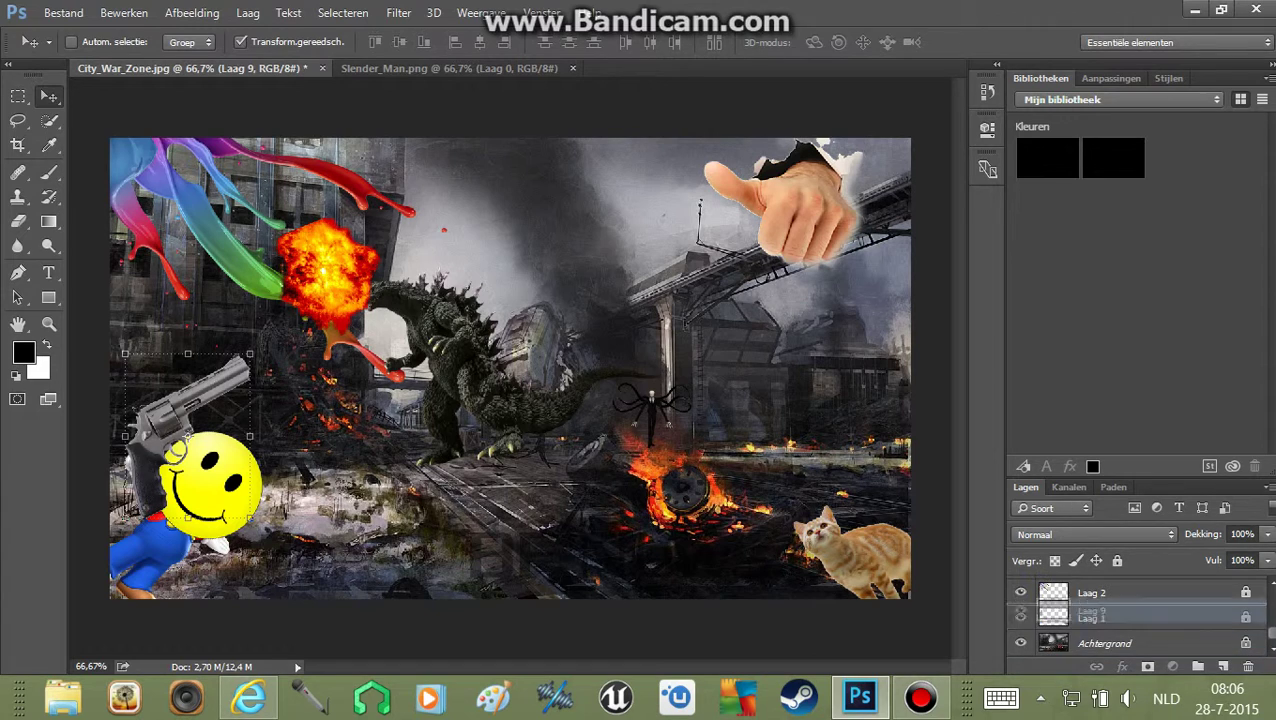
{"action": "left_click_drag", "start_coordinate": [1090, 663], "coordinate": [1090, 592]}
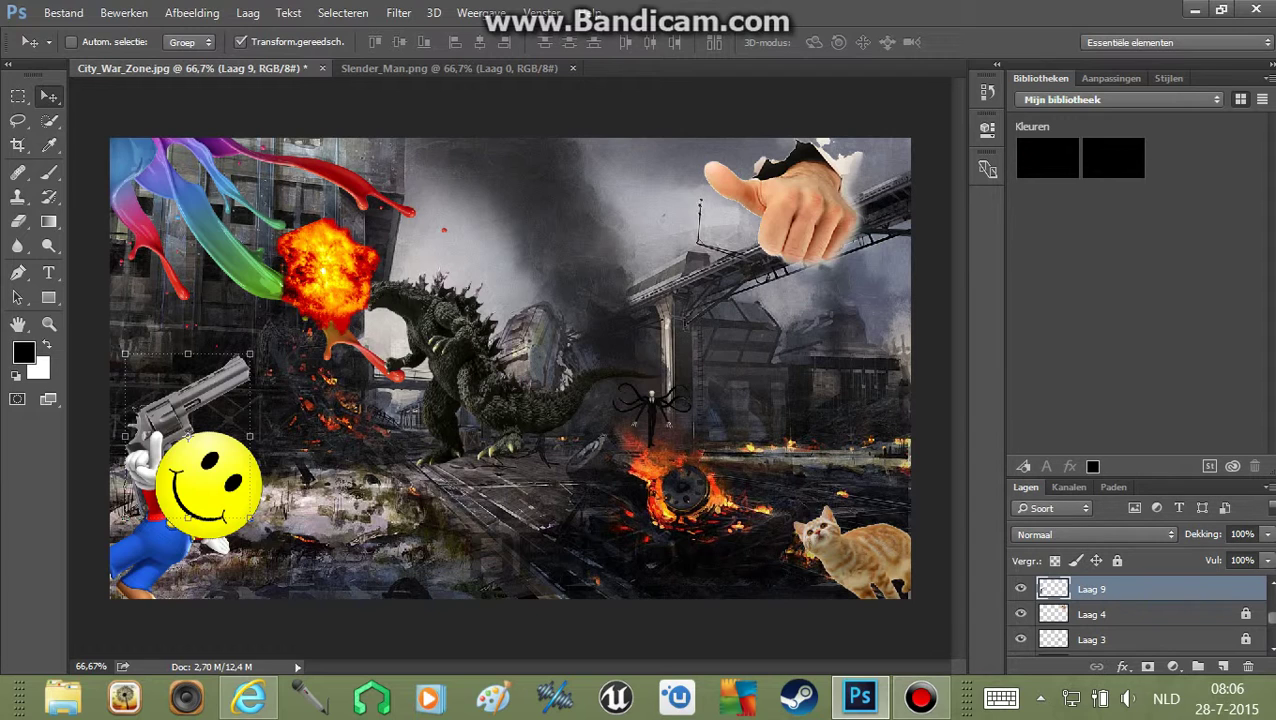
{"action": "left_click", "coordinate": [1117, 560]}
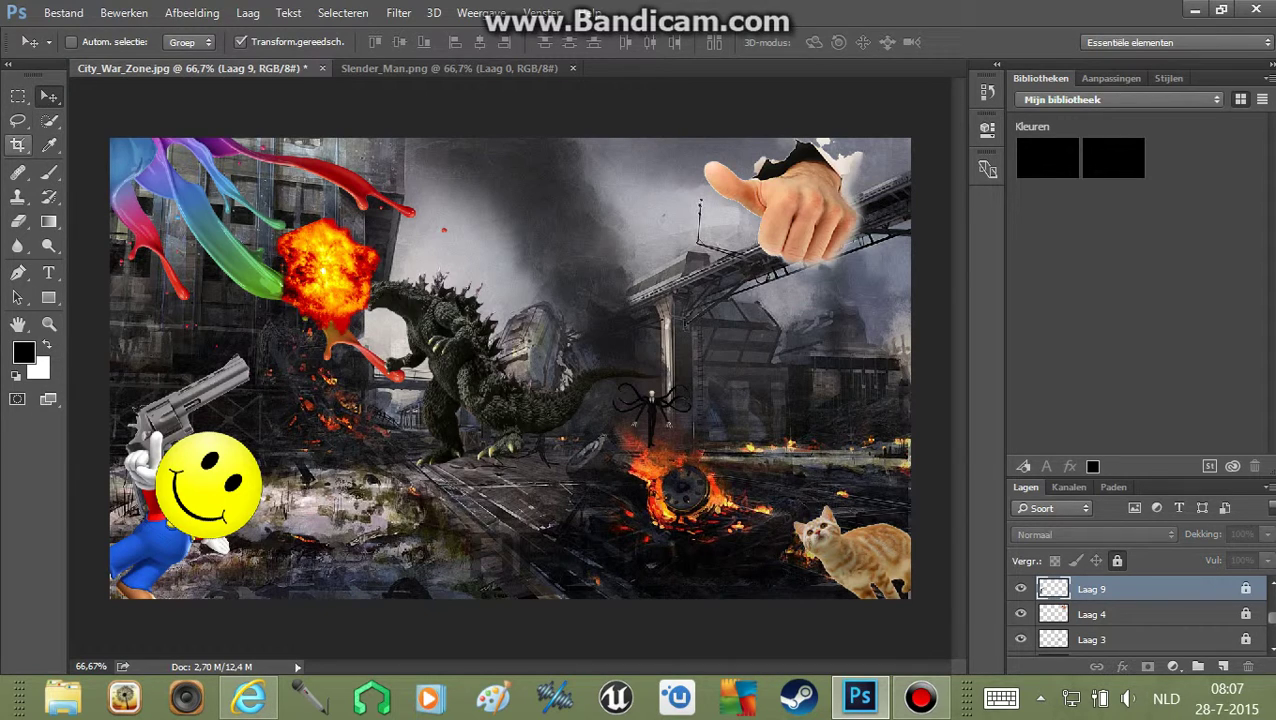
- Try moving the locked layer, dismiss the error, and return to the 'gun png' results
{"action": "left_click", "coordinate": [18, 120]}
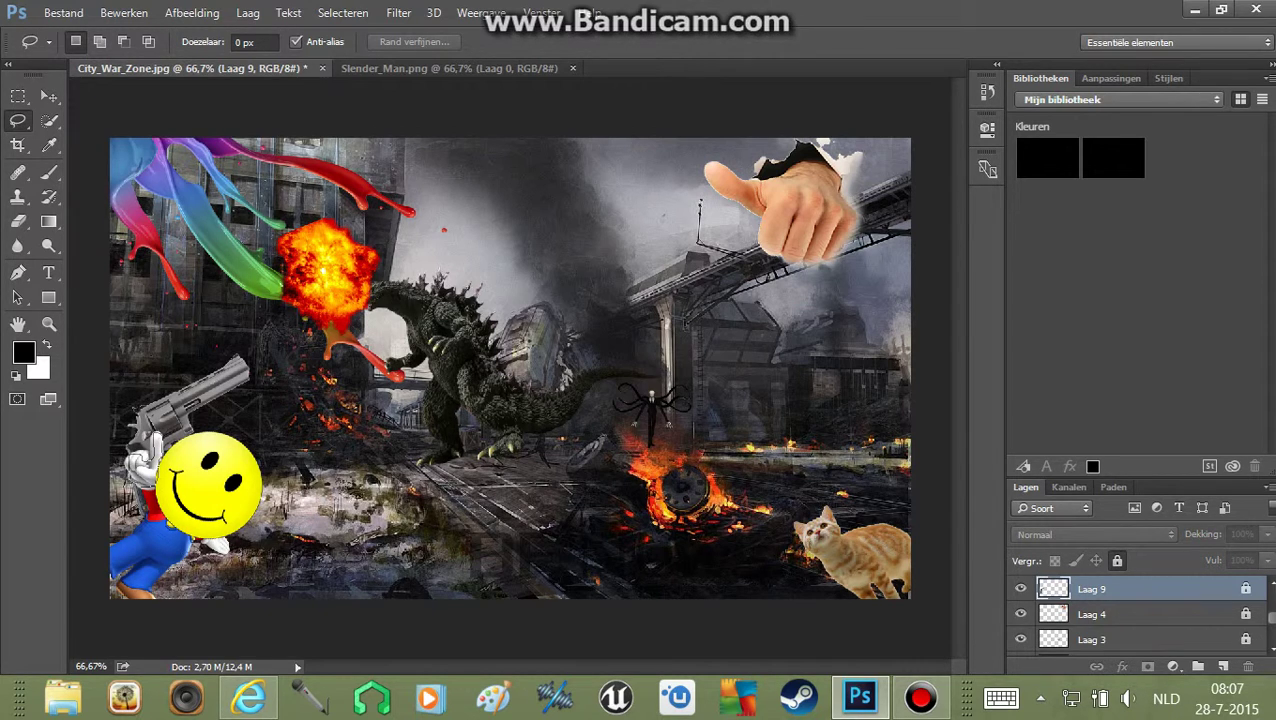
{"action": "left_click", "coordinate": [49, 96]}
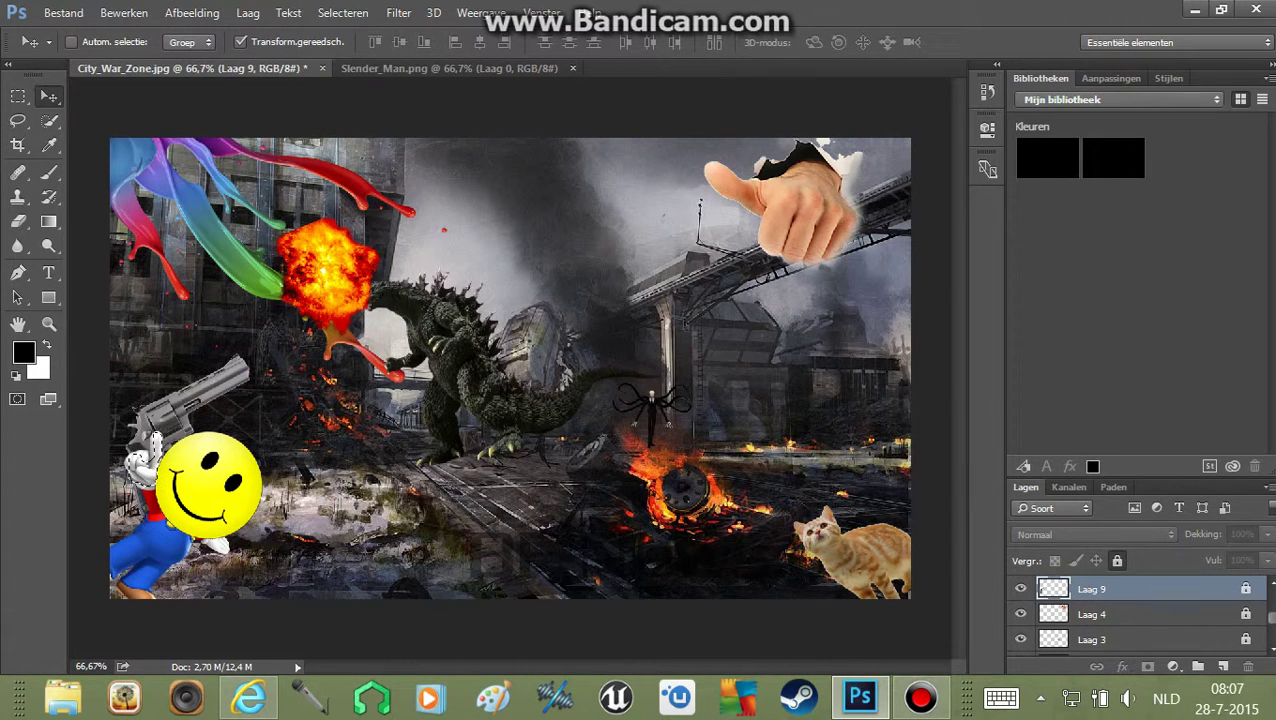
{"action": "left_click", "coordinate": [150, 470]}
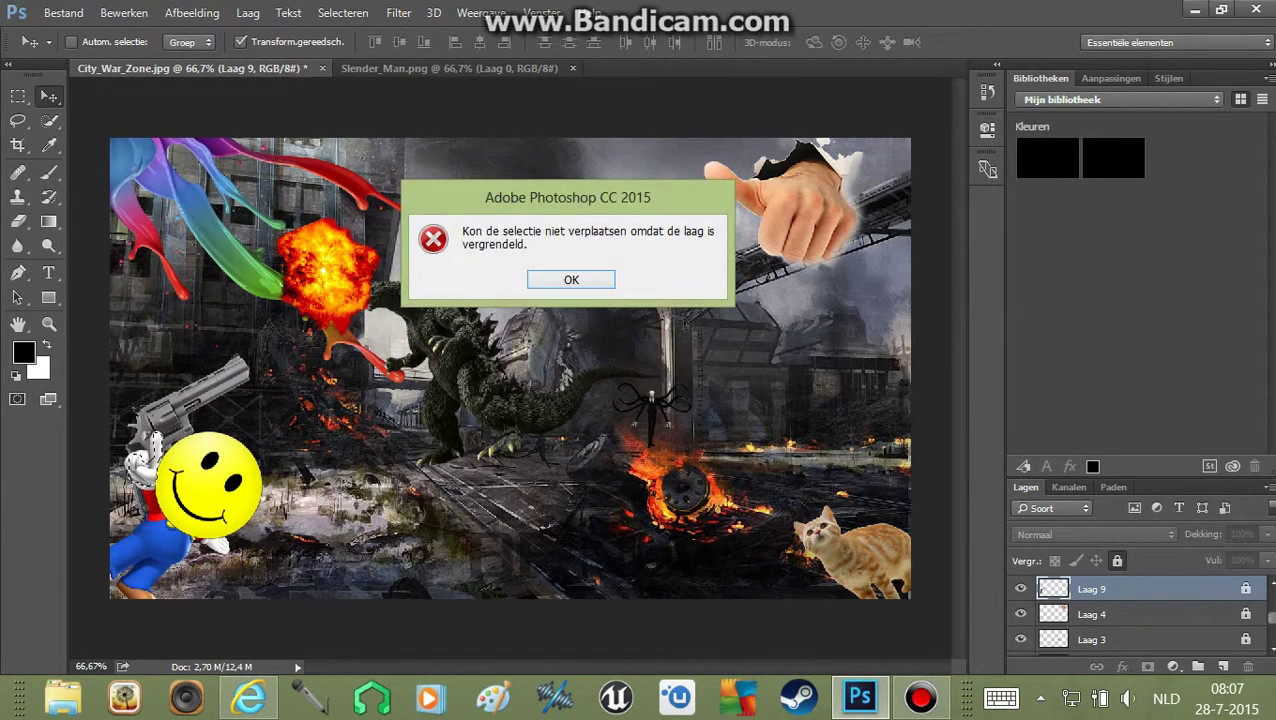
{"action": "key", "text": "Return"}
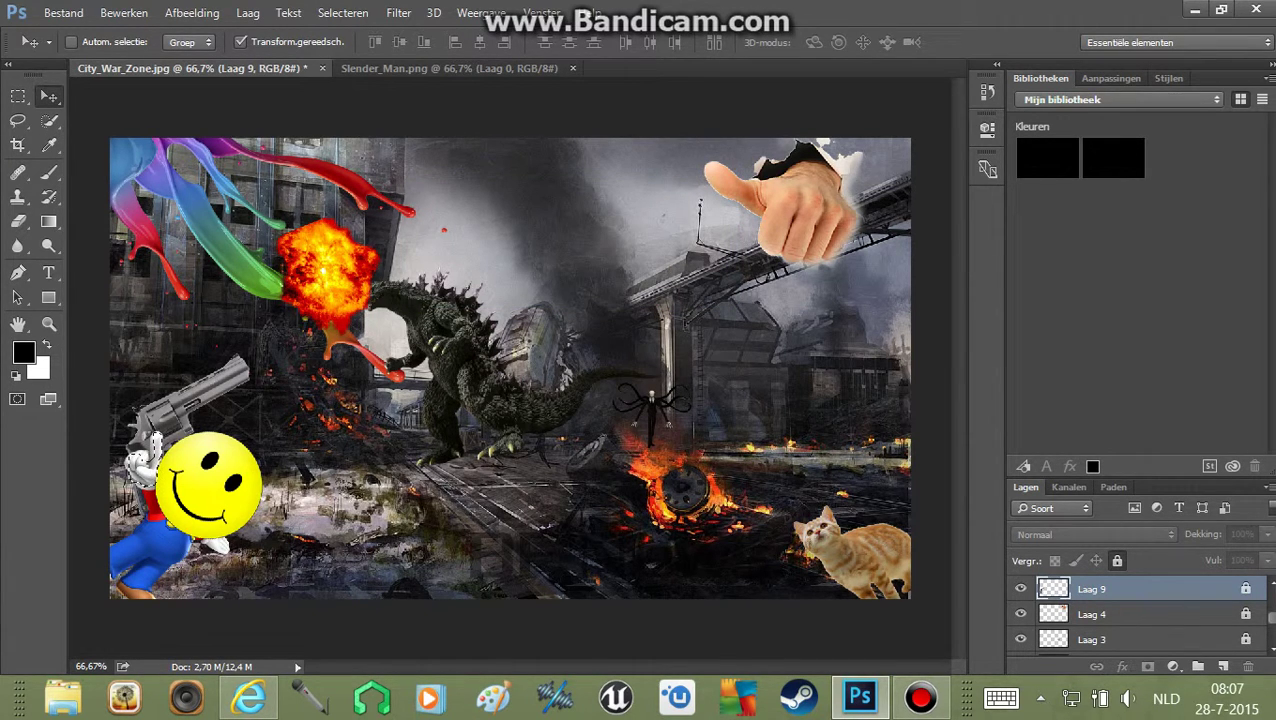
{"action": "left_click", "coordinate": [249, 697]}
- Change the Google Images search from 'gun png' to 'bullet png'
{"action": "scroll", "coordinate": [400, 430], "scroll_direction": "up", "scroll_amount": 2}
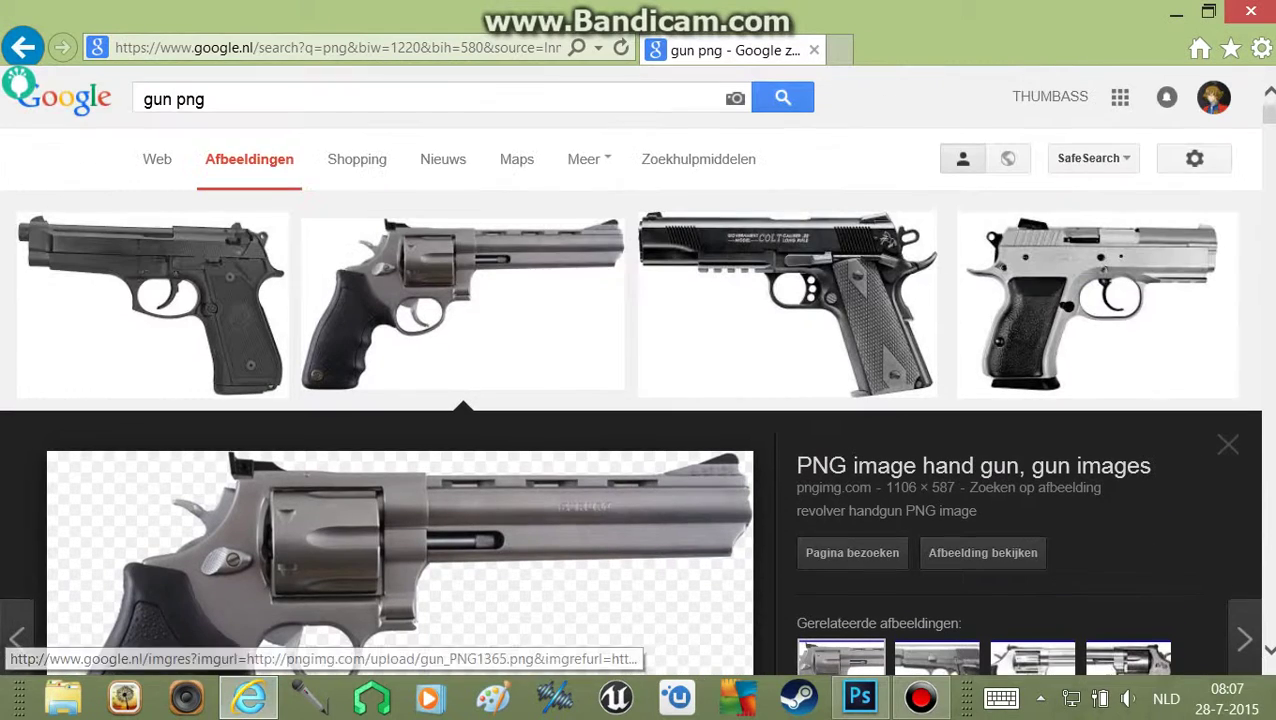
{"action": "double_click", "coordinate": [157, 99]}
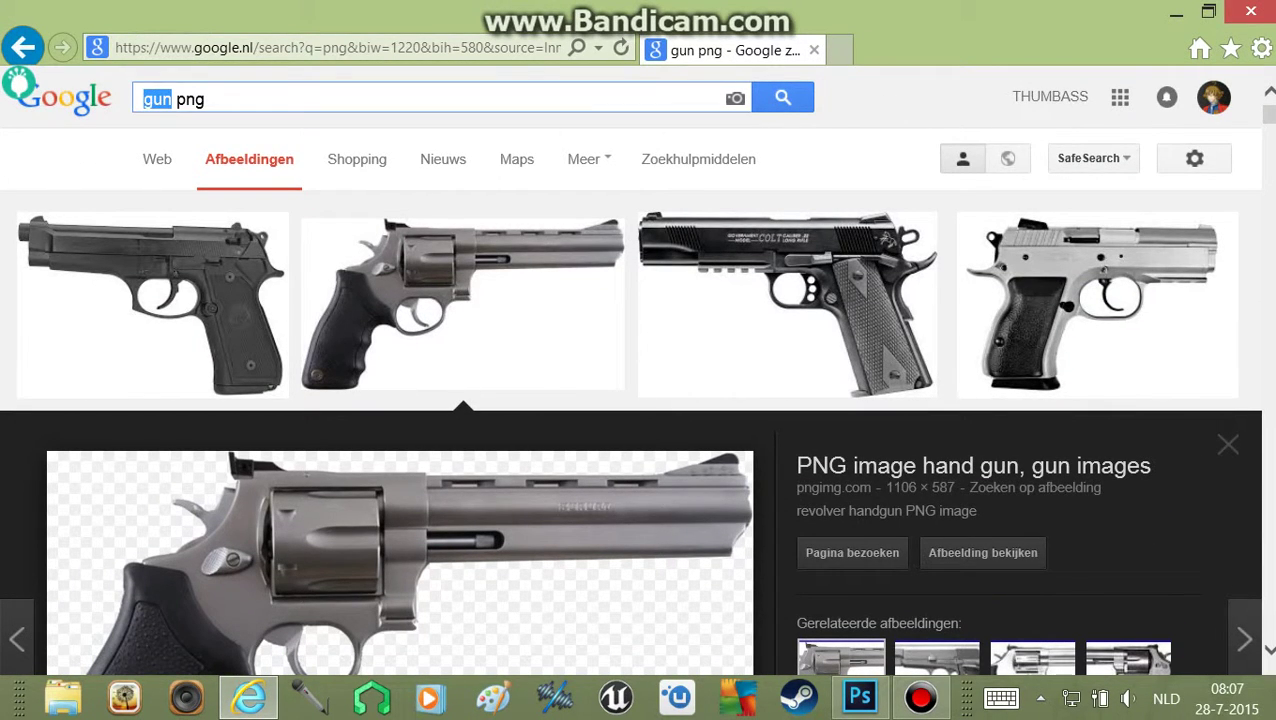
{"action": "type", "text": "bullet"}
{"action": "key", "text": "Return"}
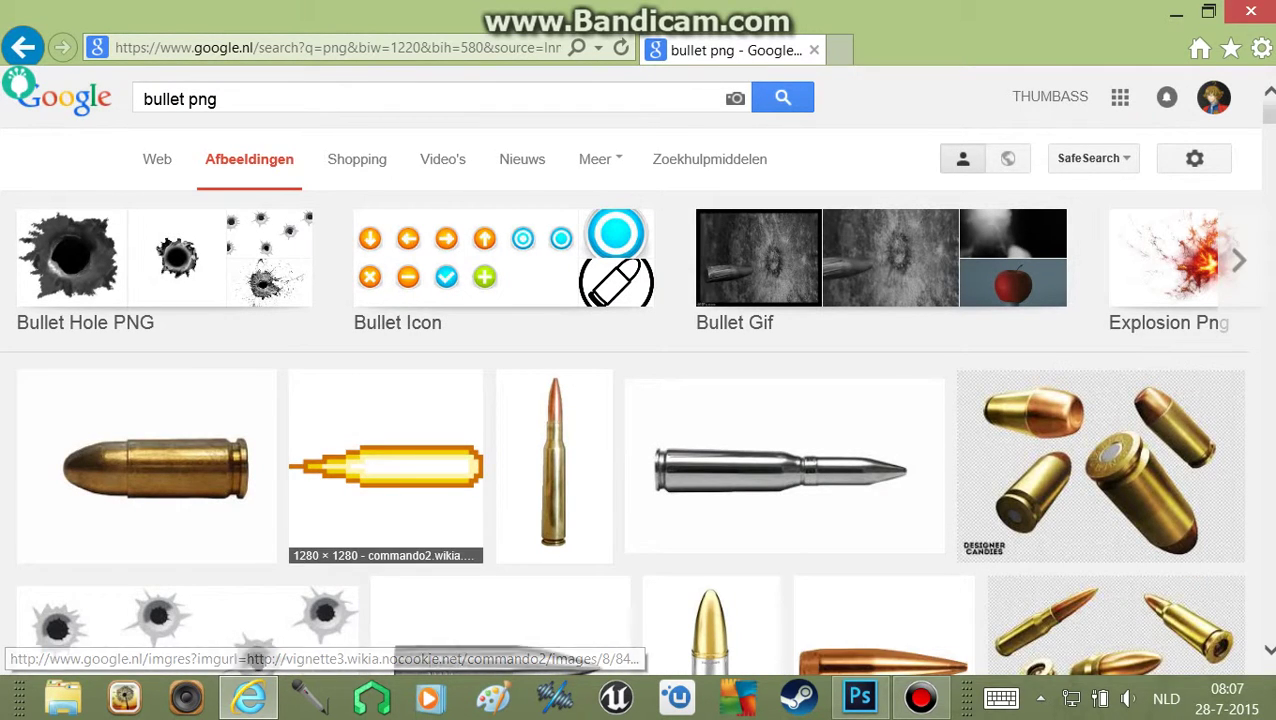
- Preview several bullet images (pixel-art, flaming, brass), settling on the silver bullet
{"action": "left_click", "coordinate": [386, 465]}
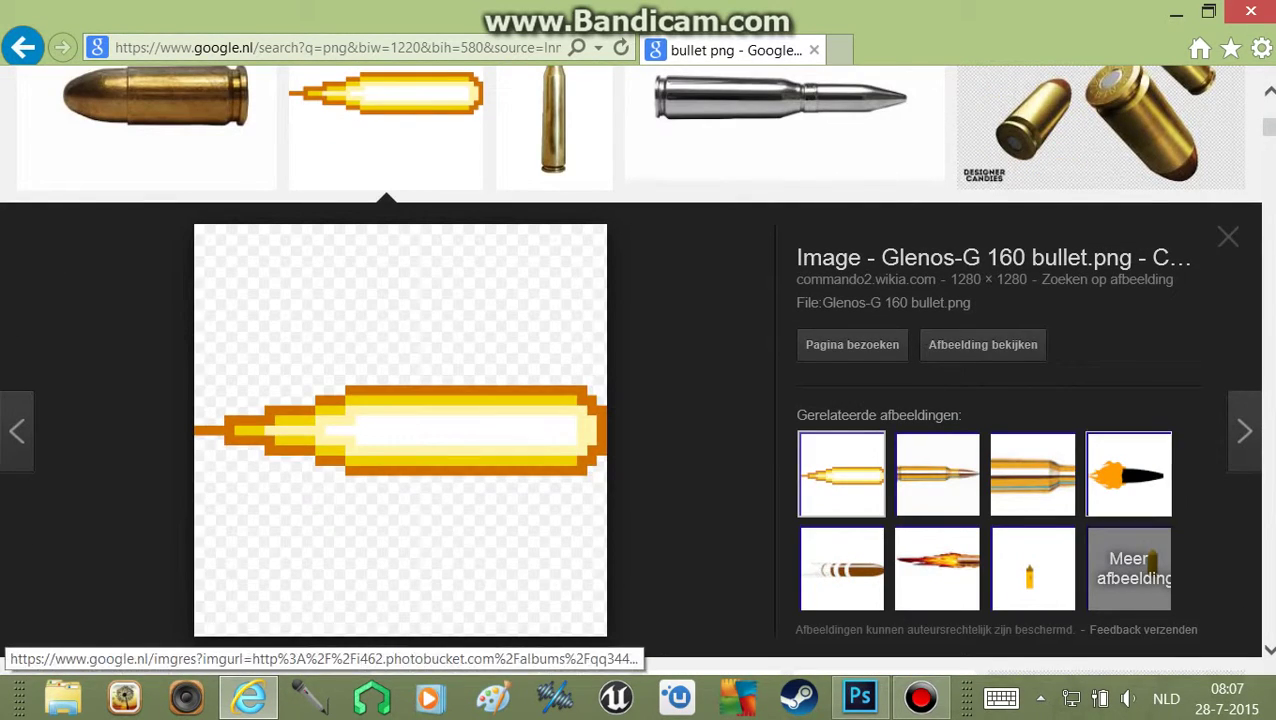
{"action": "left_click", "coordinate": [1129, 475]}
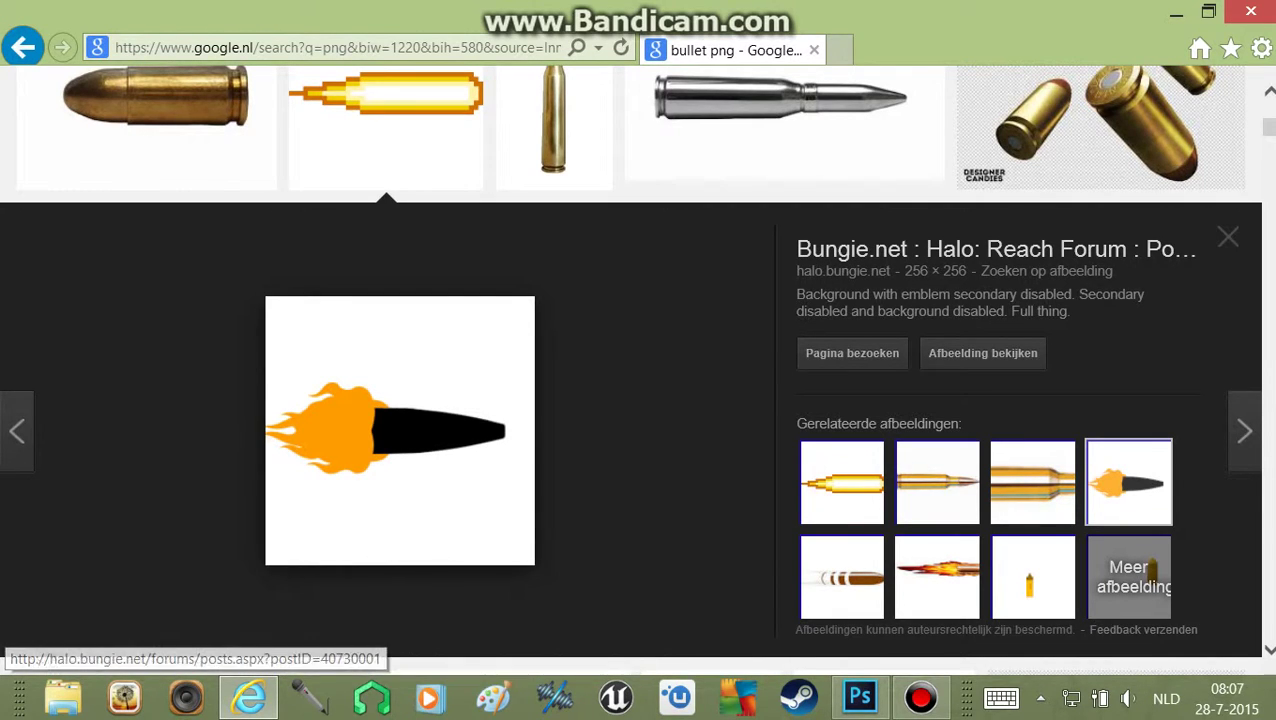
{"action": "left_click", "coordinate": [937, 577]}
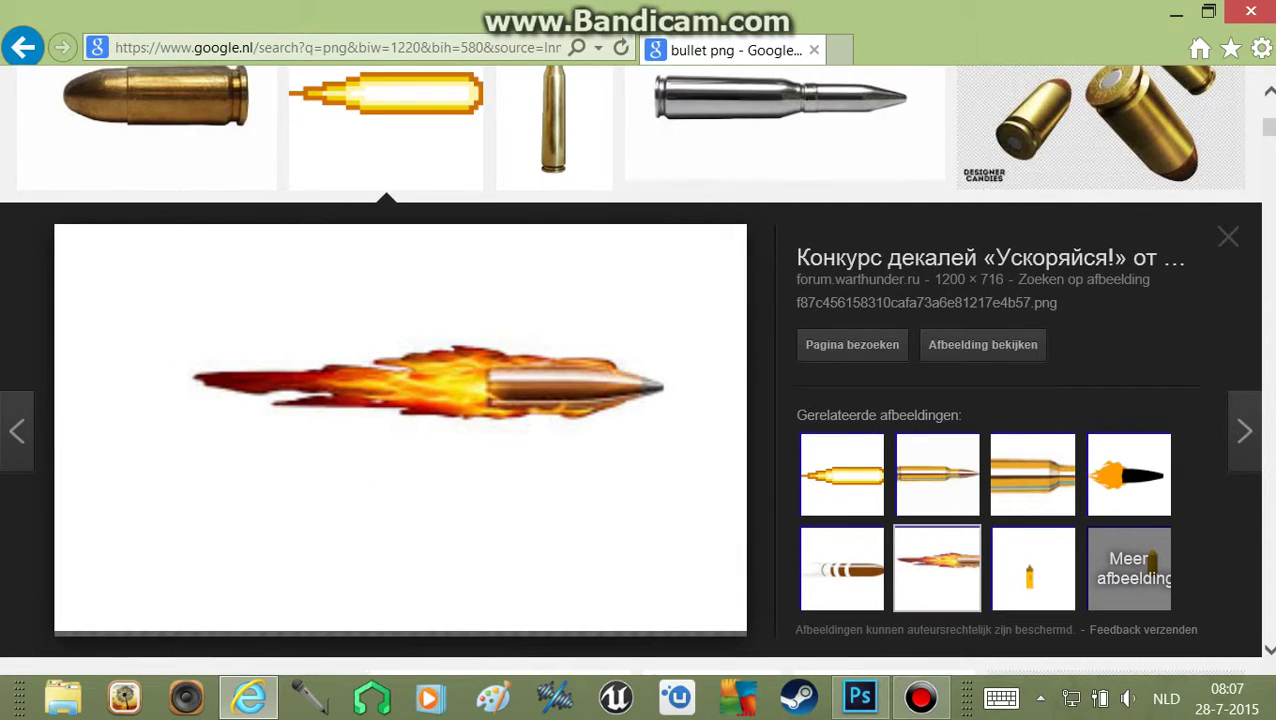
{"action": "left_click", "coordinate": [842, 475]}
{"action": "left_click", "coordinate": [937, 475]}
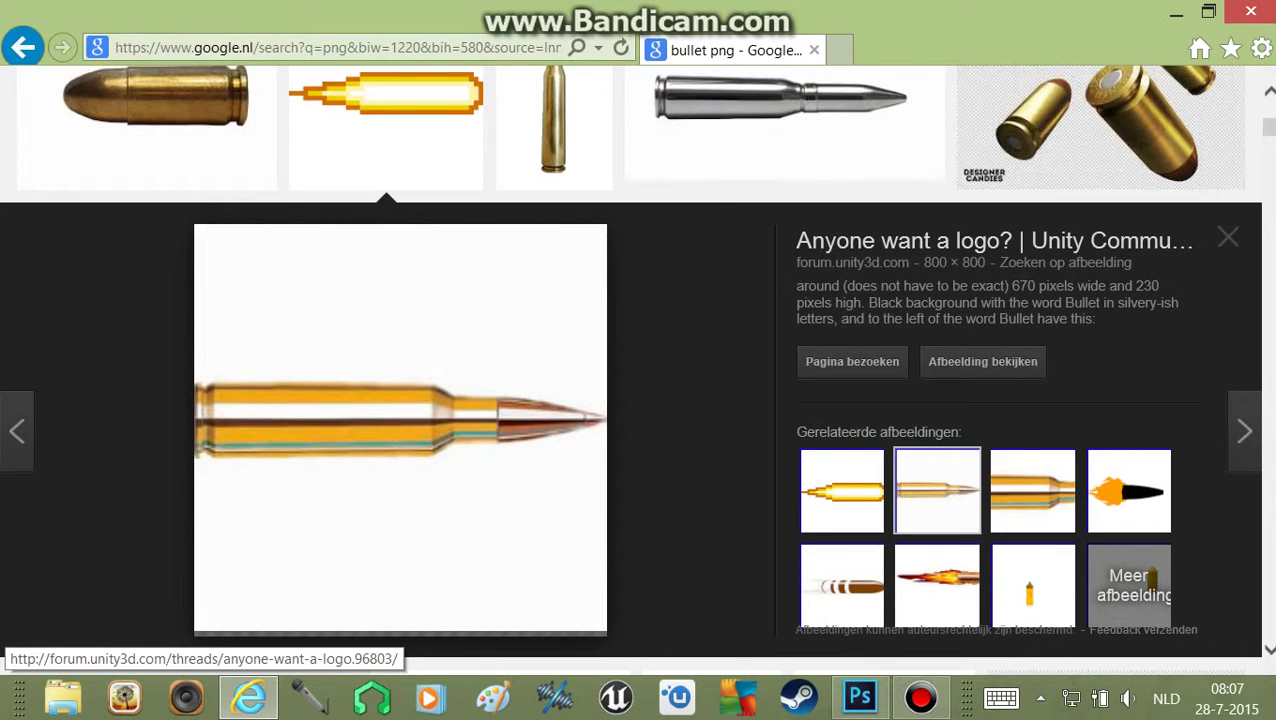
{"action": "left_click", "coordinate": [147, 110]}
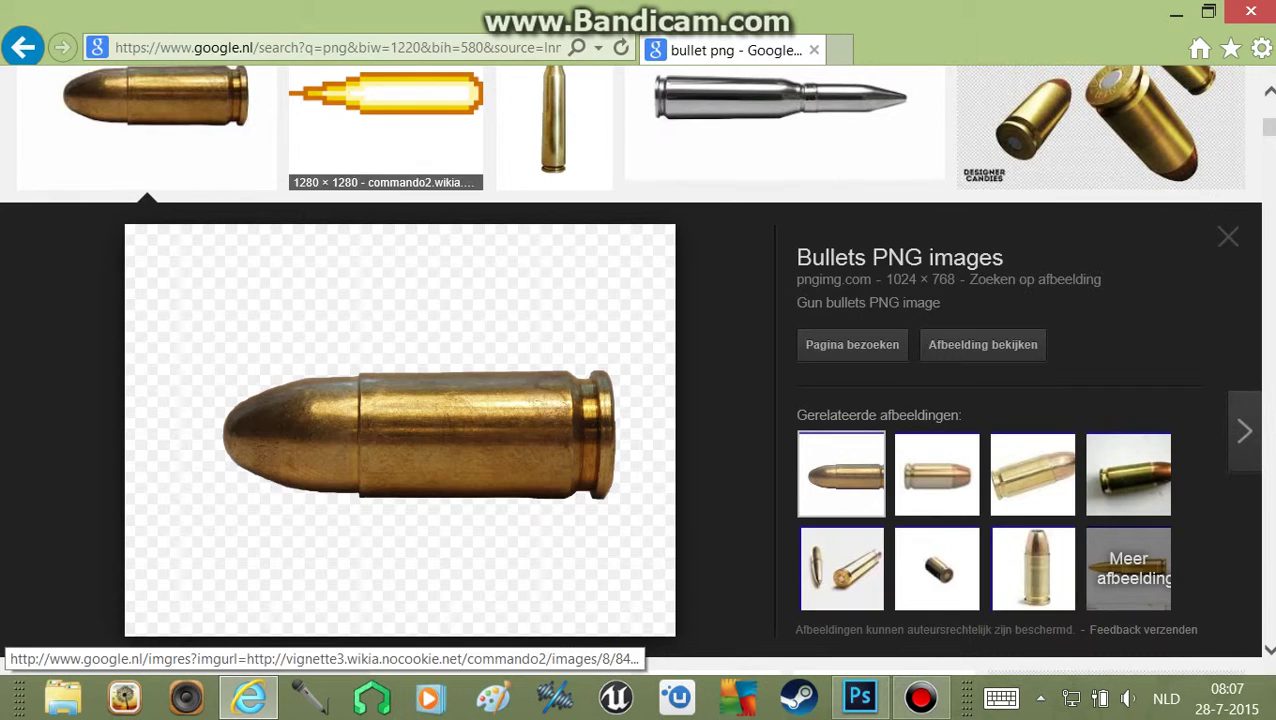
{"action": "left_click", "coordinate": [780, 100]}
- Save the silver bullet image over Slender_Man.png in Pictures and return to Photoshop
{"action": "right_click", "coordinate": [137, 440]}
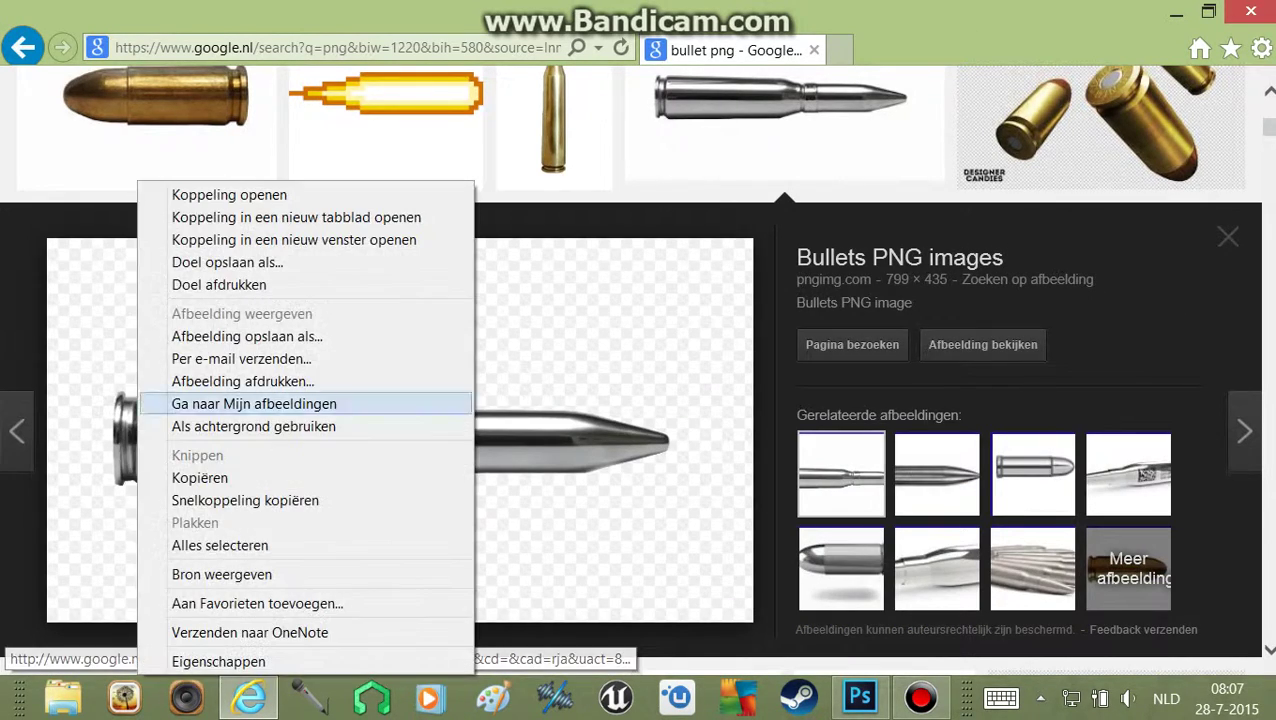
{"action": "left_click", "coordinate": [247, 336]}
{"action": "left_click", "coordinate": [273, 320]}
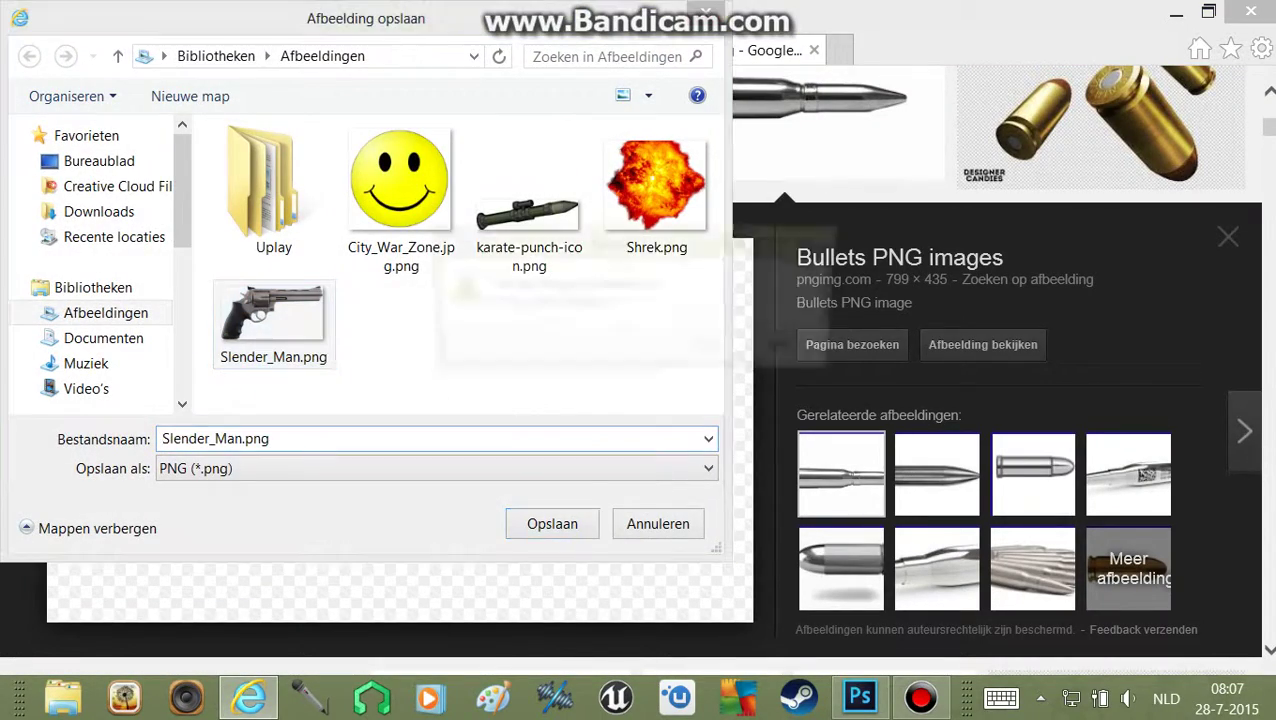
{"action": "key", "text": "Return"}
{"action": "left_click", "coordinate": [709, 350]}
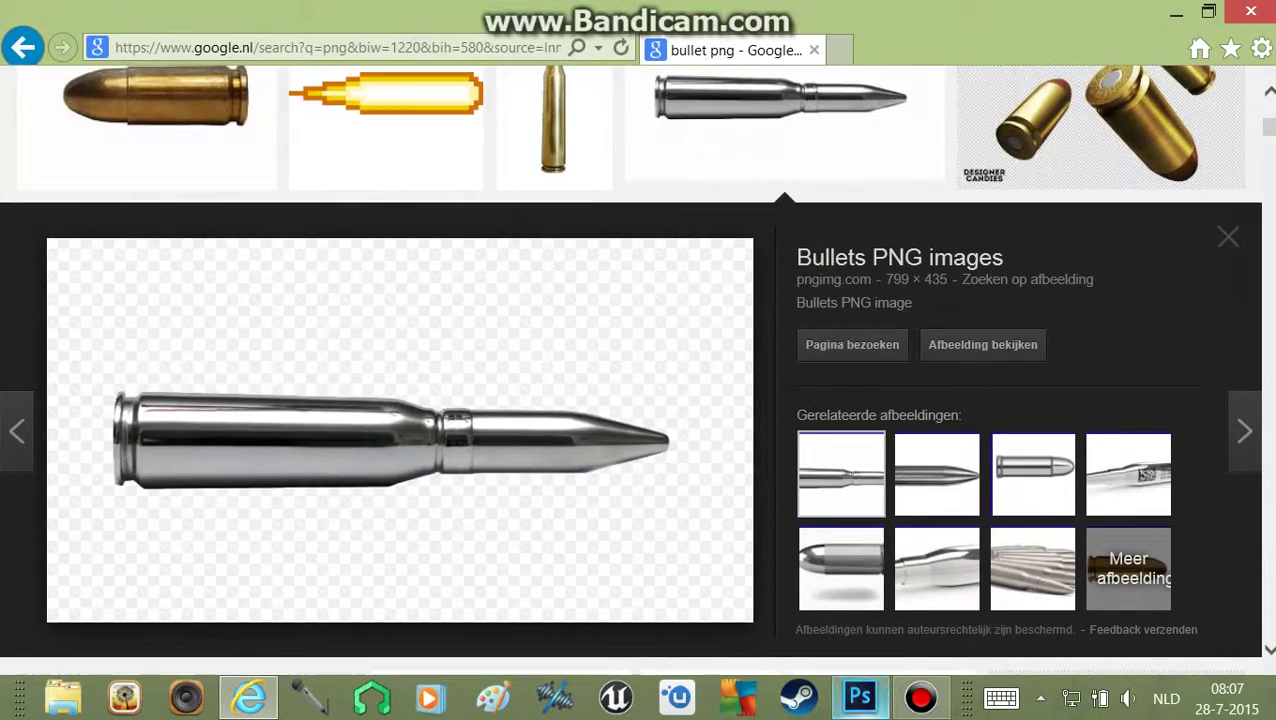
{"action": "left_click", "coordinate": [860, 697]}
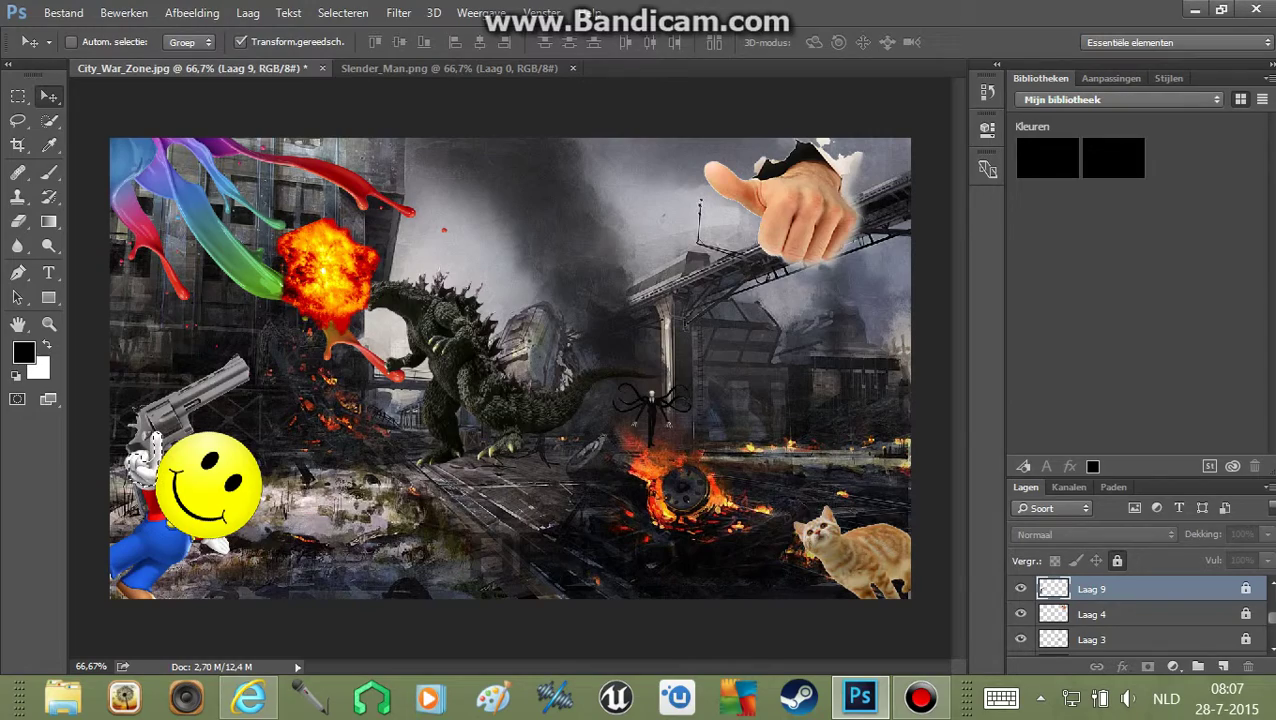
- Open Slender_Man.png in Photoshop and dismiss the file-update prompt
{"action": "left_click", "coordinate": [63, 12]}
{"action": "left_click", "coordinate": [143, 37]}
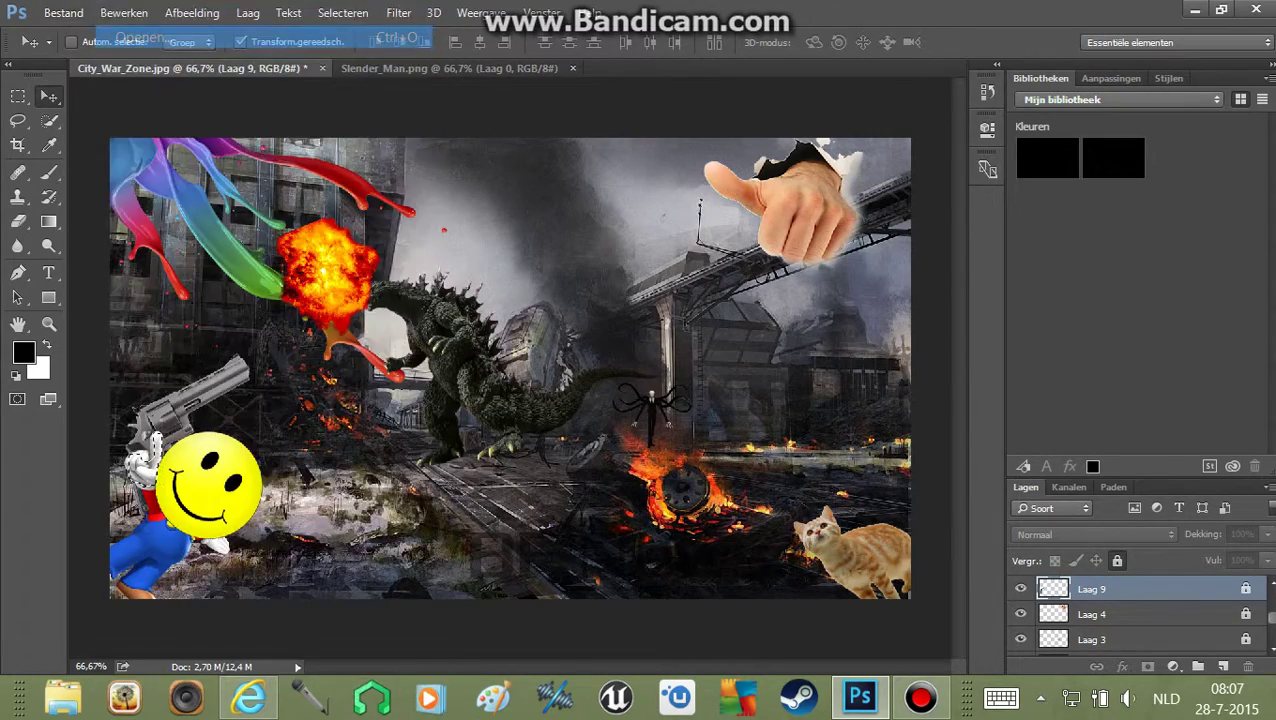
{"action": "scroll", "coordinate": [450, 270], "scroll_direction": "down", "scroll_amount": 3}
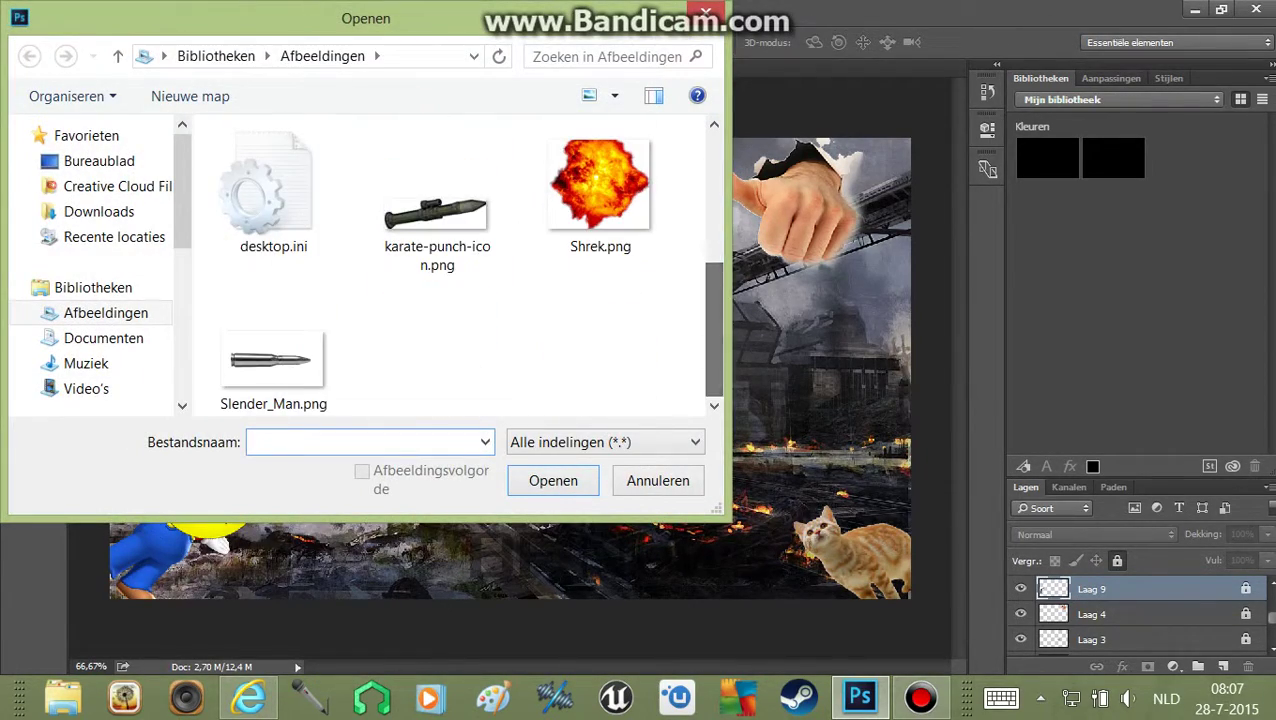
{"action": "double_click", "coordinate": [272, 370]}
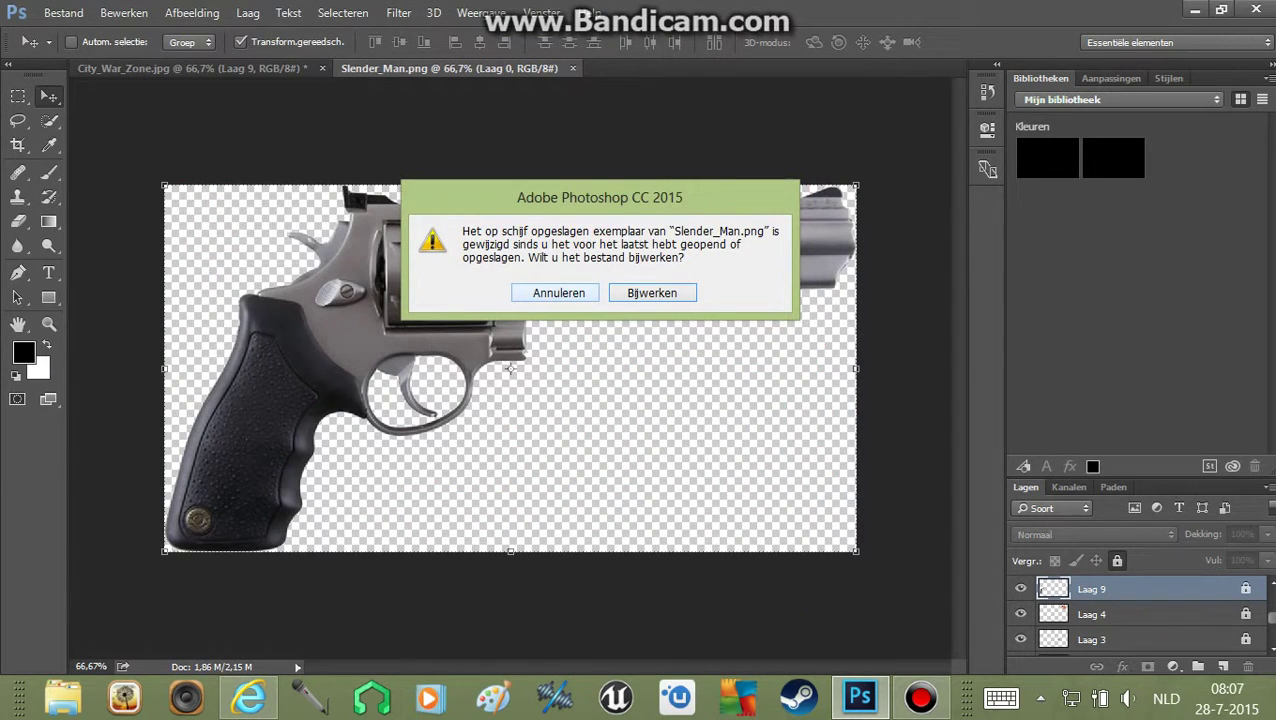
{"action": "key", "text": "Return"}
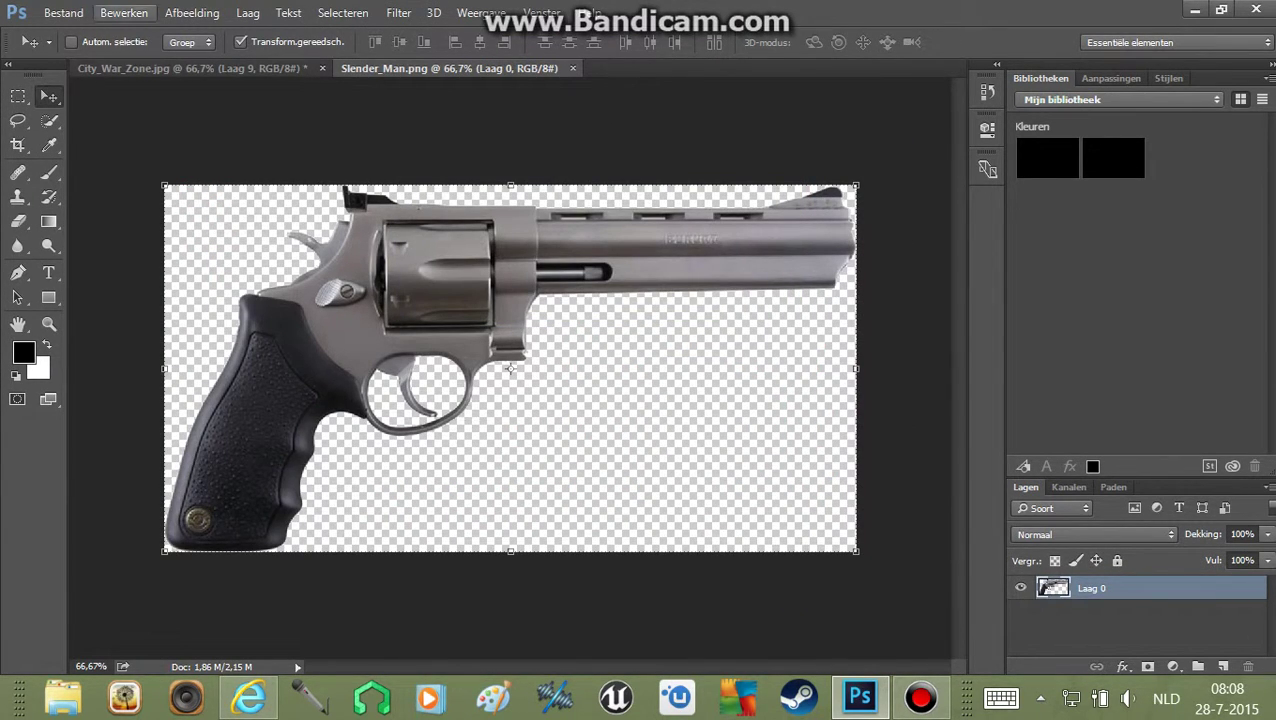
- Reopen the newer Slender_Man.png and drag the silver bullet into the composite as Laag 10
{"action": "left_click", "coordinate": [63, 13]}
{"action": "left_click", "coordinate": [120, 37]}
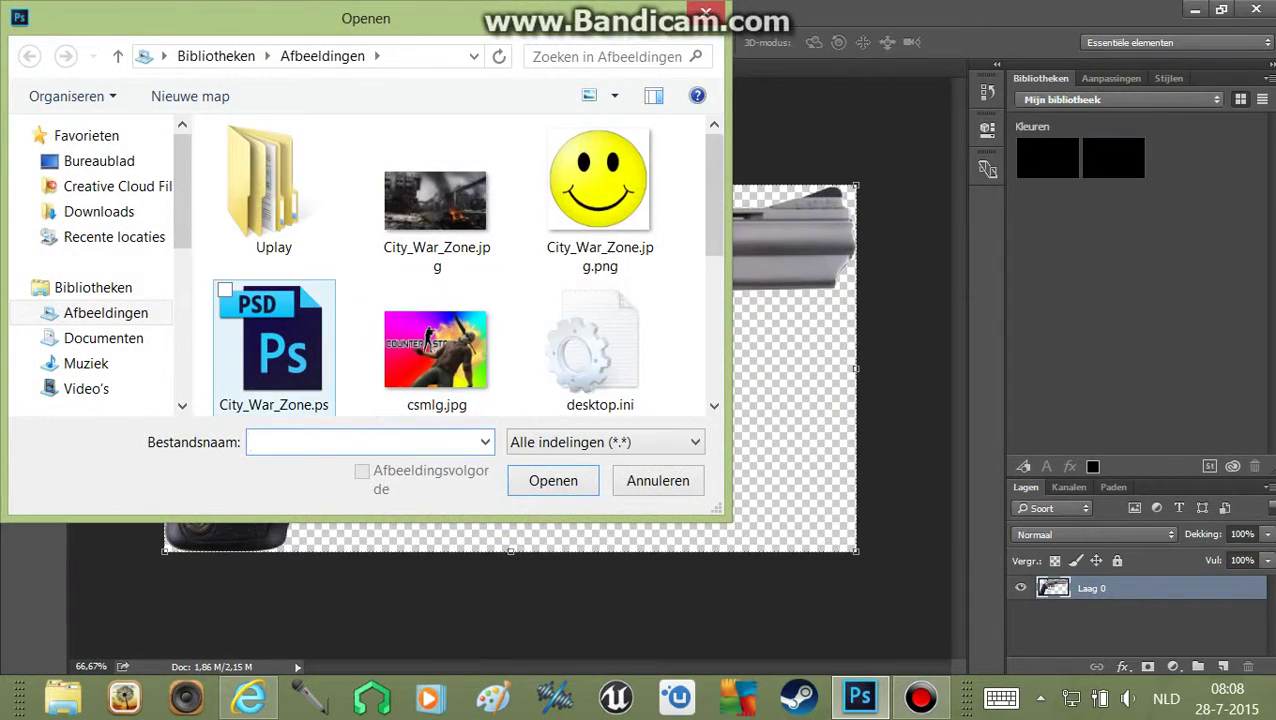
{"action": "scroll", "coordinate": [273, 370], "scroll_direction": "down", "scroll_amount": 1}
{"action": "scroll", "coordinate": [273, 370], "scroll_direction": "down", "scroll_amount": 2}
{"action": "double_click", "coordinate": [273, 365]}
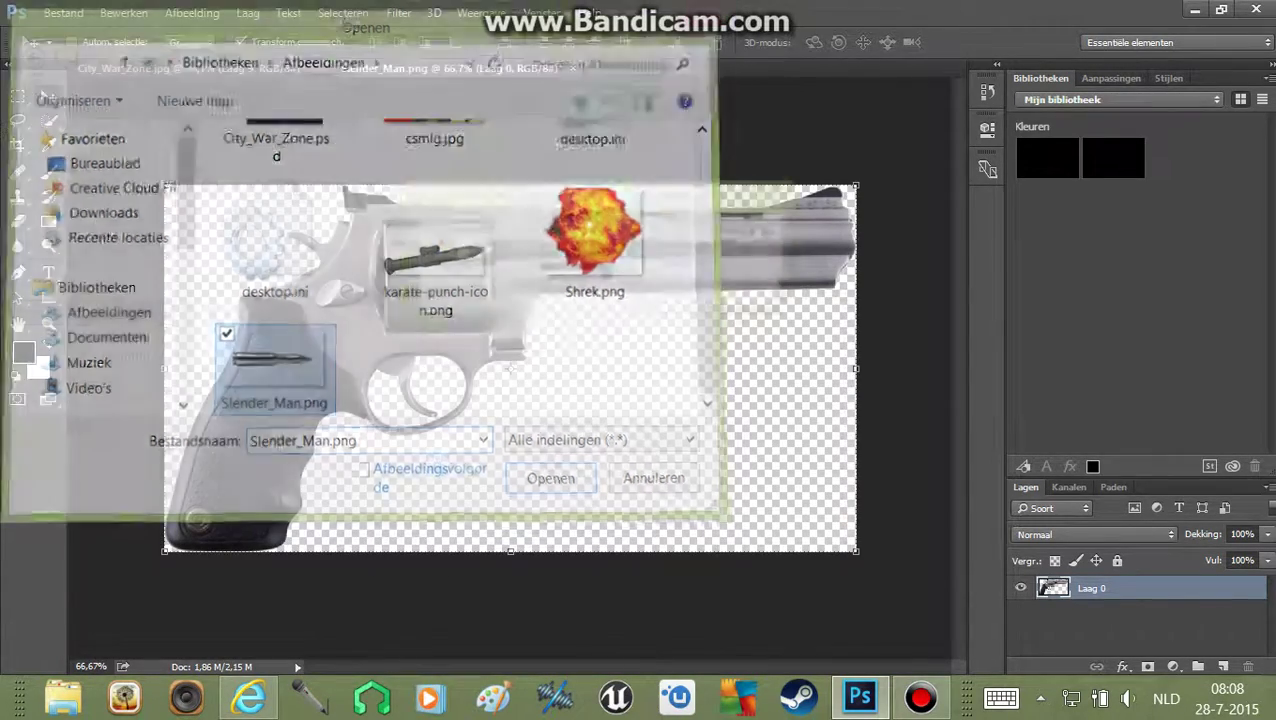
{"action": "key", "text": "Return"}
{"action": "mouse_move", "coordinate": [503, 375]}
{"action": "left_mouse_down"}
{"action": "mouse_move", "coordinate": [340, 92]}
{"action": "mouse_move", "coordinate": [380, 315]}
{"action": "left_mouse_up"}
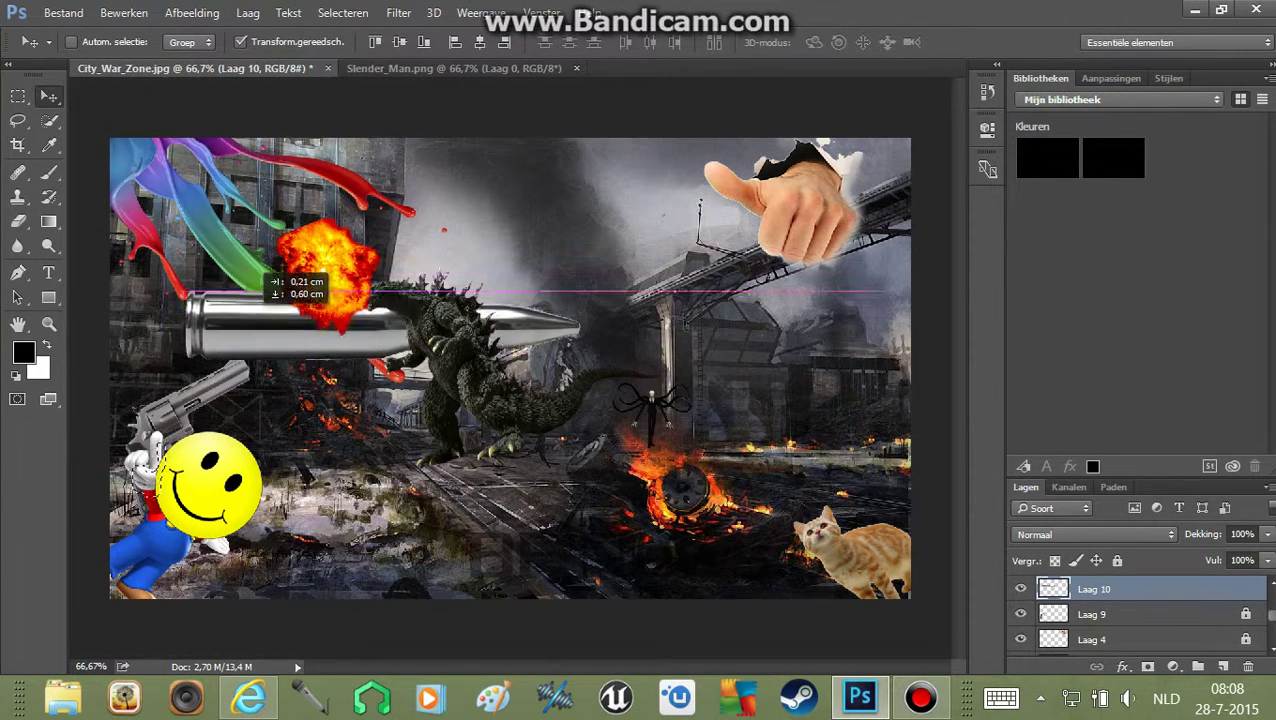